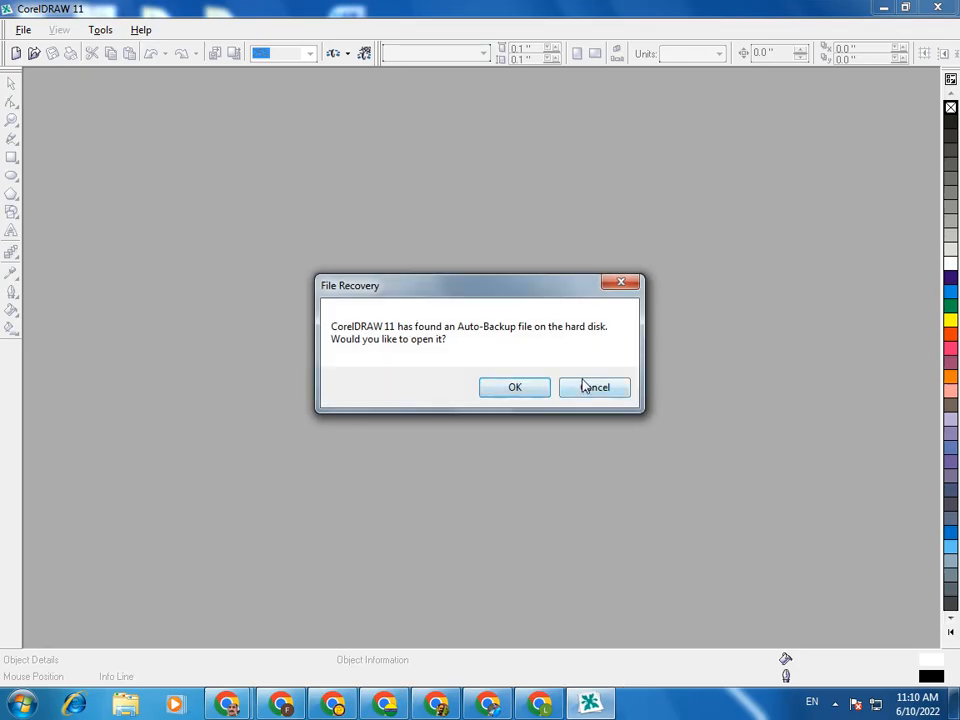
- Decline opening the auto-backup file and start a new blank graphic
{"action": "left_click", "coordinate": [617, 385]}
{"action": "left_click", "coordinate": [600, 388]}
{"action": "left_click", "coordinate": [383, 288]}
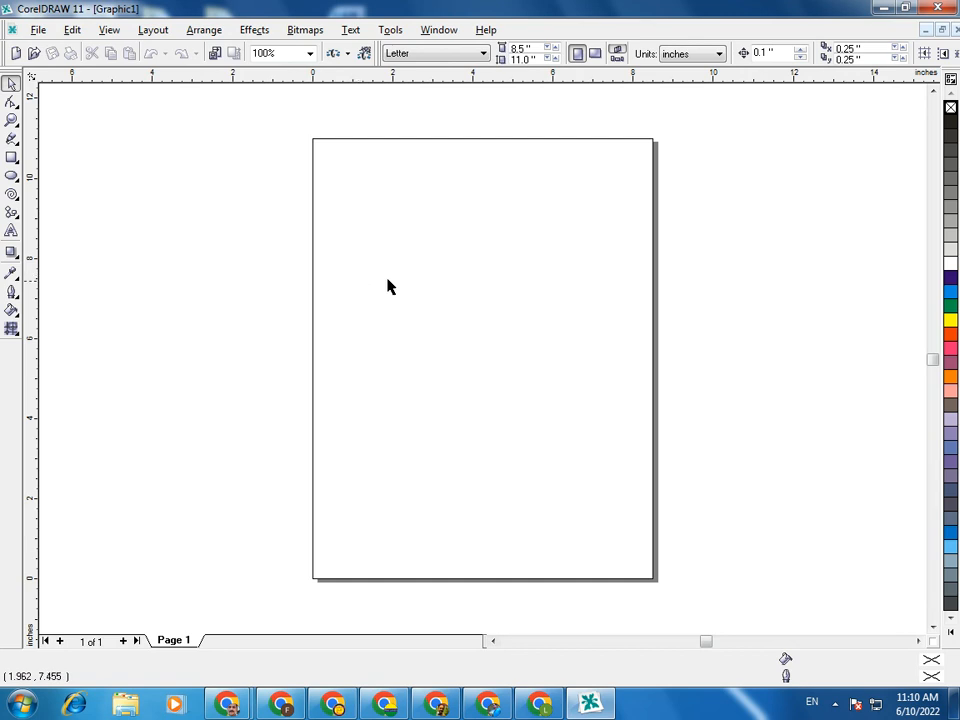
- Draw a rectangle about 7.97 by 10.46 inches just inside the page edges
{"action": "left_click", "coordinate": [12, 157]}
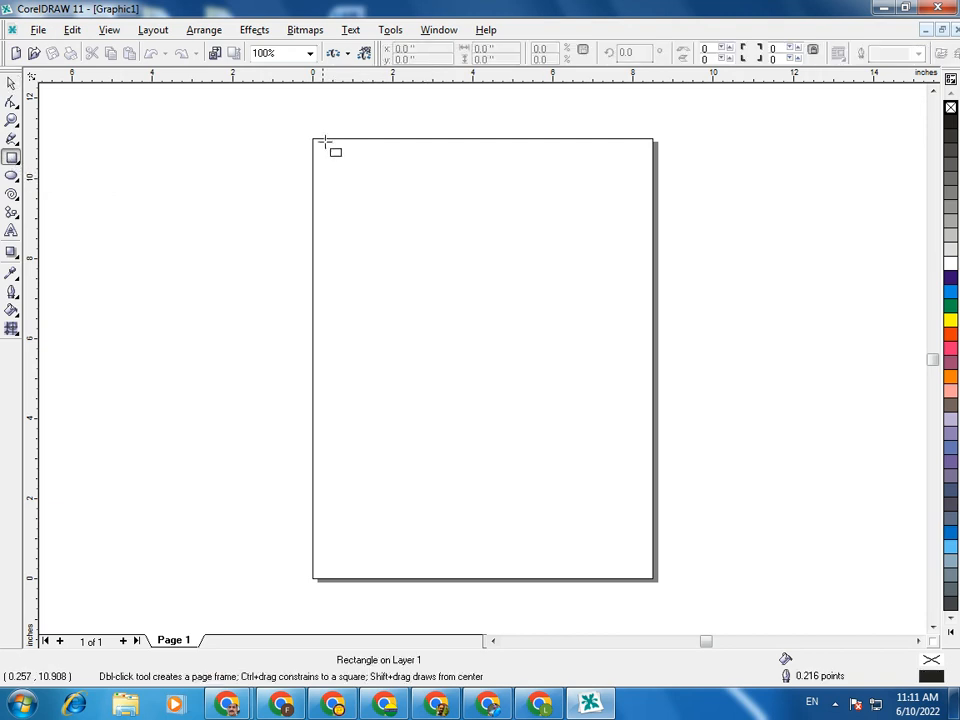
{"action": "left_click_drag", "start_coordinate": [323, 151], "coordinate": [643, 571]}
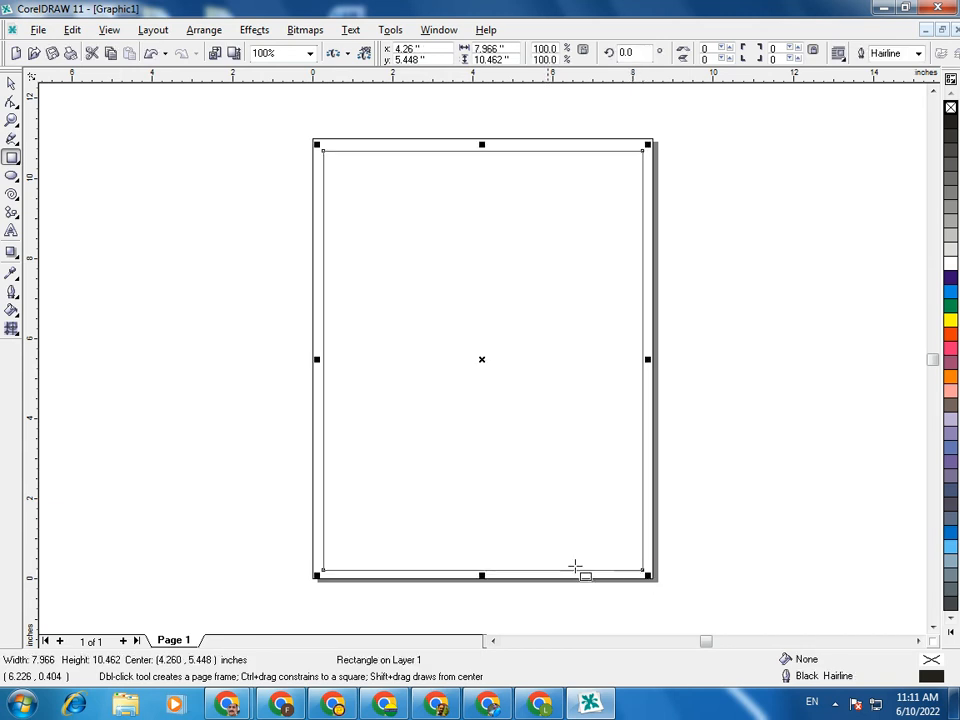
{"action": "left_click", "coordinate": [13, 80]}
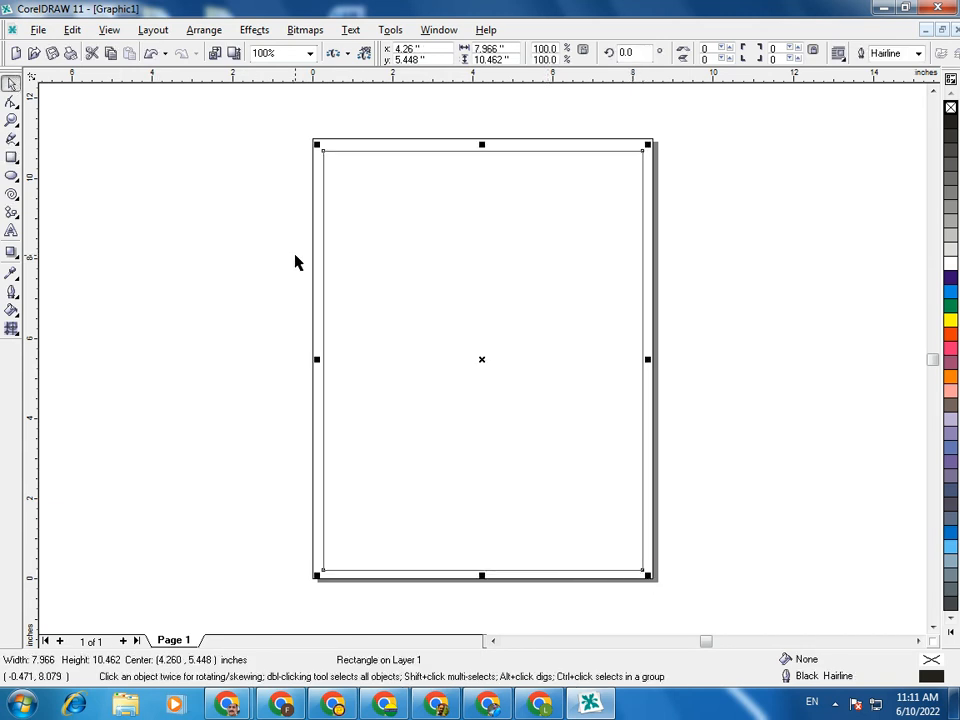
{"action": "key", "text": "z"}
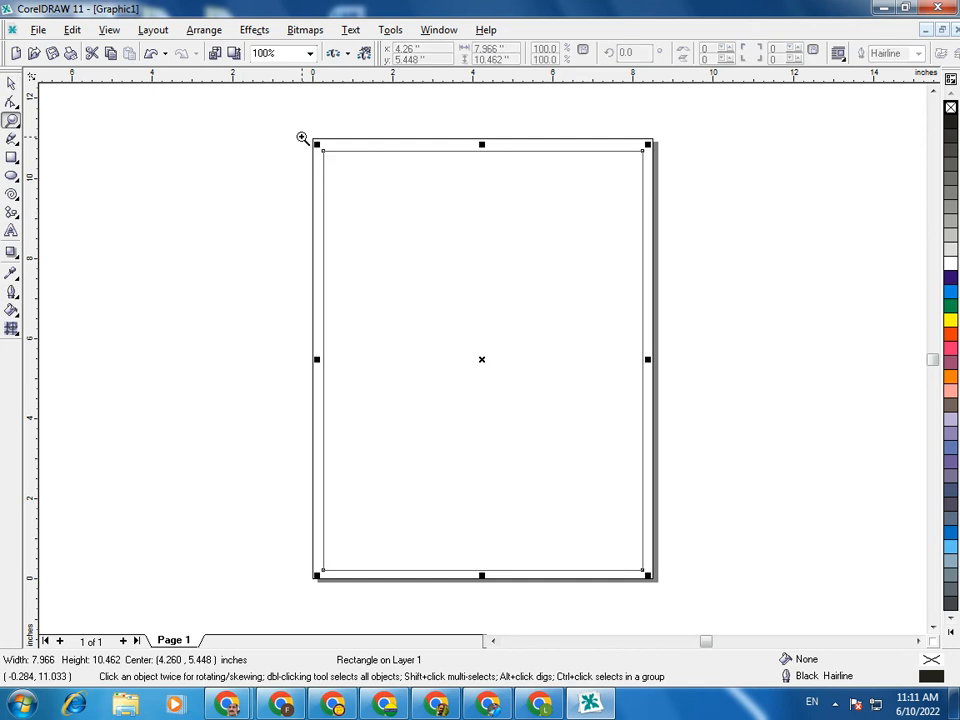
{"action": "left_click_drag", "start_coordinate": [382, 211], "coordinate": [663, 584]}
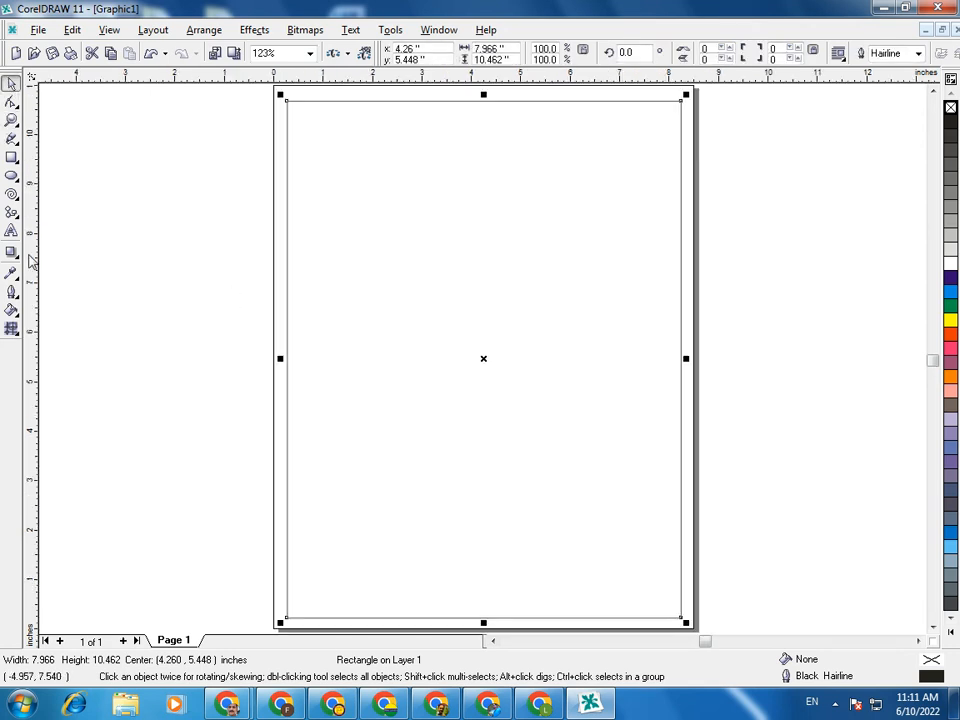
- Thicken the rectangle's outline, trying 8 and 24 points before settling on 16 points
{"action": "left_click", "coordinate": [12, 292]}
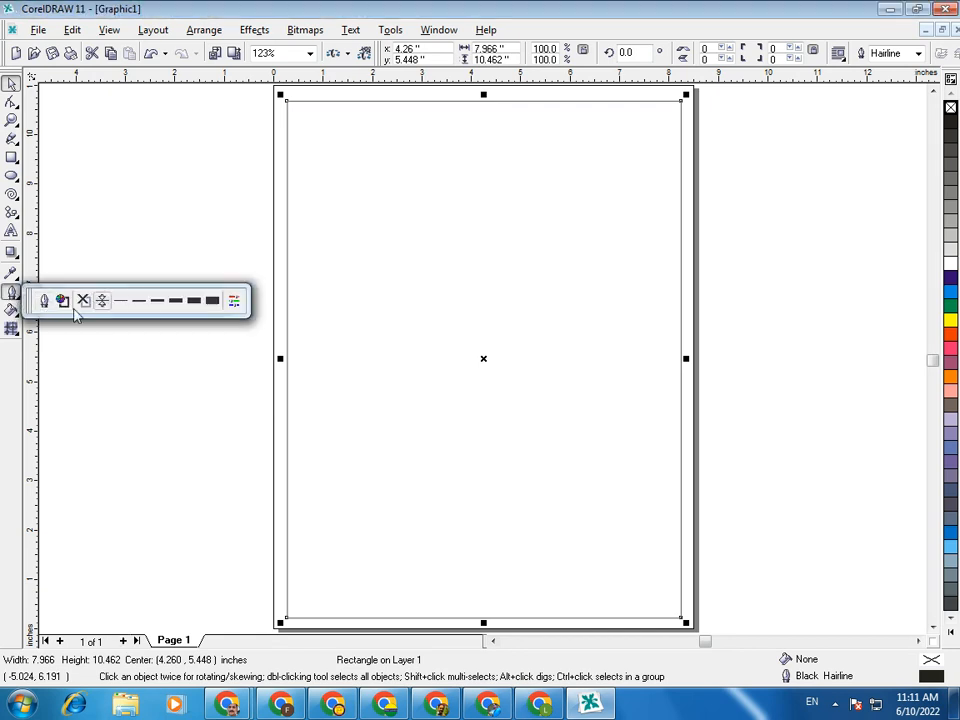
{"action": "left_click", "coordinate": [180, 302]}
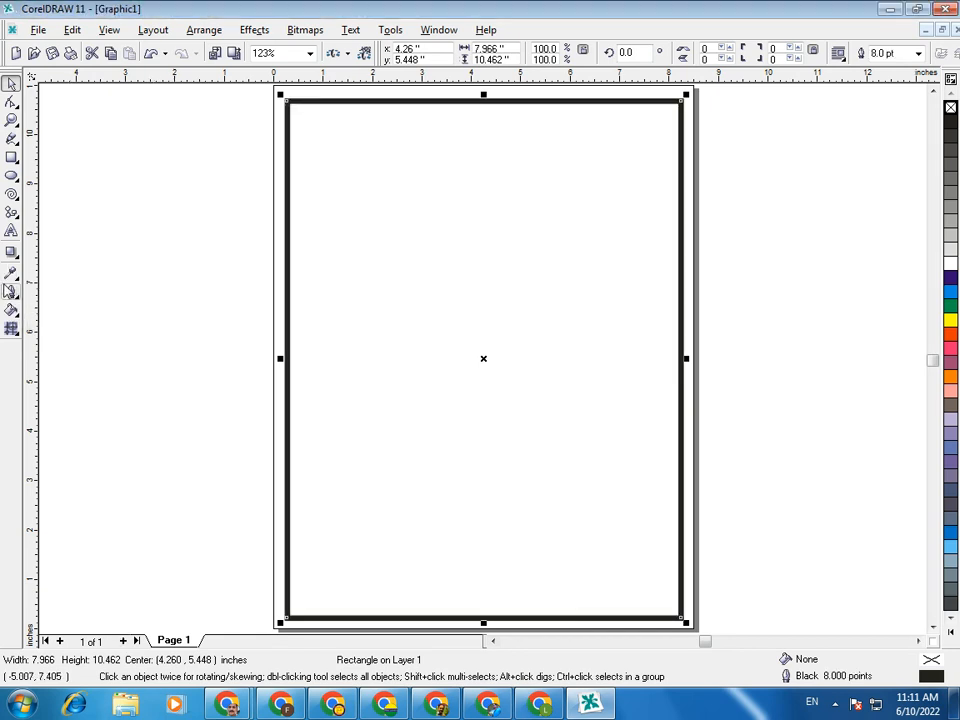
{"action": "left_click", "coordinate": [12, 292]}
{"action": "left_click", "coordinate": [197, 304]}
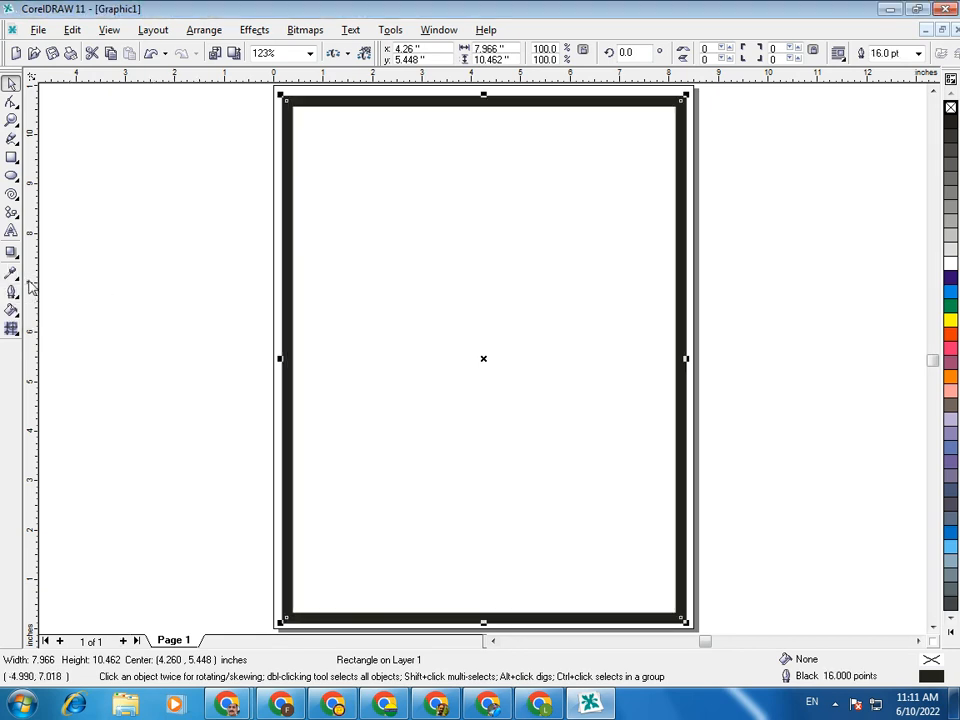
{"action": "left_click", "coordinate": [12, 292]}
{"action": "left_click", "coordinate": [211, 301]}
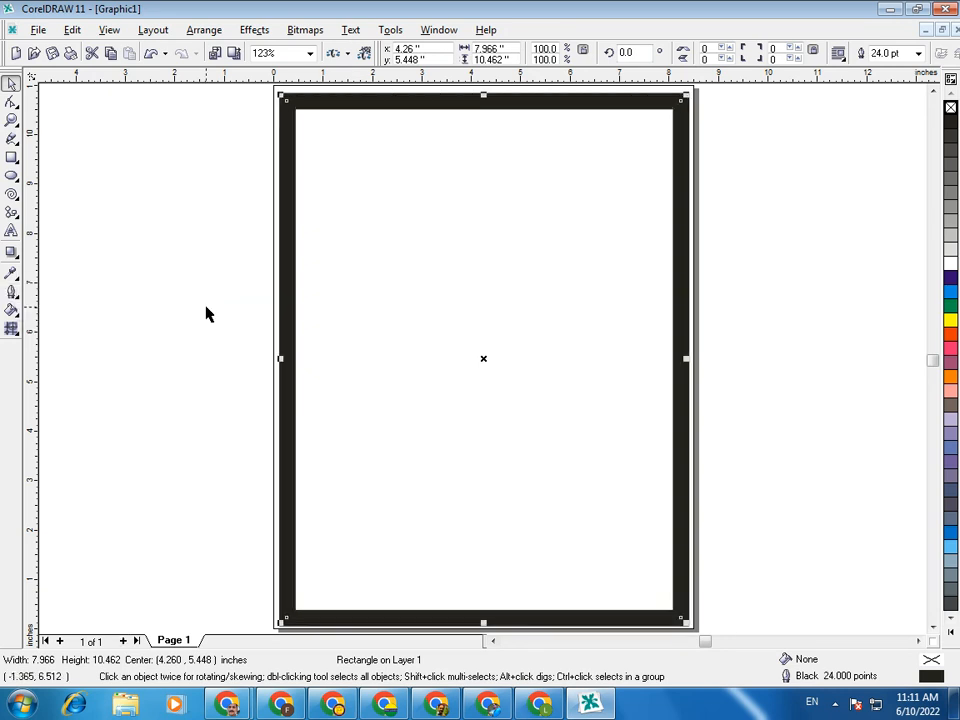
{"action": "left_click", "coordinate": [12, 292]}
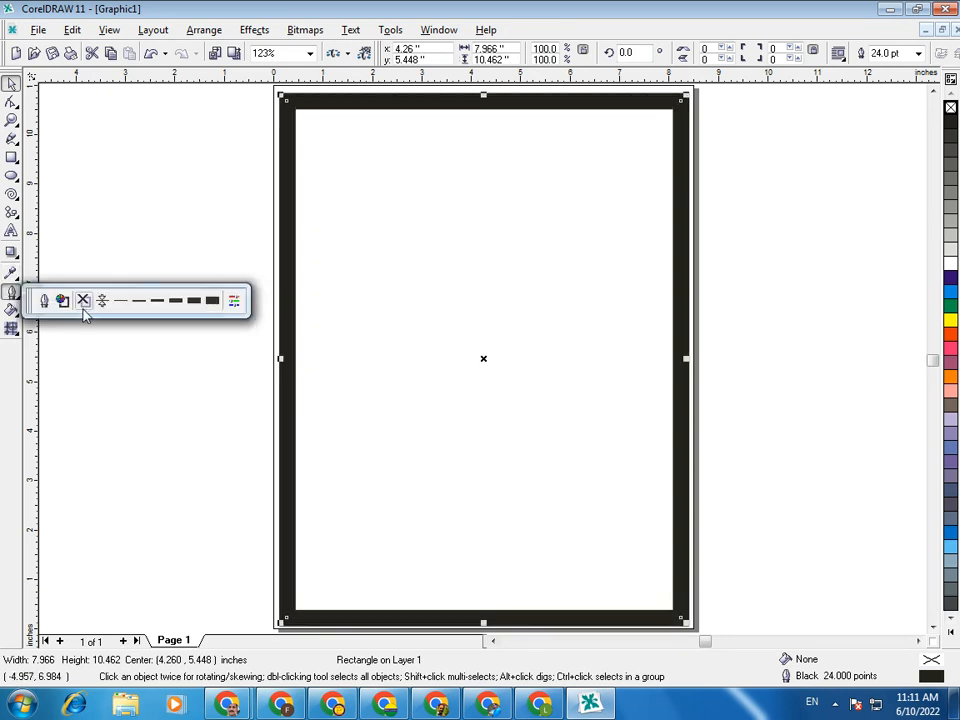
{"action": "left_click", "coordinate": [190, 304]}
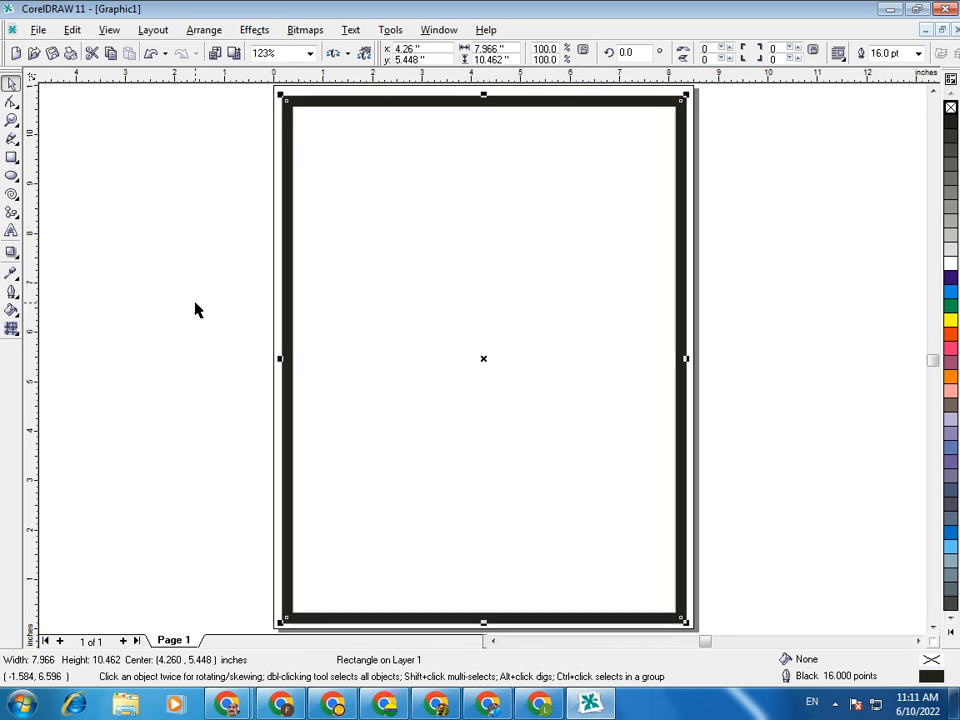
- Apply the tightly spaced short-dash line style to the rectangle's outline
{"action": "left_click", "coordinate": [11, 296]}
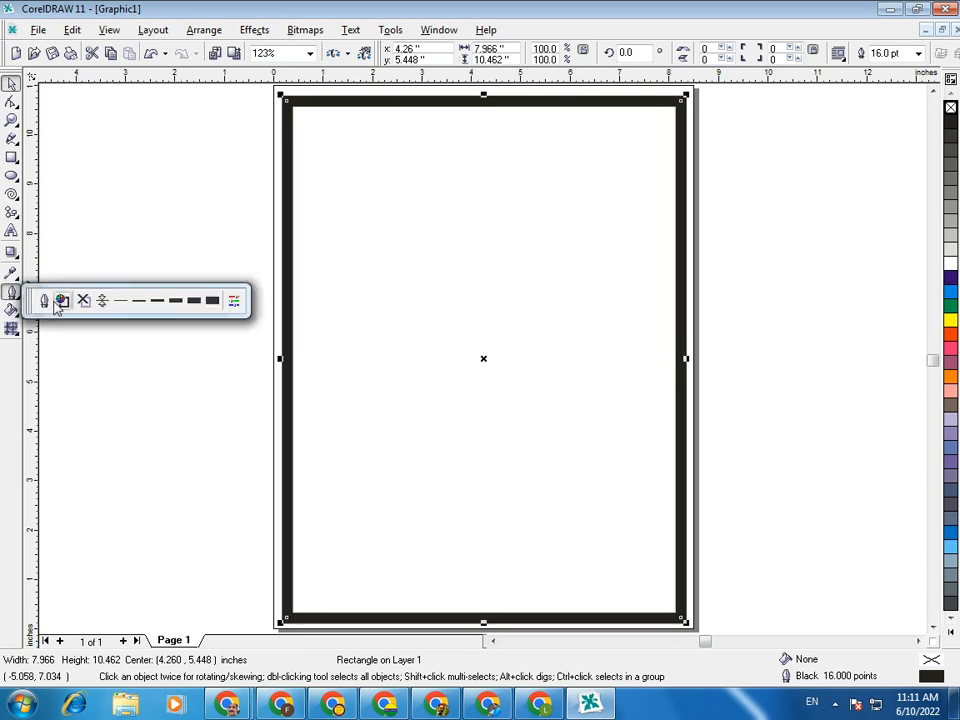
{"action": "left_click", "coordinate": [43, 300]}
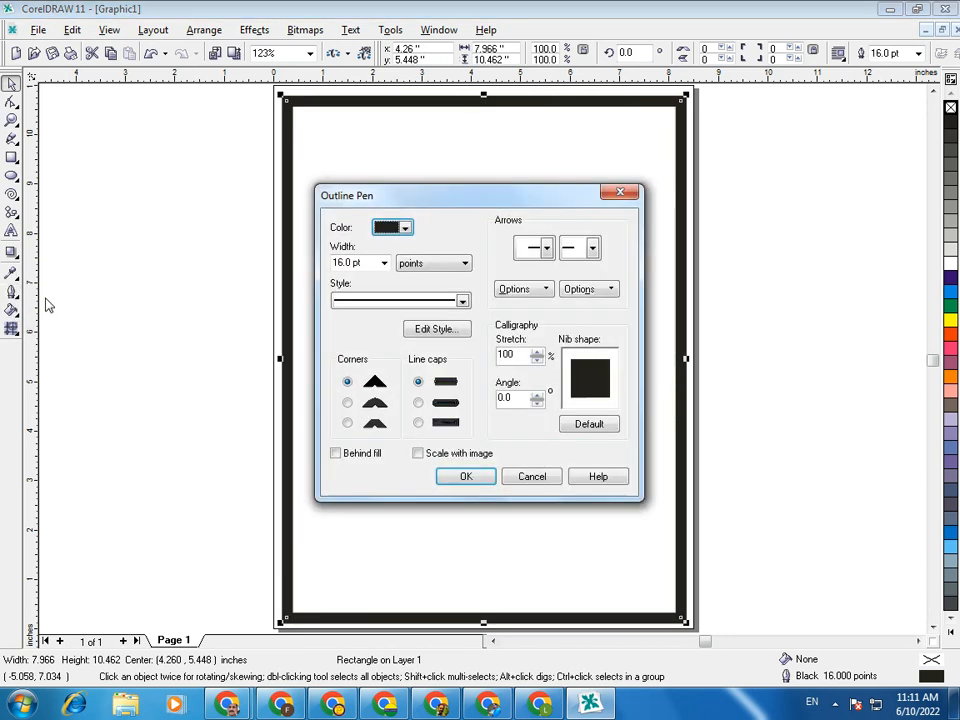
{"action": "left_click", "coordinate": [460, 301]}
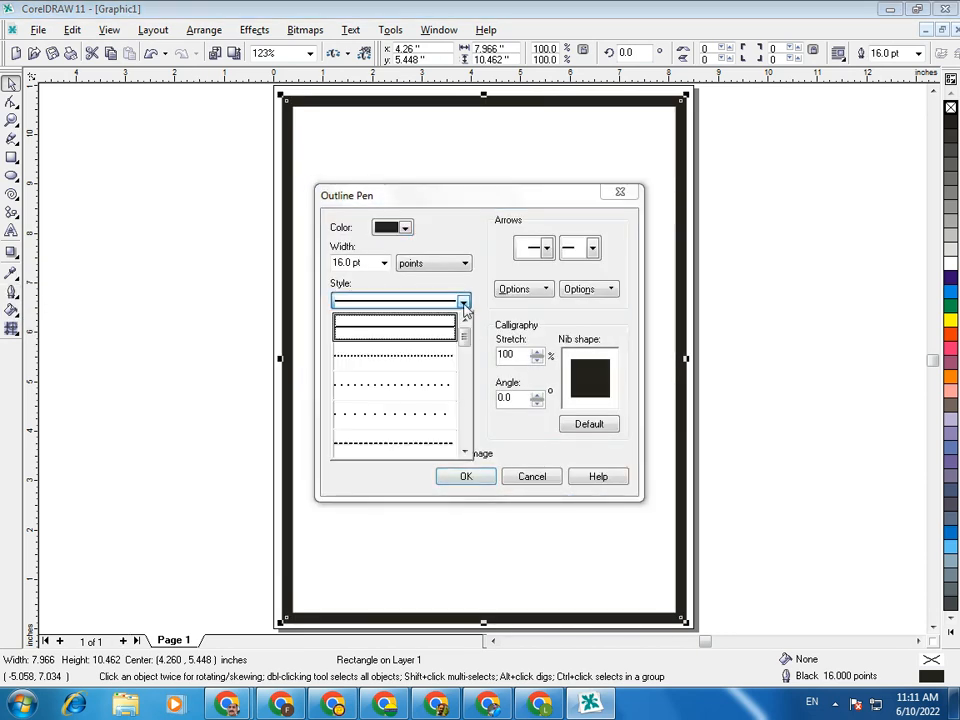
{"action": "left_click", "coordinate": [396, 445]}
{"action": "left_click", "coordinate": [466, 477]}
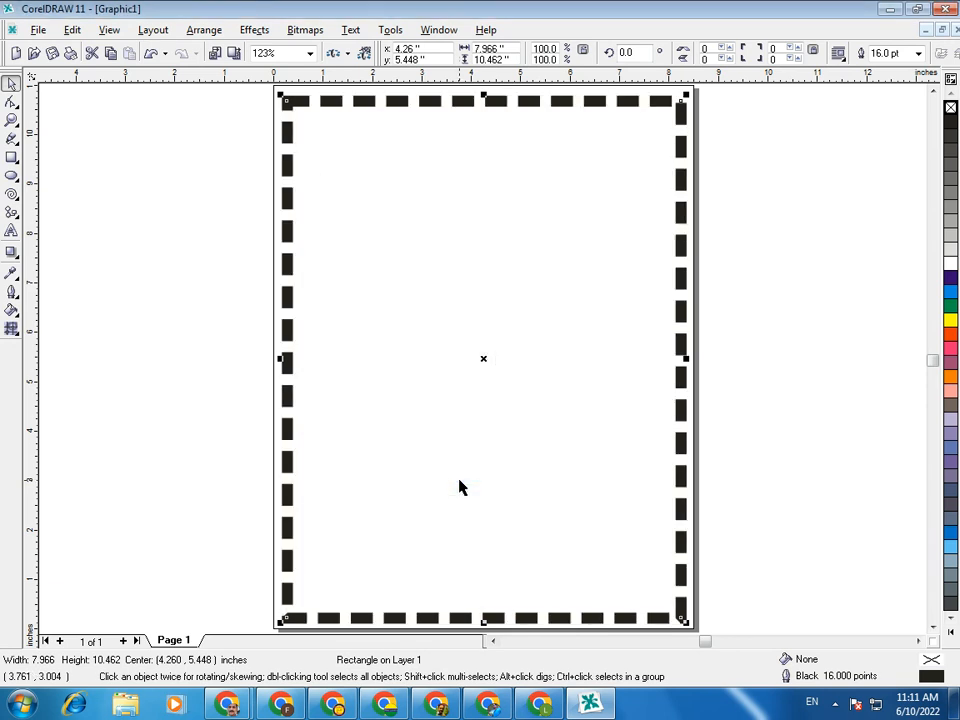
- Give the rectangle's outline rounded corners and rounded line caps
{"action": "left_click", "coordinate": [12, 293]}
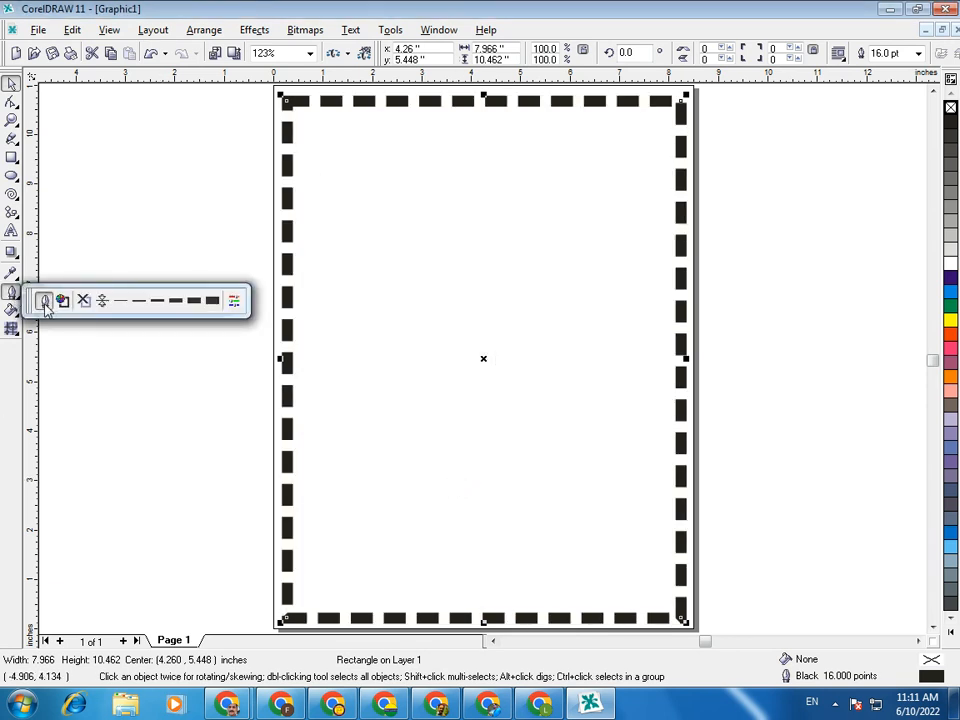
{"action": "left_click", "coordinate": [45, 303]}
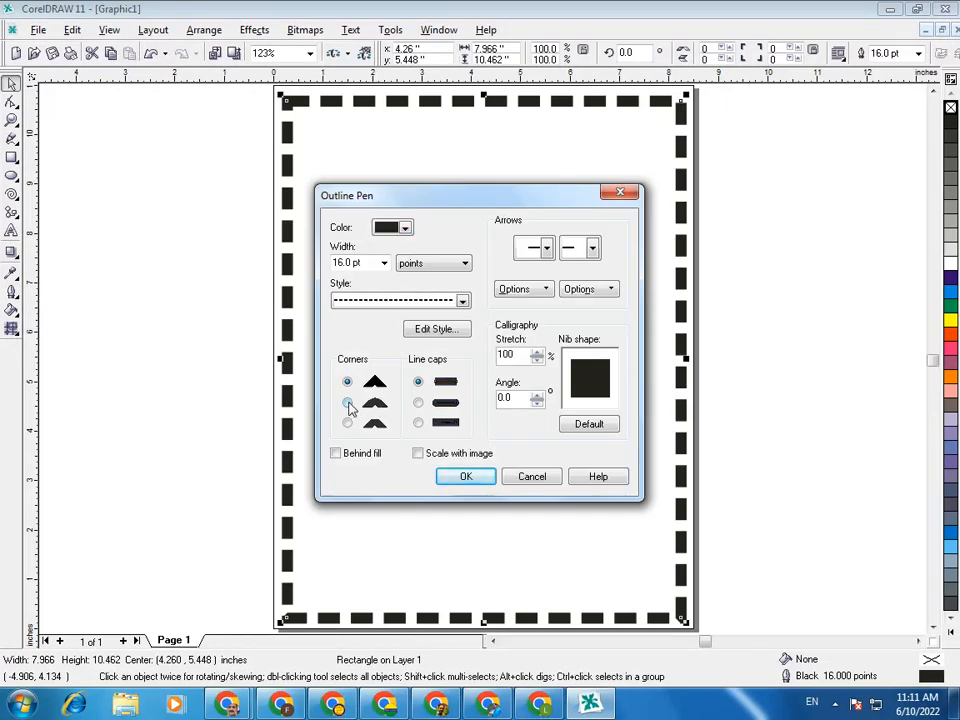
{"action": "left_click", "coordinate": [347, 402]}
{"action": "left_click", "coordinate": [419, 403]}
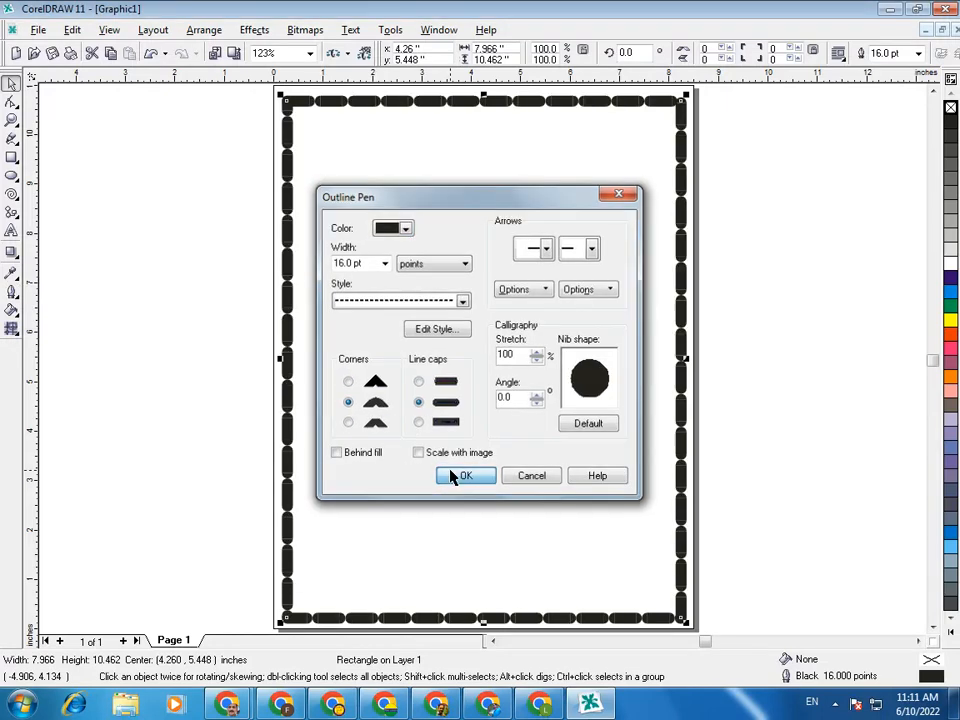
{"action": "left_click", "coordinate": [452, 476]}
- Change the rectangle's outline style to the pattern that alternates three dots with two dashes
{"action": "left_click", "coordinate": [12, 310]}
{"action": "left_click", "coordinate": [12, 290]}
{"action": "left_click", "coordinate": [43, 300]}
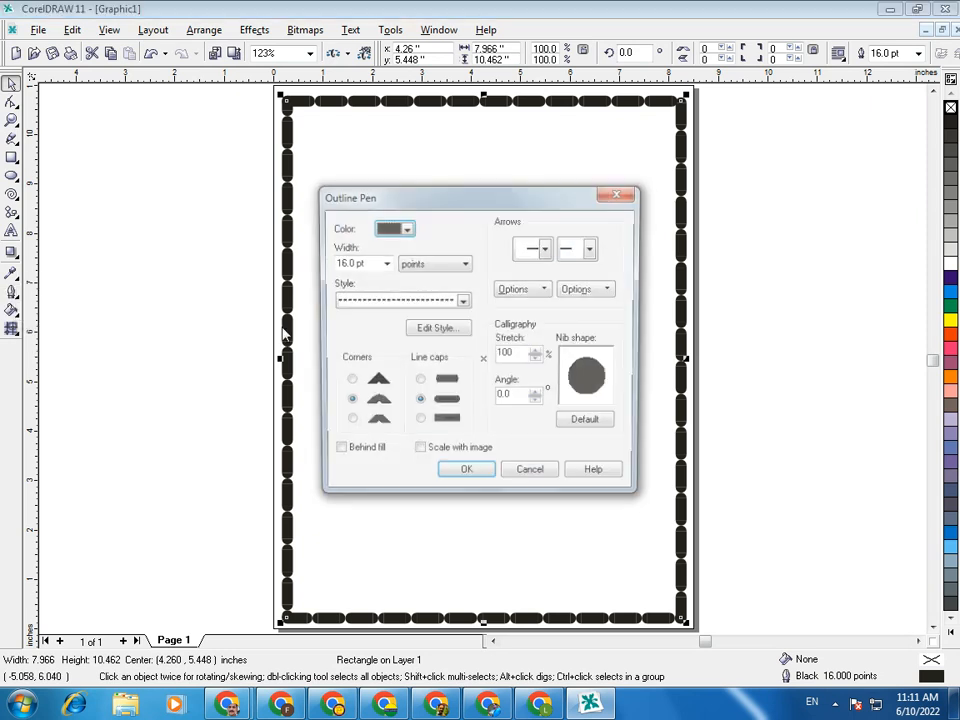
{"action": "left_click", "coordinate": [463, 302]}
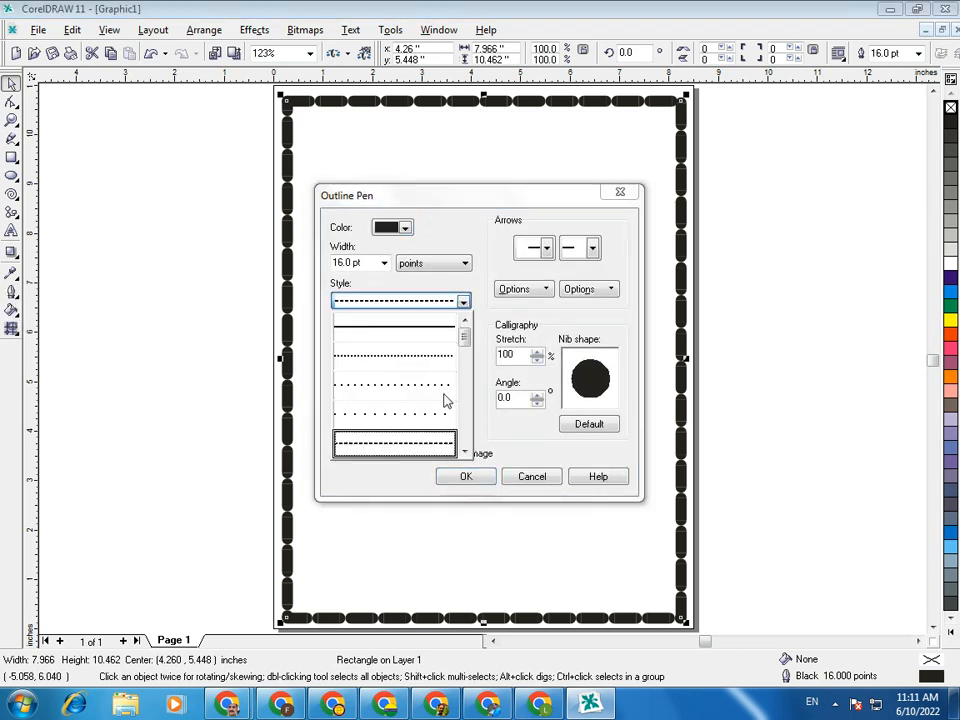
{"action": "left_click", "coordinate": [465, 451]}
{"action": "left_click", "coordinate": [465, 451]}
{"action": "left_click", "coordinate": [465, 451]}
{"action": "left_click", "coordinate": [465, 451]}
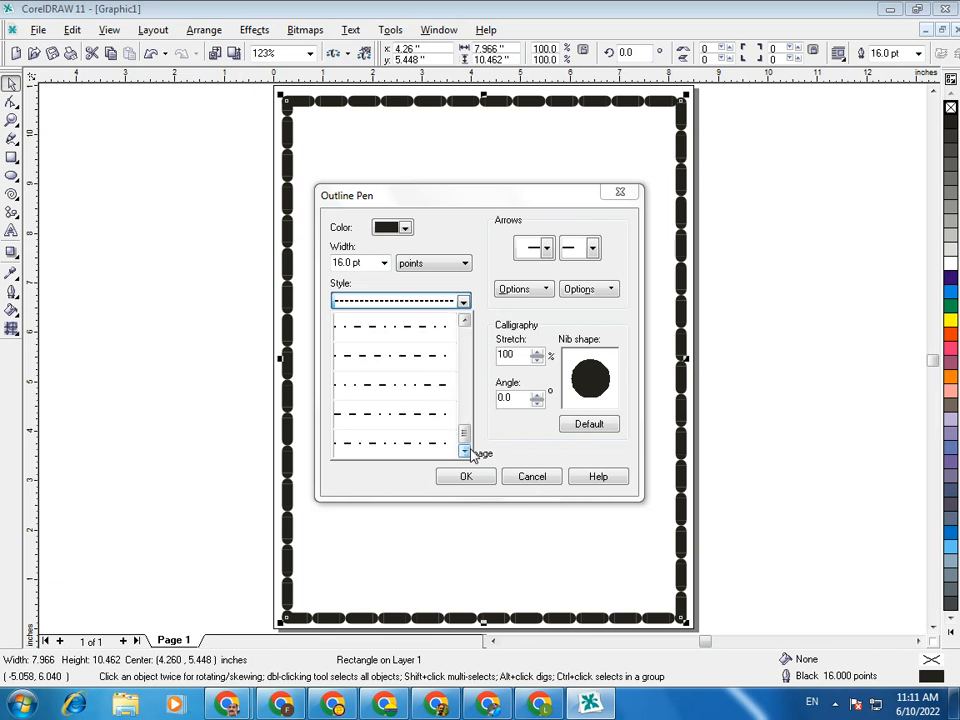
{"action": "left_click", "coordinate": [409, 390]}
{"action": "left_click", "coordinate": [480, 484]}
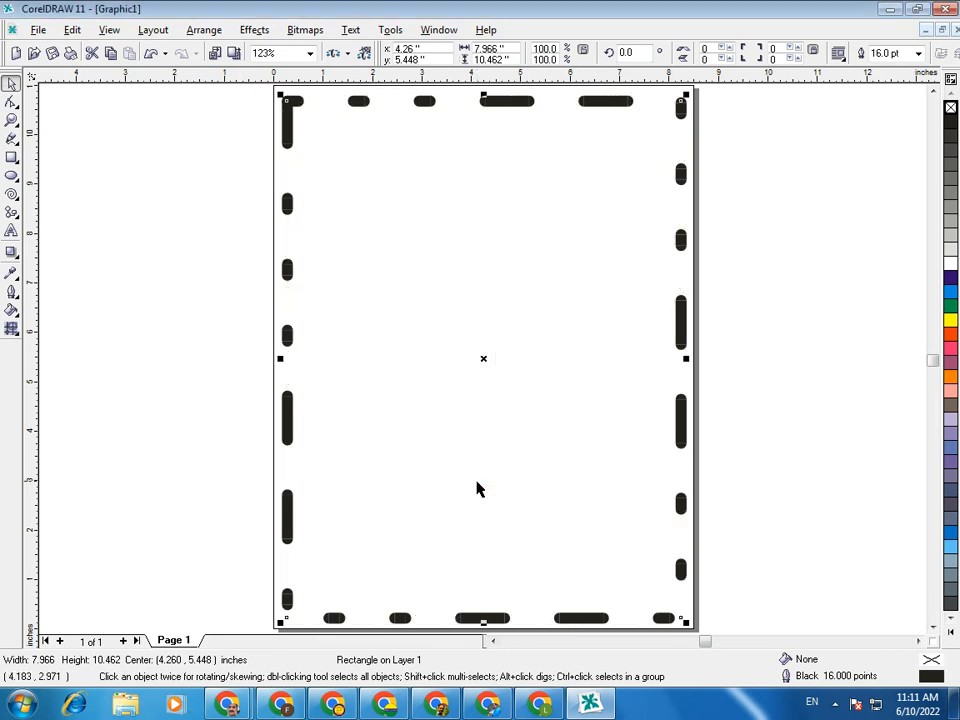
- Change the rectangle's outline style to evenly spaced long dashes
{"action": "left_click", "coordinate": [11, 310]}
{"action": "left_click", "coordinate": [11, 291]}
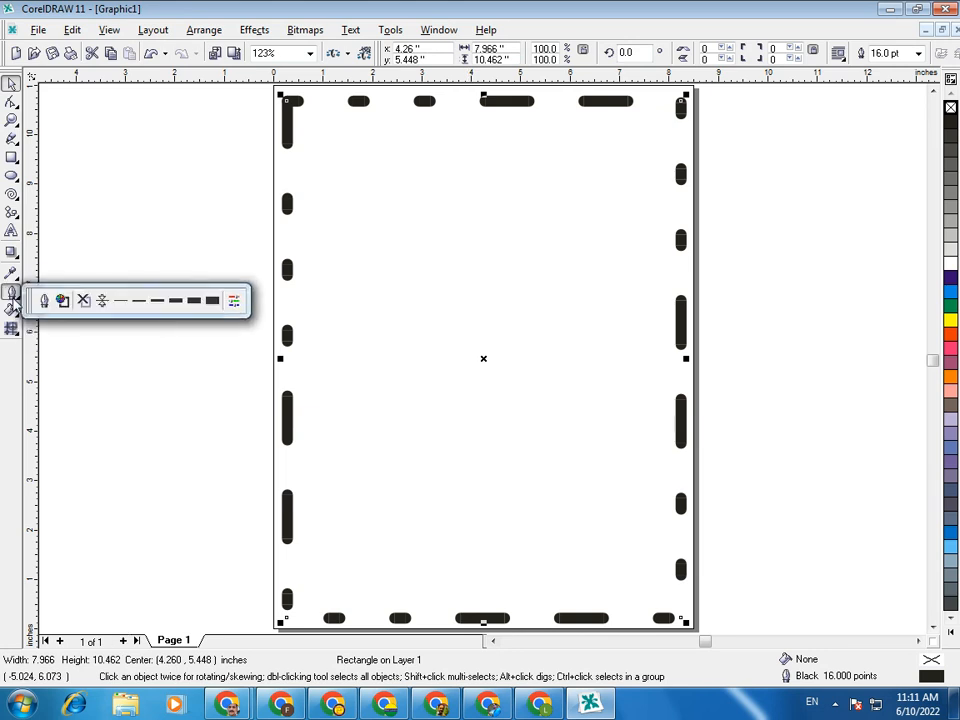
{"action": "left_click", "coordinate": [42, 303]}
{"action": "left_click", "coordinate": [461, 301]}
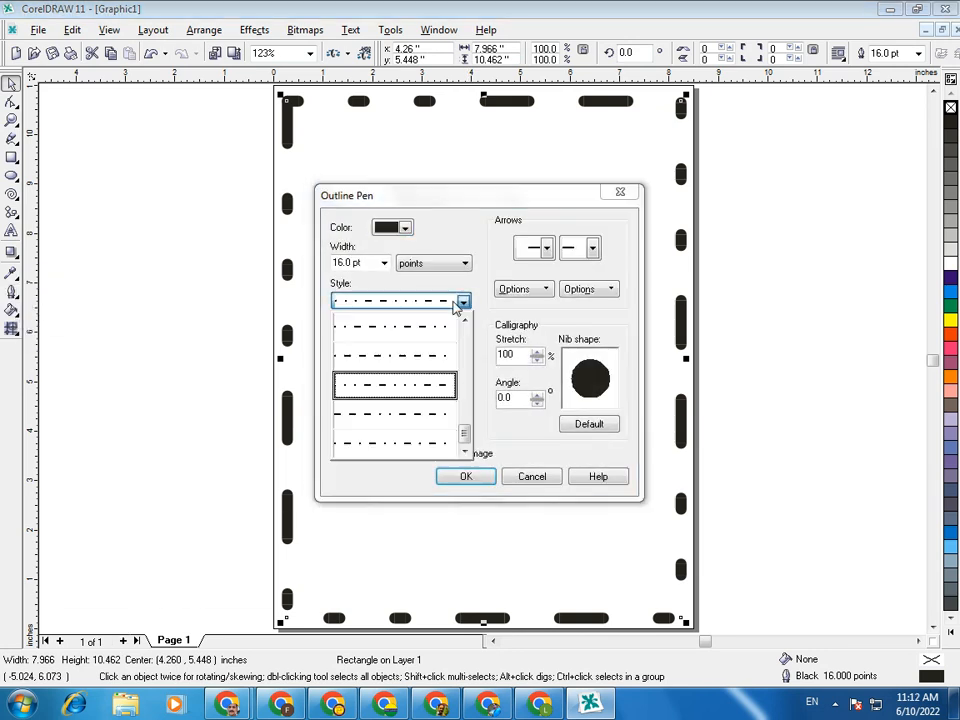
{"action": "left_click", "coordinate": [464, 321]}
{"action": "left_click", "coordinate": [464, 321]}
{"action": "left_click", "coordinate": [464, 321]}
{"action": "left_click", "coordinate": [464, 321]}
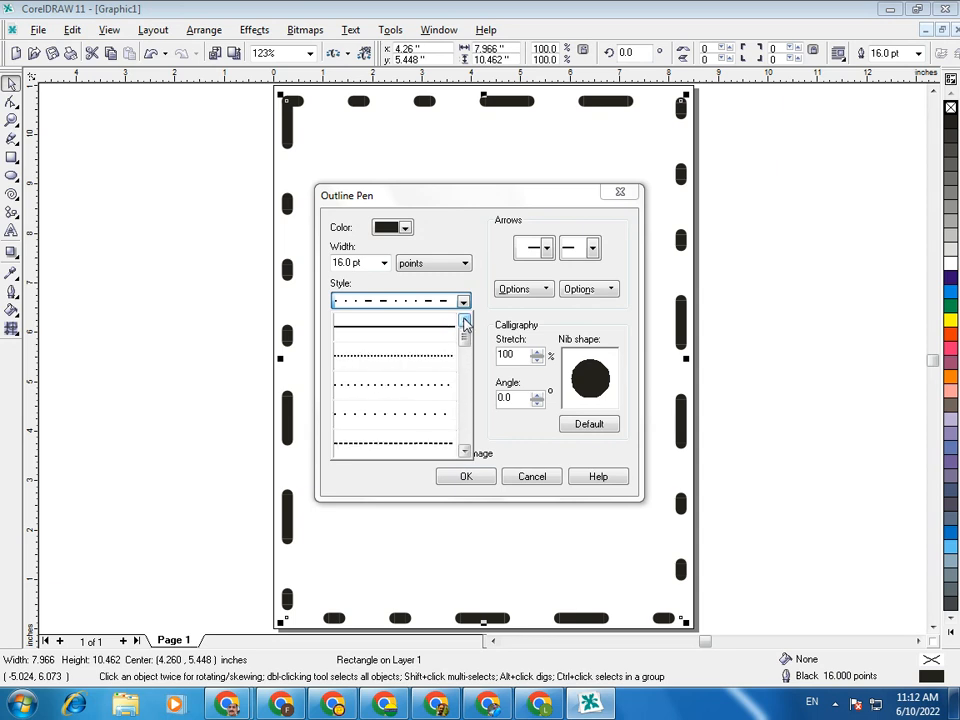
{"action": "left_click", "coordinate": [464, 451]}
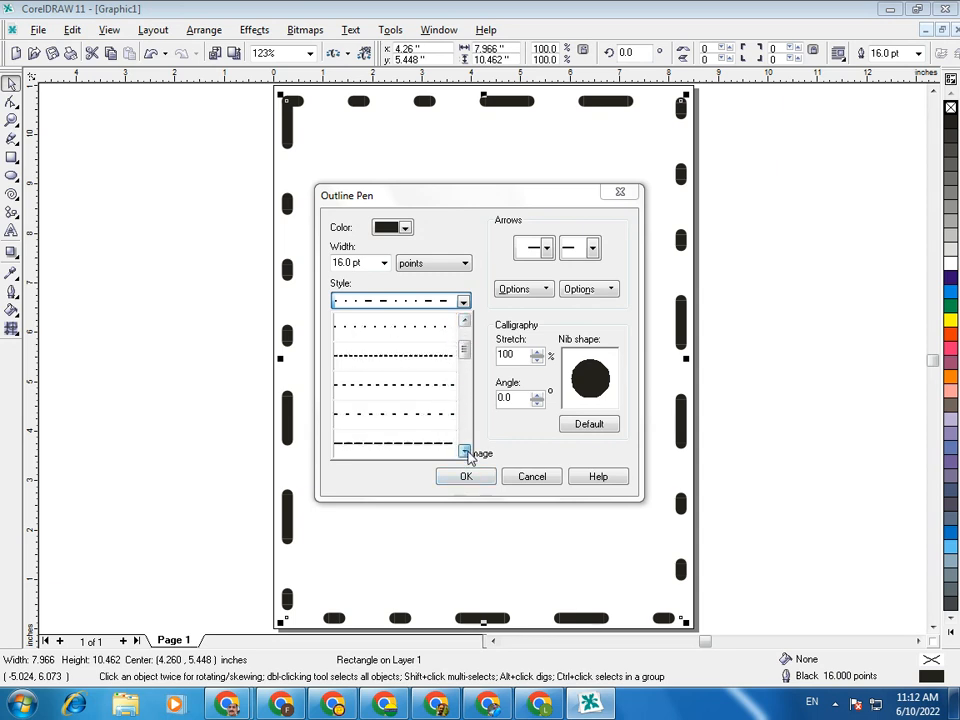
{"action": "left_click", "coordinate": [435, 392]}
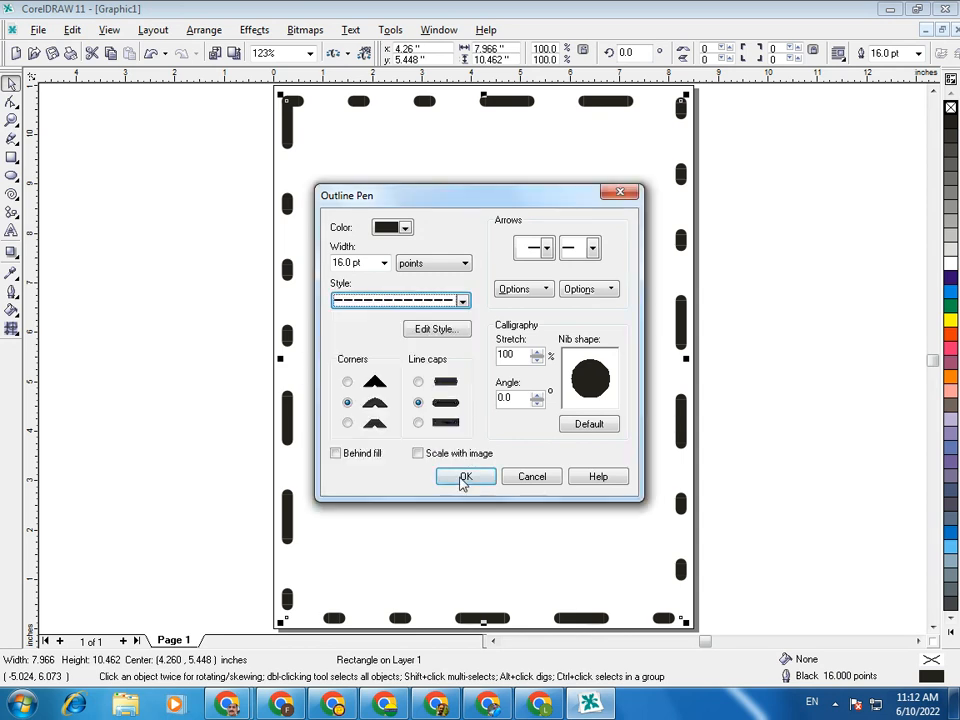
{"action": "left_click", "coordinate": [466, 476]}
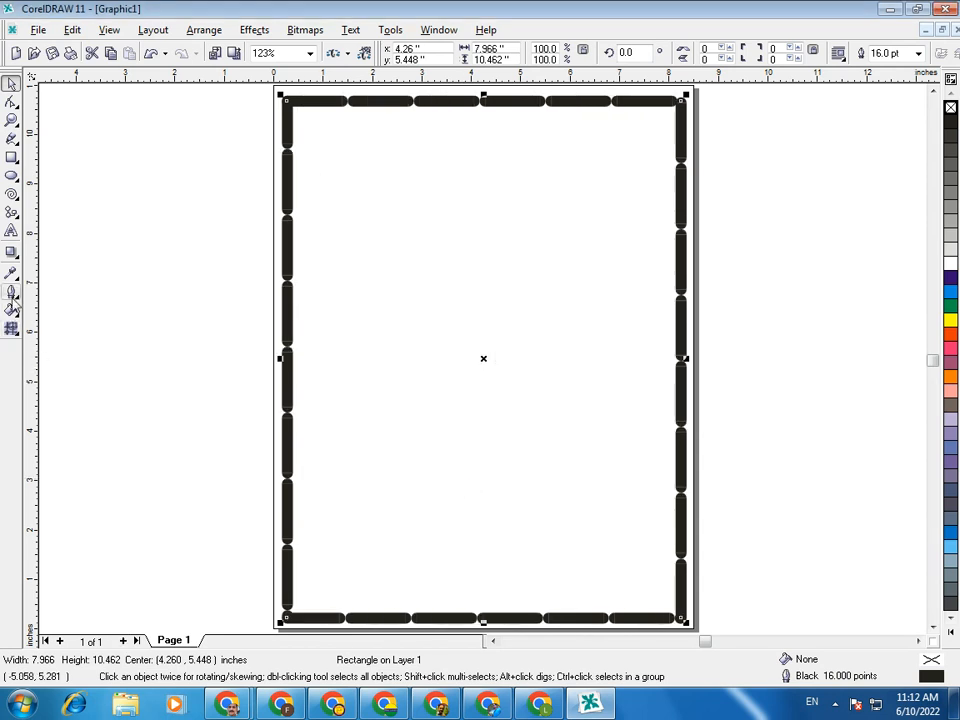
- Set the color of the rectangle's dashed outline to red
{"action": "left_click", "coordinate": [12, 309]}
{"action": "left_click", "coordinate": [12, 292]}
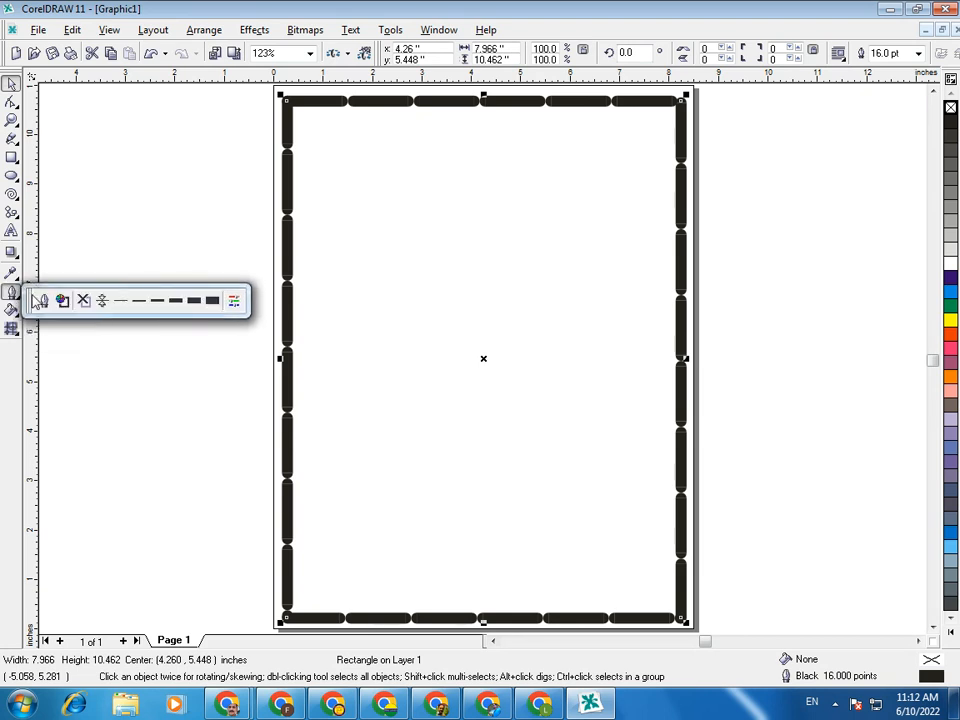
{"action": "left_click", "coordinate": [38, 300]}
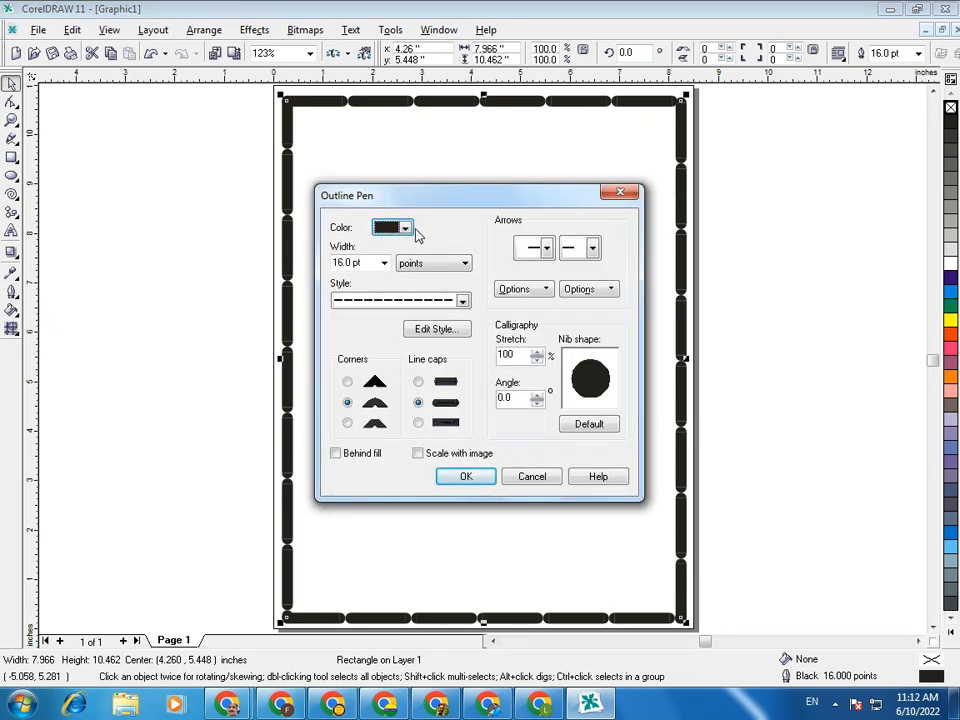
{"action": "left_click", "coordinate": [410, 228]}
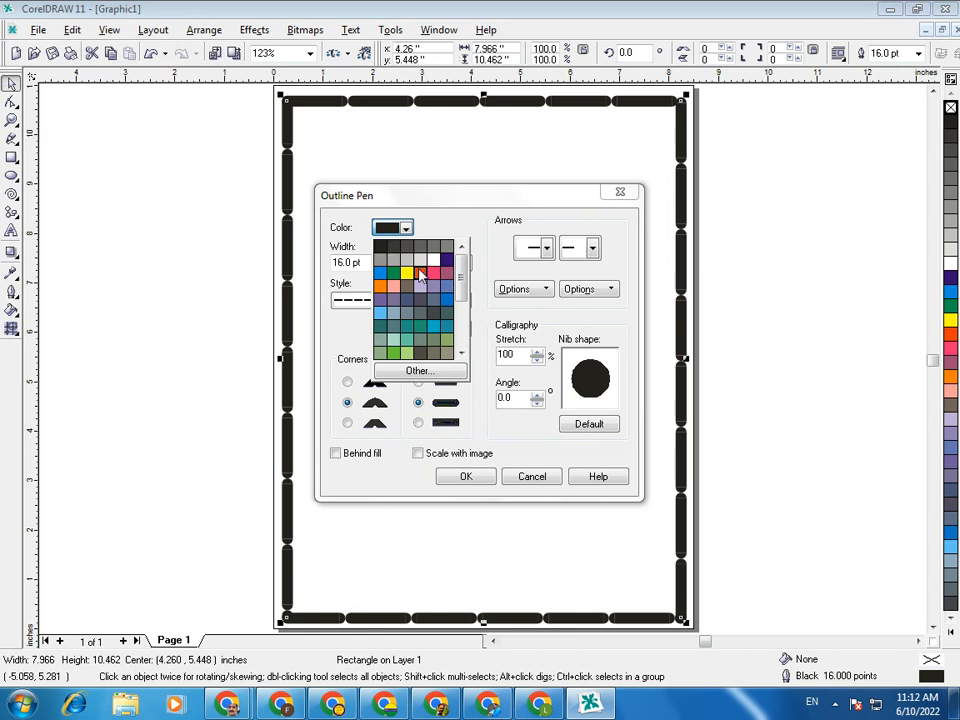
{"action": "left_click", "coordinate": [425, 272]}
{"action": "left_click", "coordinate": [465, 477]}
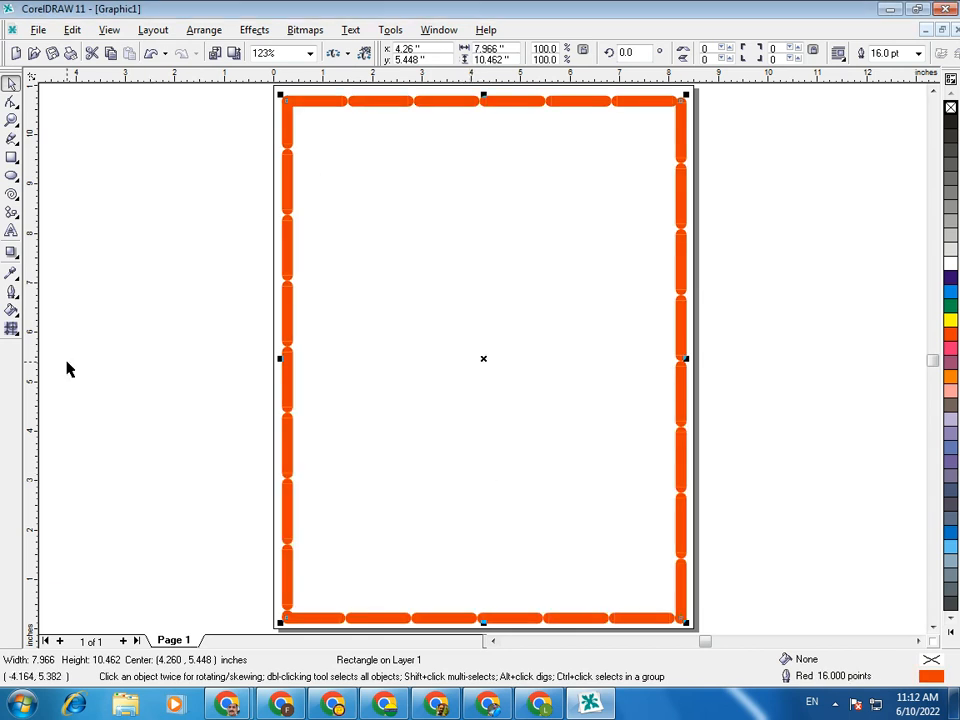
- Change the color of the rectangle's dashed outline to Peach
{"action": "left_click", "coordinate": [9, 312]}
{"action": "left_click", "coordinate": [40, 300]}
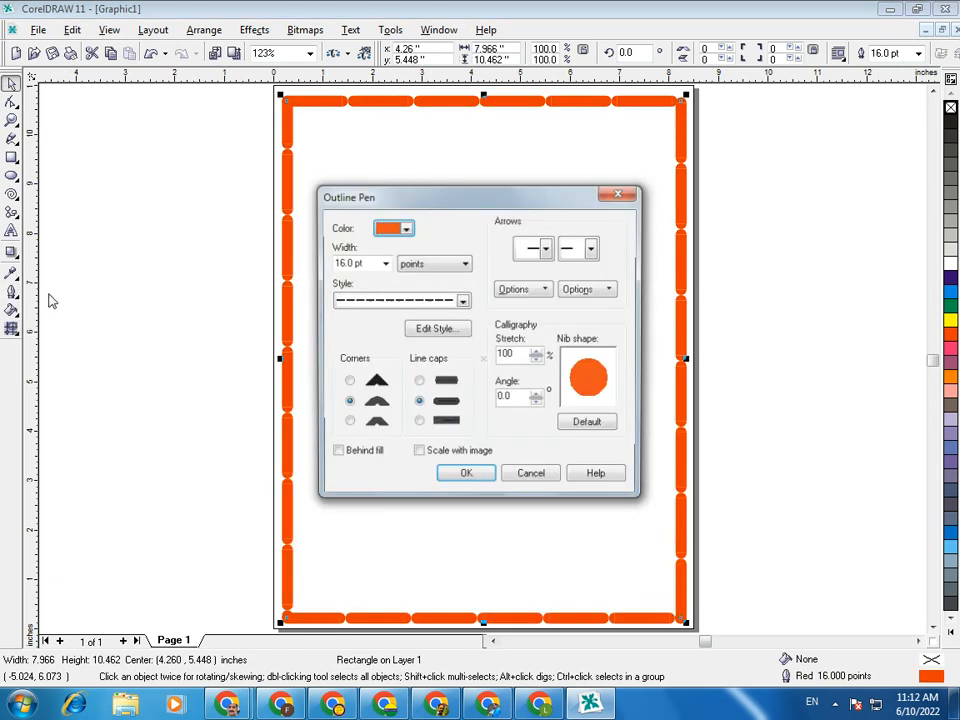
{"action": "left_click", "coordinate": [405, 228]}
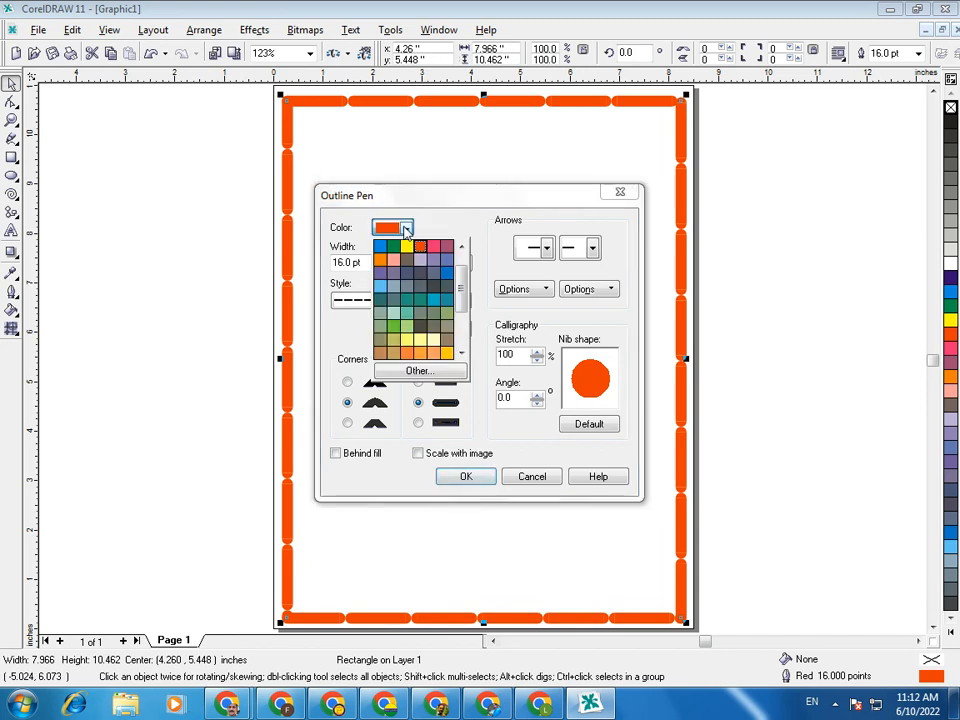
{"action": "left_click", "coordinate": [434, 353]}
{"action": "left_click", "coordinate": [466, 476]}
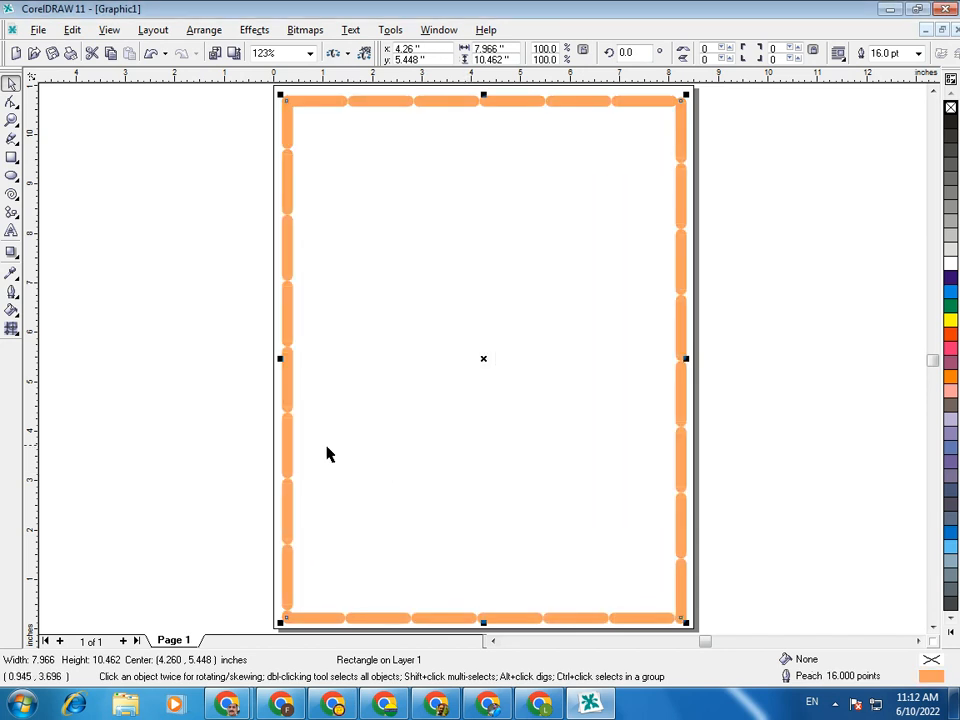
- Set the rectangle's outline width to 24 points and reduce it to 8 points
{"action": "left_click", "coordinate": [10, 292]}
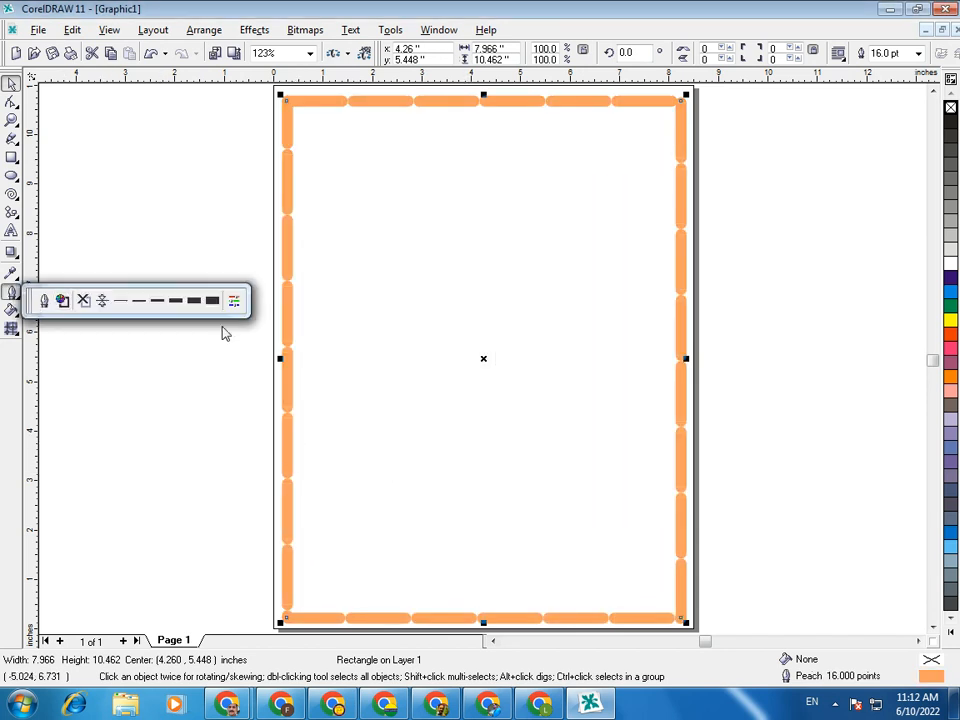
{"action": "left_click", "coordinate": [211, 301]}
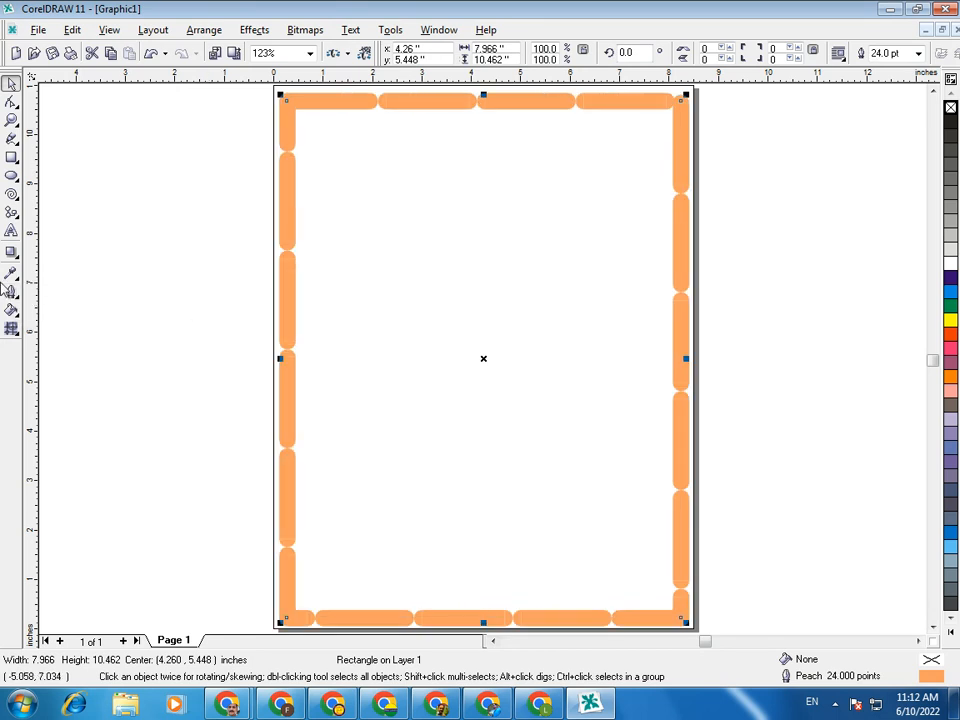
{"action": "left_click", "coordinate": [10, 293]}
{"action": "left_click", "coordinate": [176, 301]}
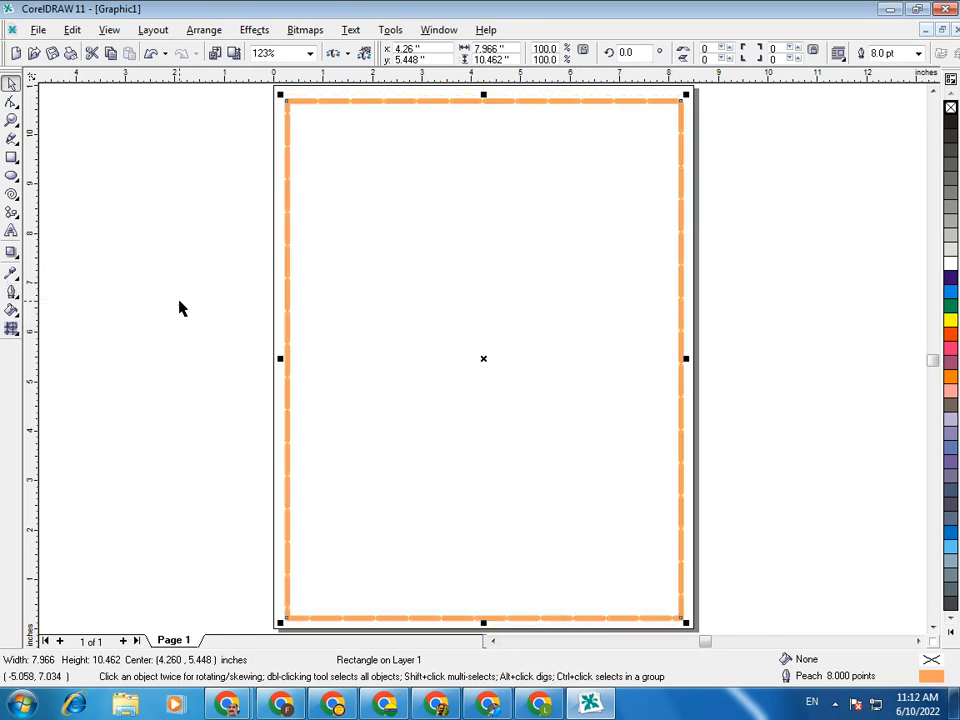
- Change the rectangle's outline style to the pattern of closely spaced dots directly after the solid line
{"action": "left_click", "coordinate": [10, 294]}
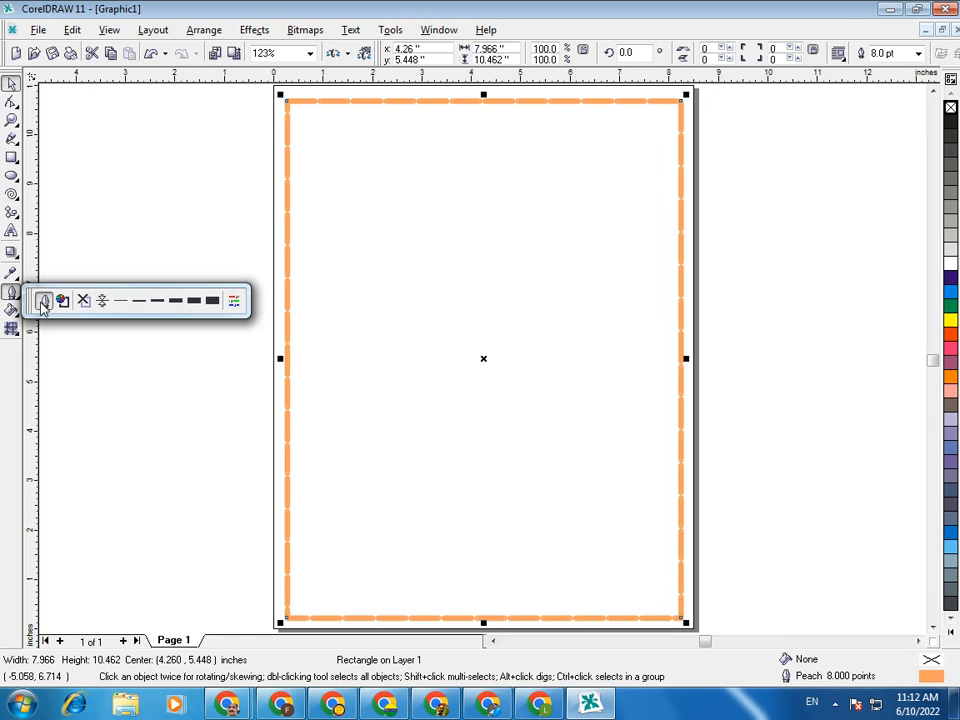
{"action": "left_click", "coordinate": [43, 302]}
{"action": "left_click", "coordinate": [461, 303]}
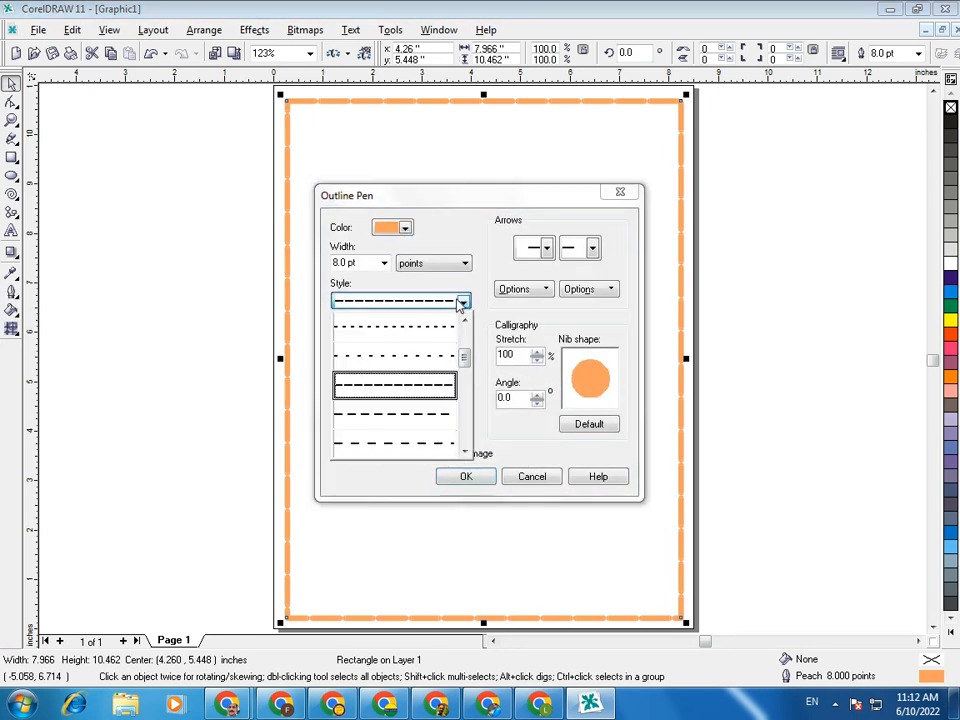
{"action": "scroll", "coordinate": [467, 360], "scroll_direction": "down", "scroll_amount": 3}
{"action": "left_click", "coordinate": [430, 337]}
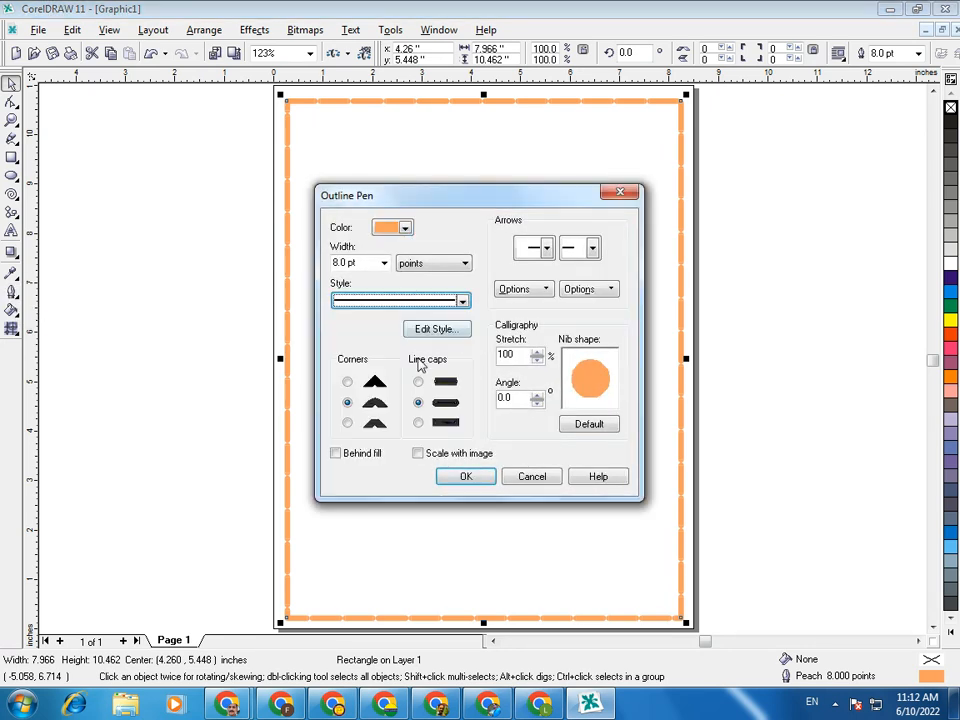
{"action": "left_click", "coordinate": [462, 302]}
{"action": "left_click", "coordinate": [413, 352]}
{"action": "left_click", "coordinate": [466, 476]}
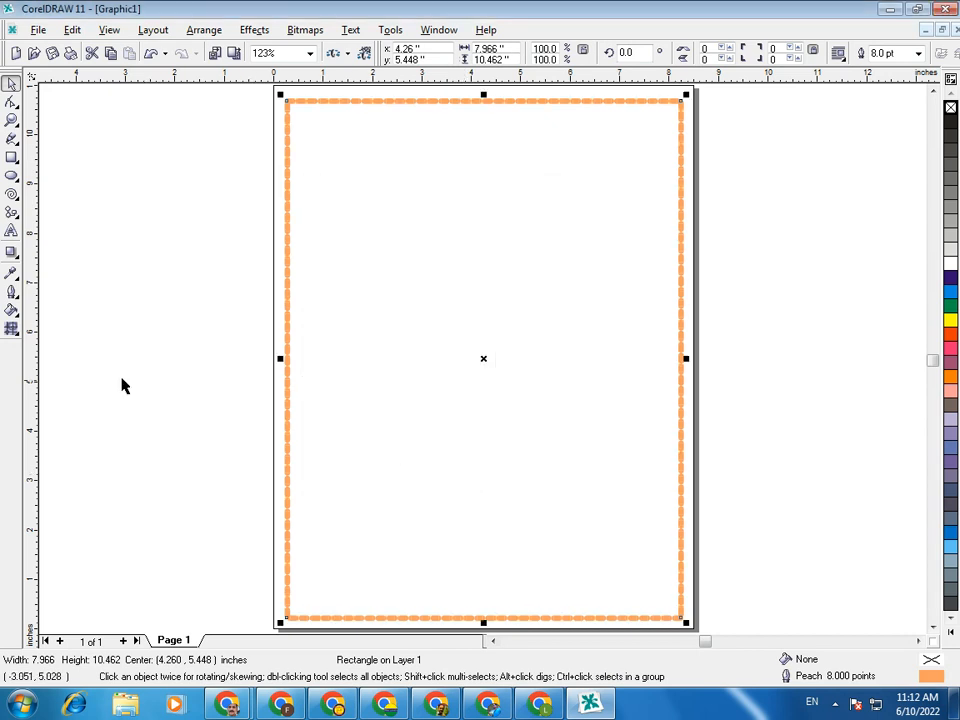
{"action": "left_click", "coordinate": [11, 291]}
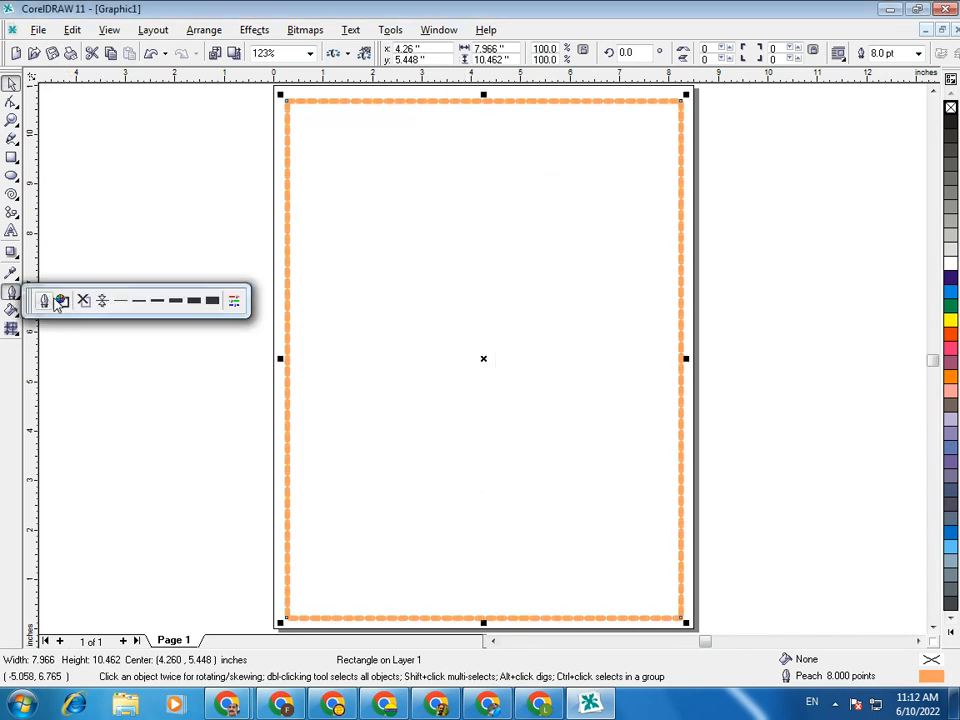
{"action": "left_click", "coordinate": [45, 301]}
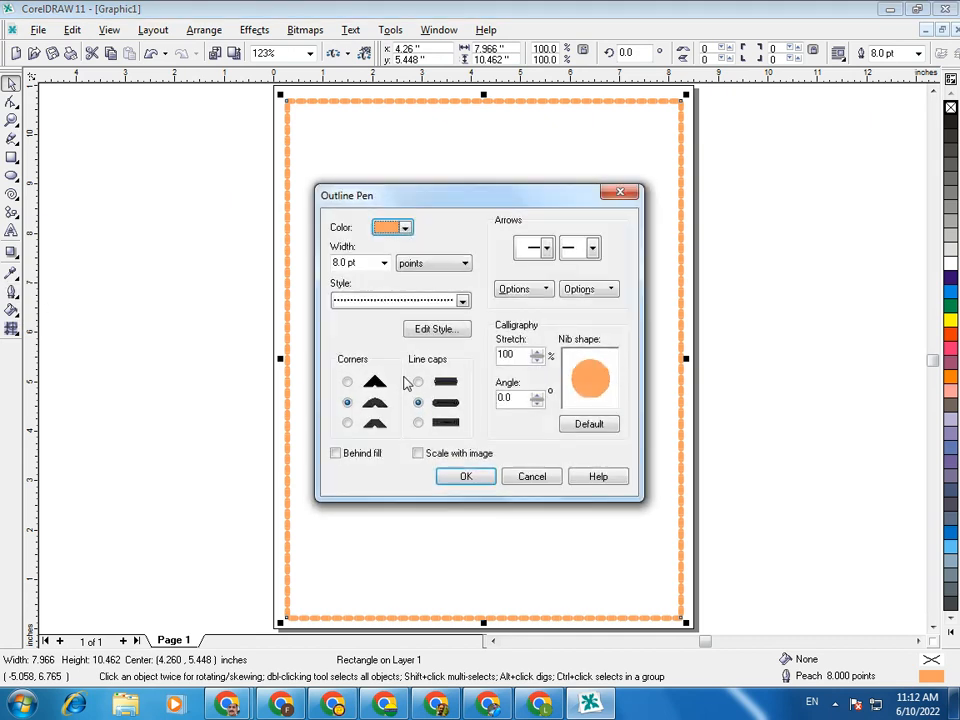
{"action": "left_click", "coordinate": [437, 330]}
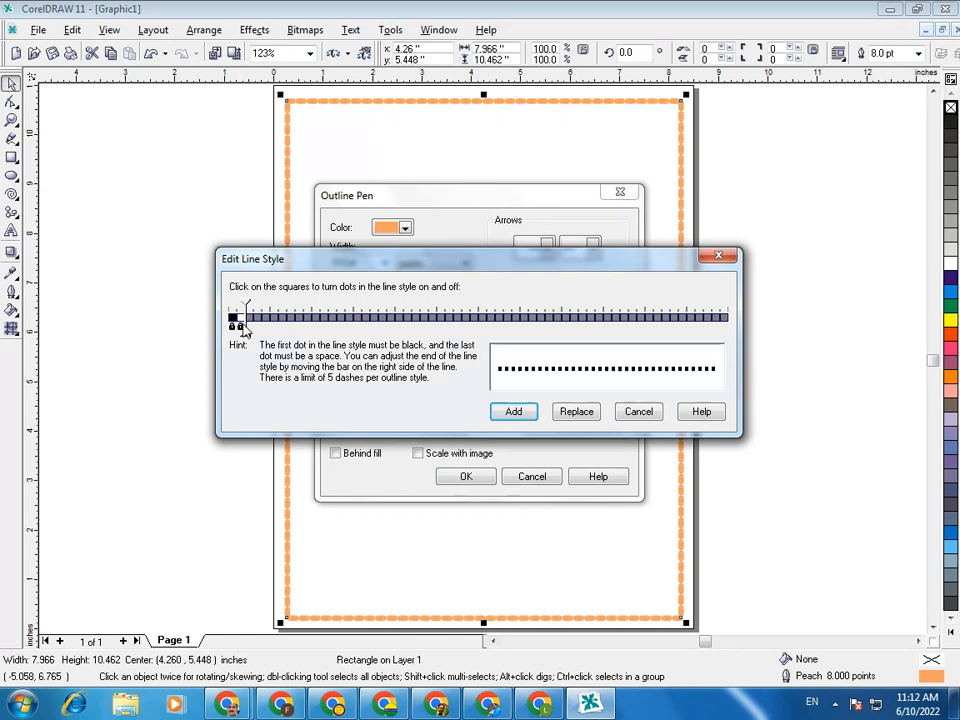
{"action": "left_click_drag", "start_coordinate": [243, 328], "coordinate": [192, 318]}
{"action": "left_click", "coordinate": [638, 412]}
{"action": "left_click", "coordinate": [462, 302]}
{"action": "left_click", "coordinate": [463, 302]}
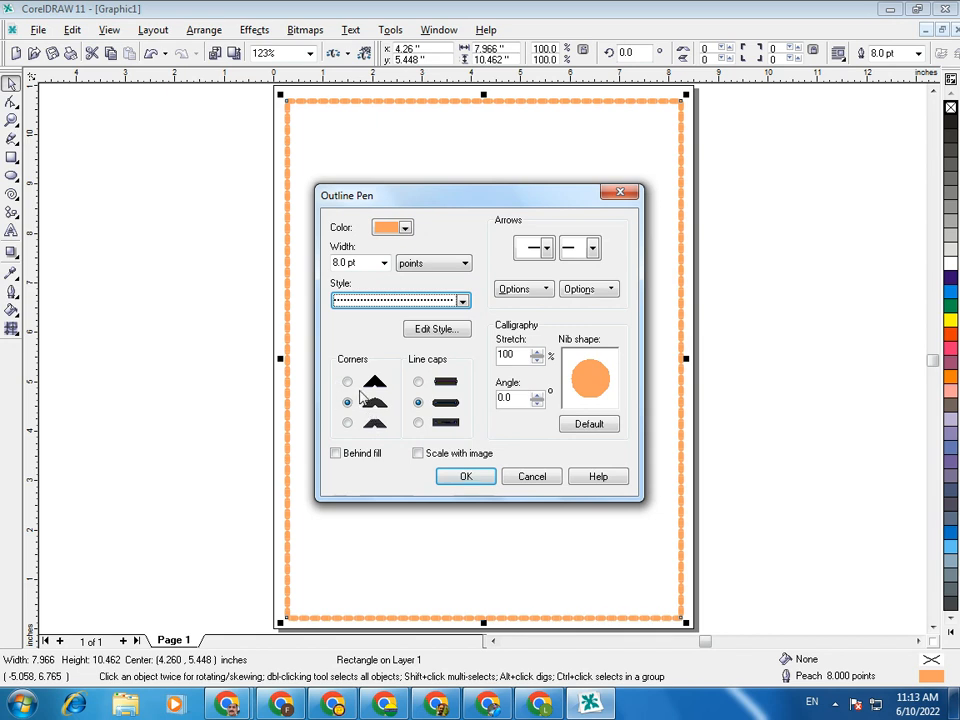
- Give the rectangle's dotted outline beveled corners and square extended line caps
{"action": "left_click", "coordinate": [347, 422]}
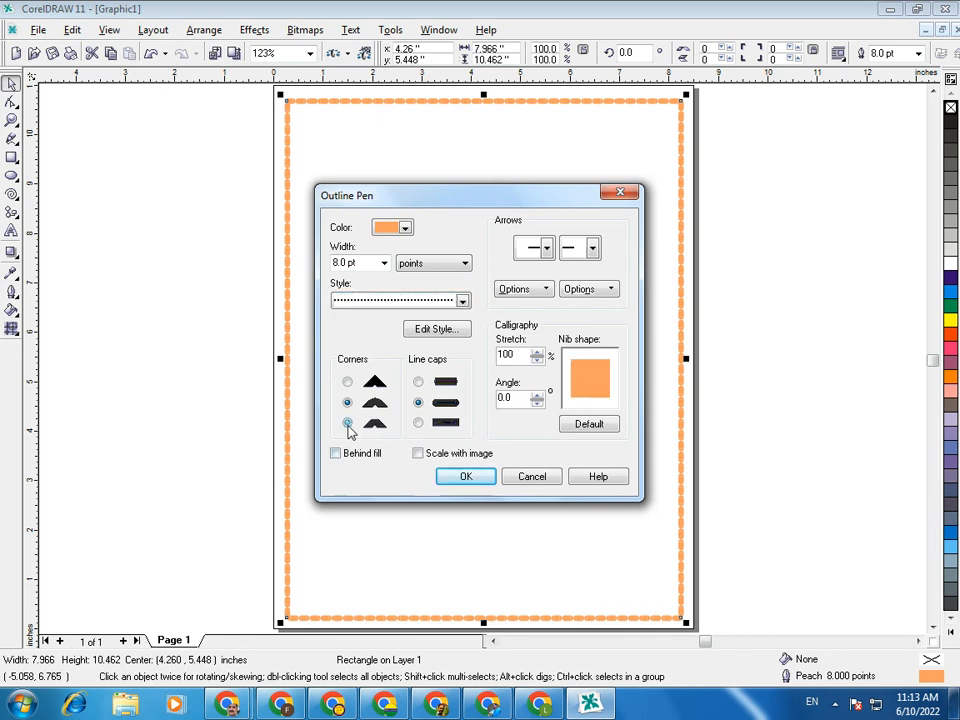
{"action": "left_click", "coordinate": [418, 423]}
{"action": "left_click", "coordinate": [478, 481]}
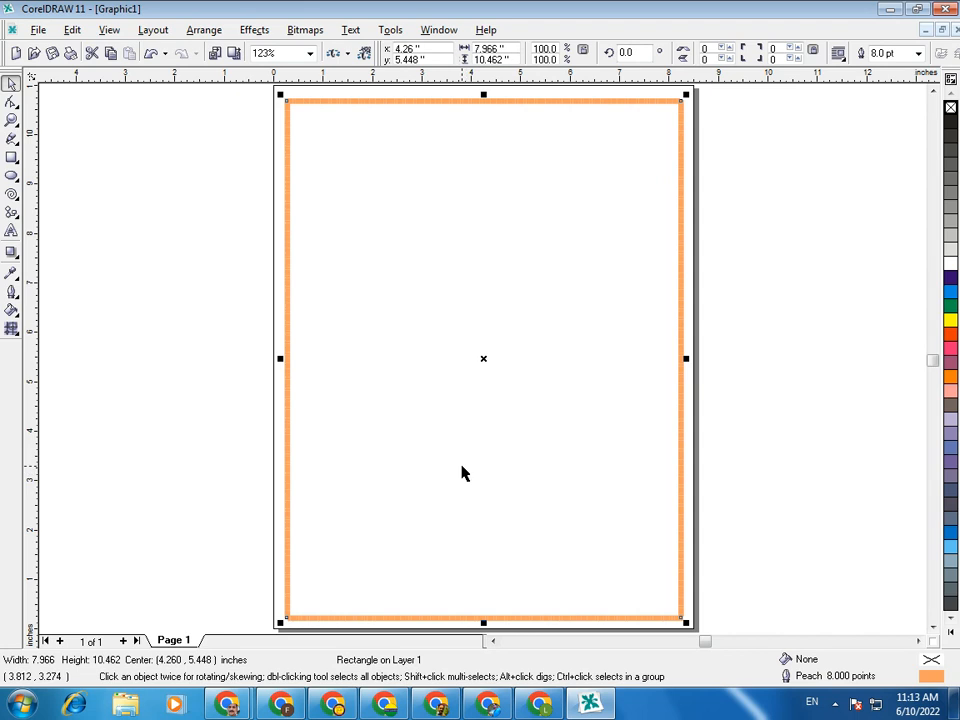
- Set the rectangle's outline width to 16 points and give it rounded corners and rounded line caps
{"action": "left_click", "coordinate": [11, 291]}
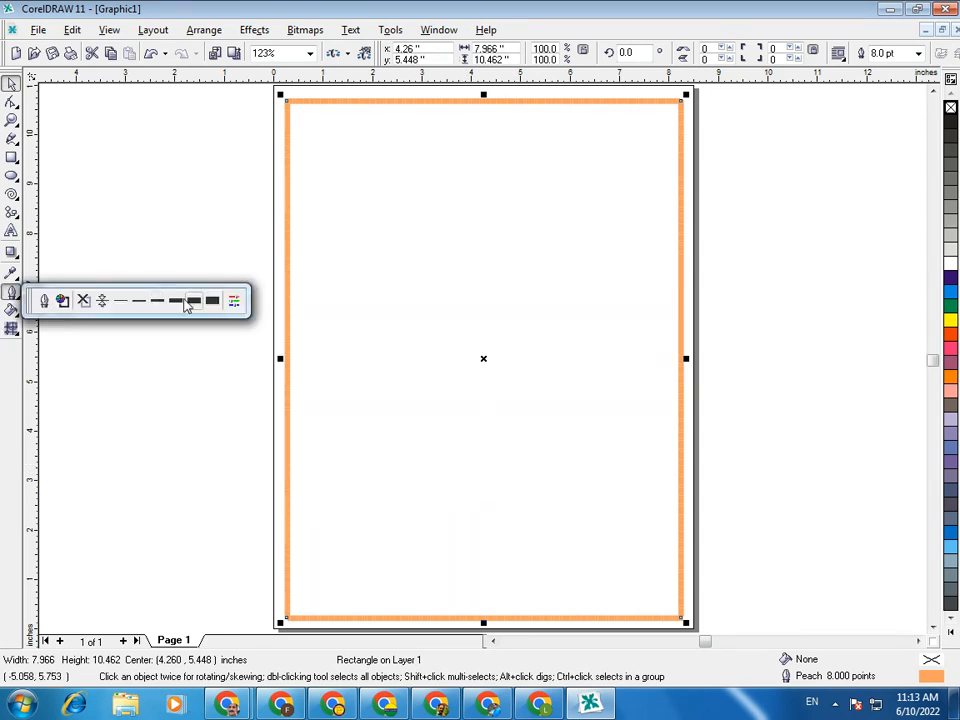
{"action": "left_click", "coordinate": [190, 301]}
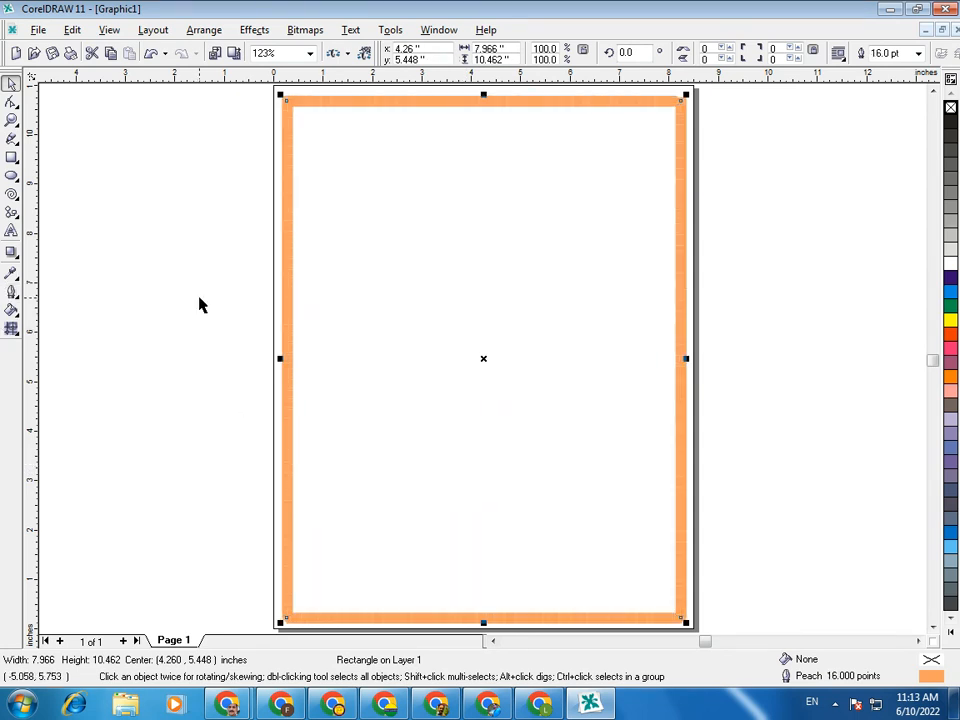
{"action": "left_click", "coordinate": [11, 291]}
{"action": "left_click", "coordinate": [46, 301]}
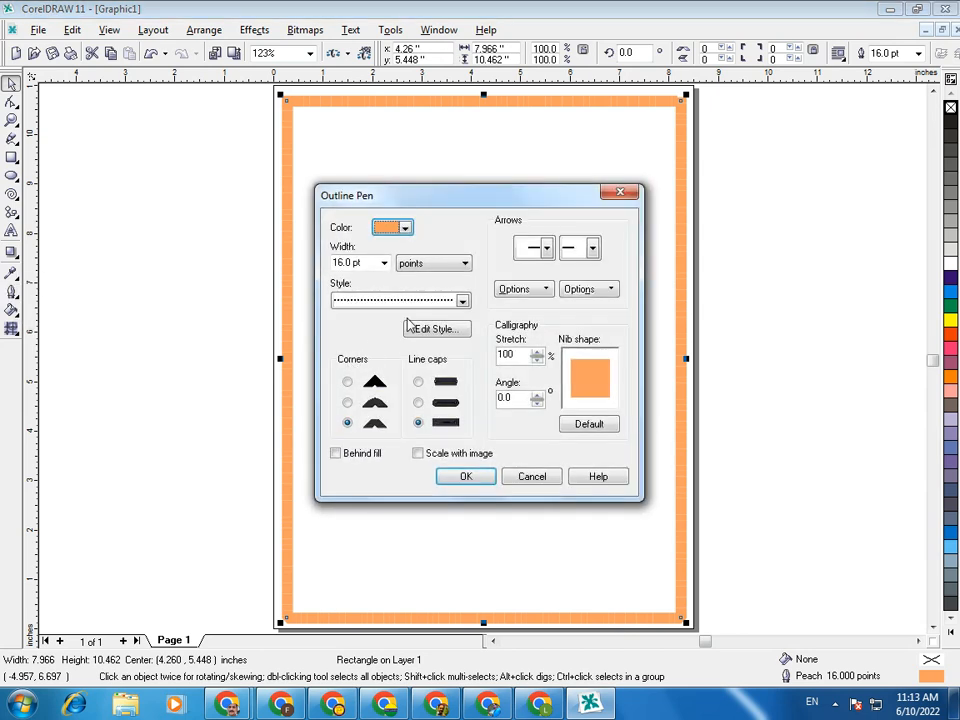
{"action": "left_click", "coordinate": [347, 402]}
{"action": "left_click", "coordinate": [418, 403]}
{"action": "left_click", "coordinate": [466, 476]}
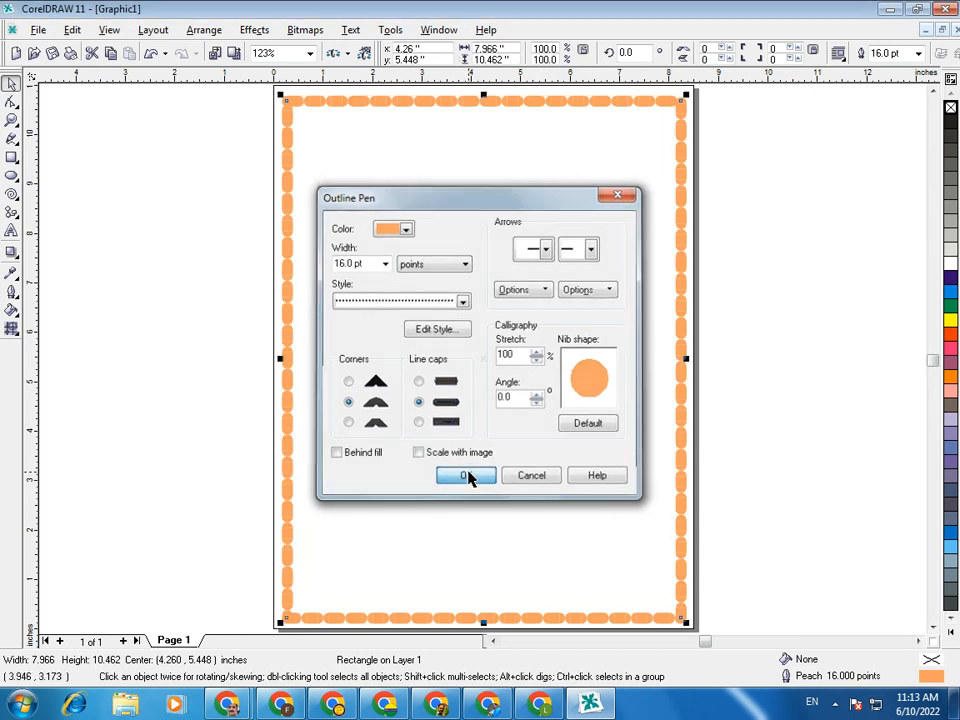
{"action": "left_click", "coordinate": [195, 427]}
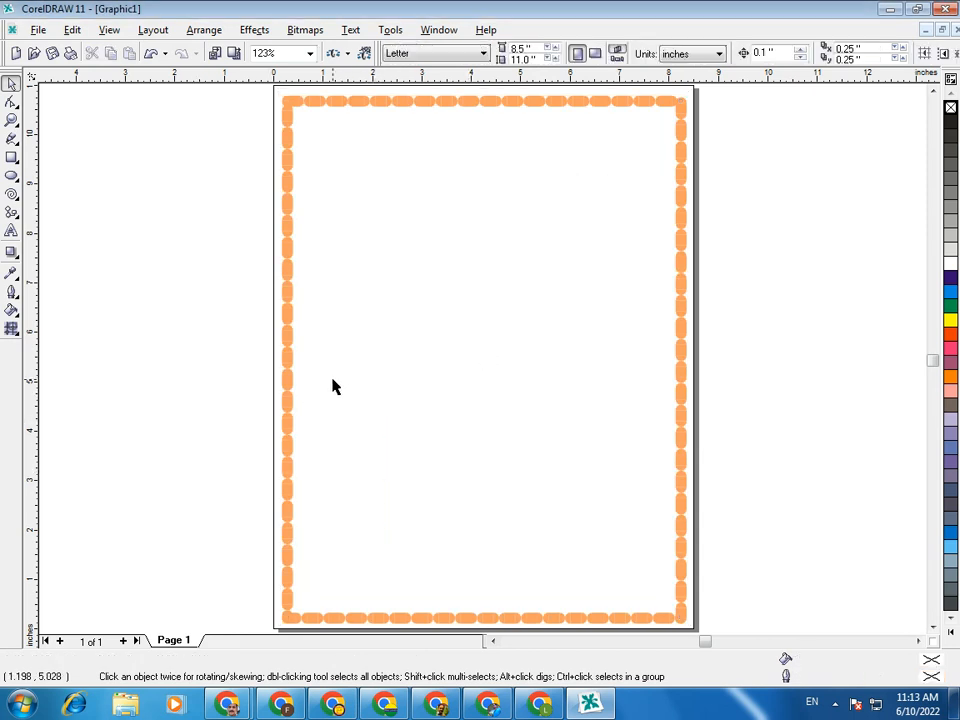
{"action": "left_click", "coordinate": [12, 312]}
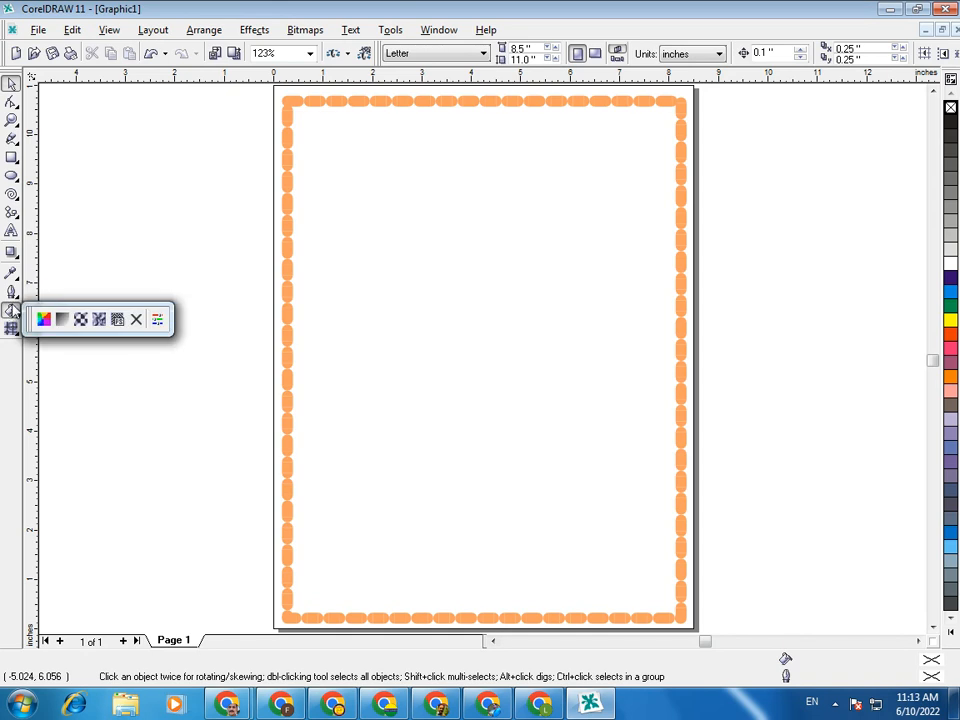
{"action": "left_click", "coordinate": [12, 291]}
{"action": "left_click", "coordinate": [40, 302]}
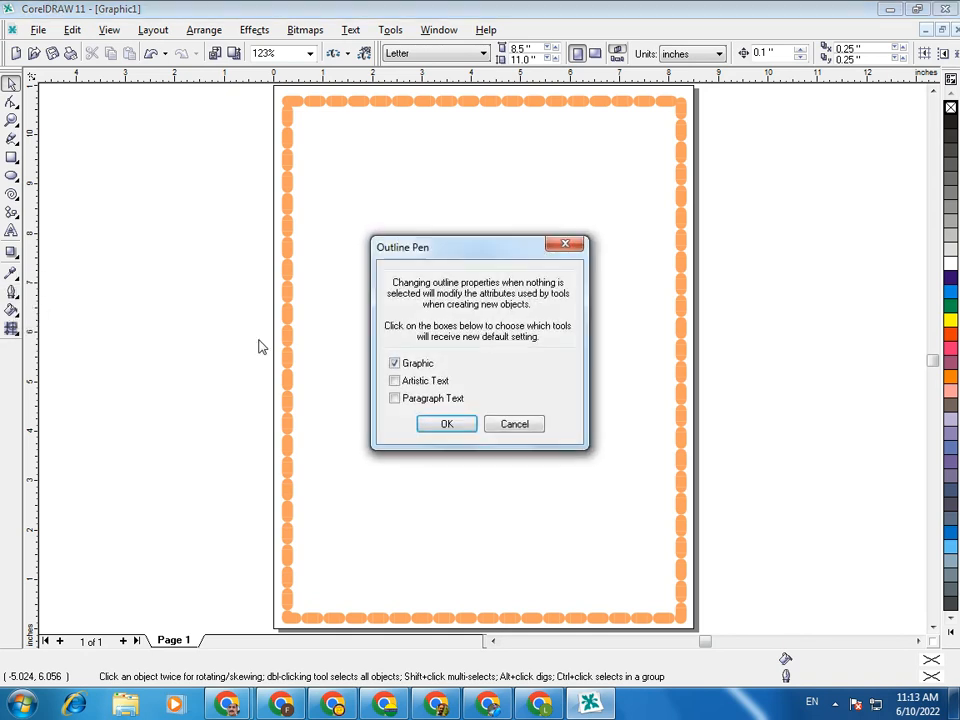
{"action": "left_click", "coordinate": [515, 422]}
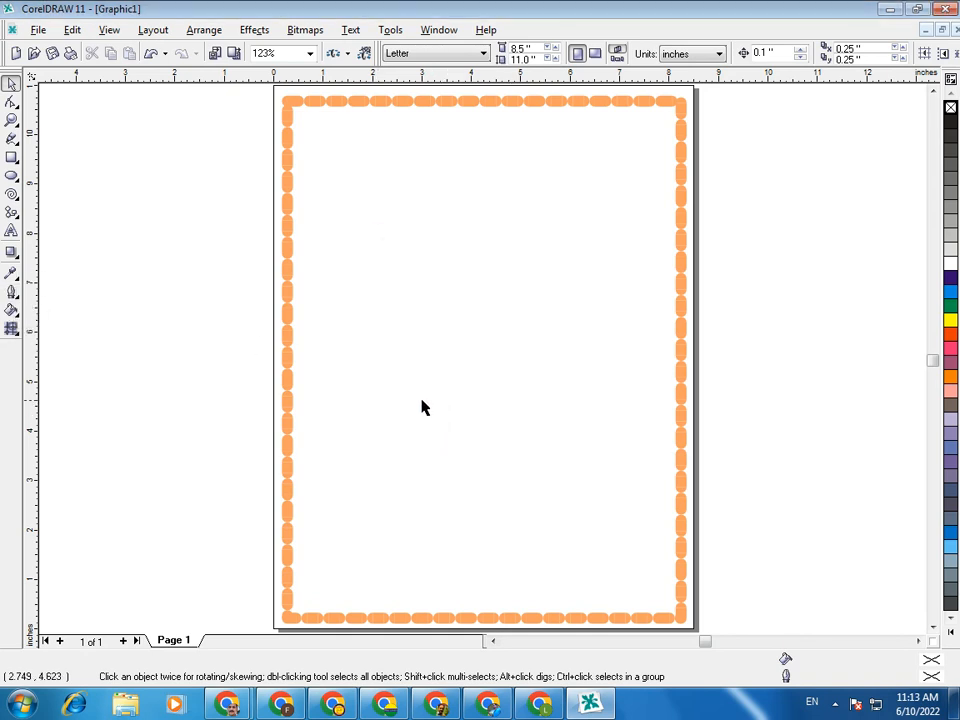
- Change the rectangle's outline to a solid line in Murky Green
{"action": "left_click", "coordinate": [288, 388]}
{"action": "left_click", "coordinate": [12, 292]}
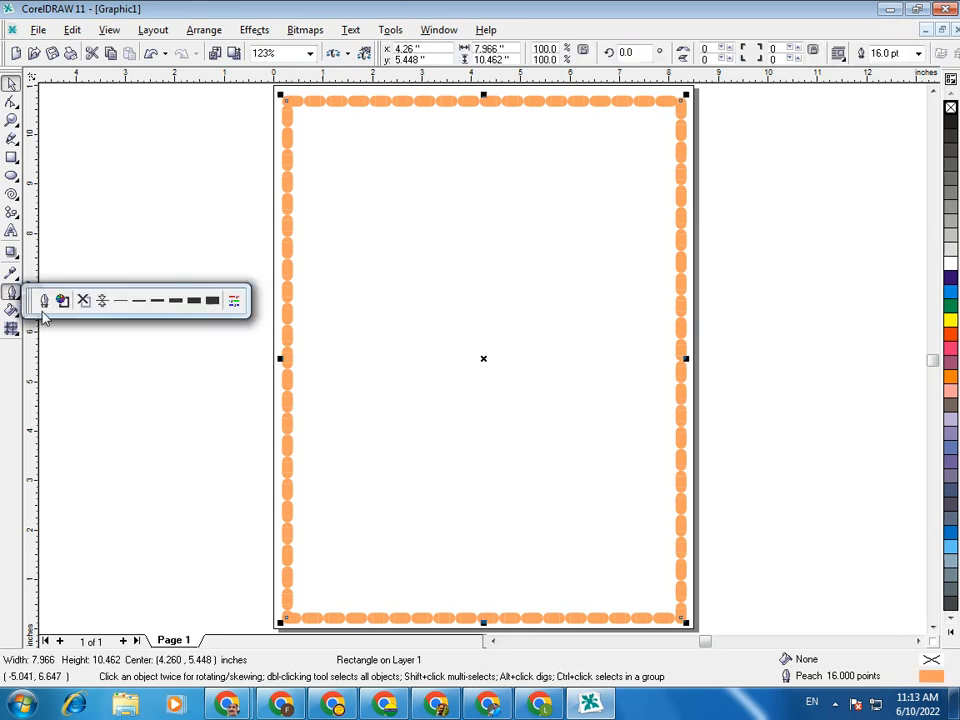
{"action": "left_click", "coordinate": [40, 302]}
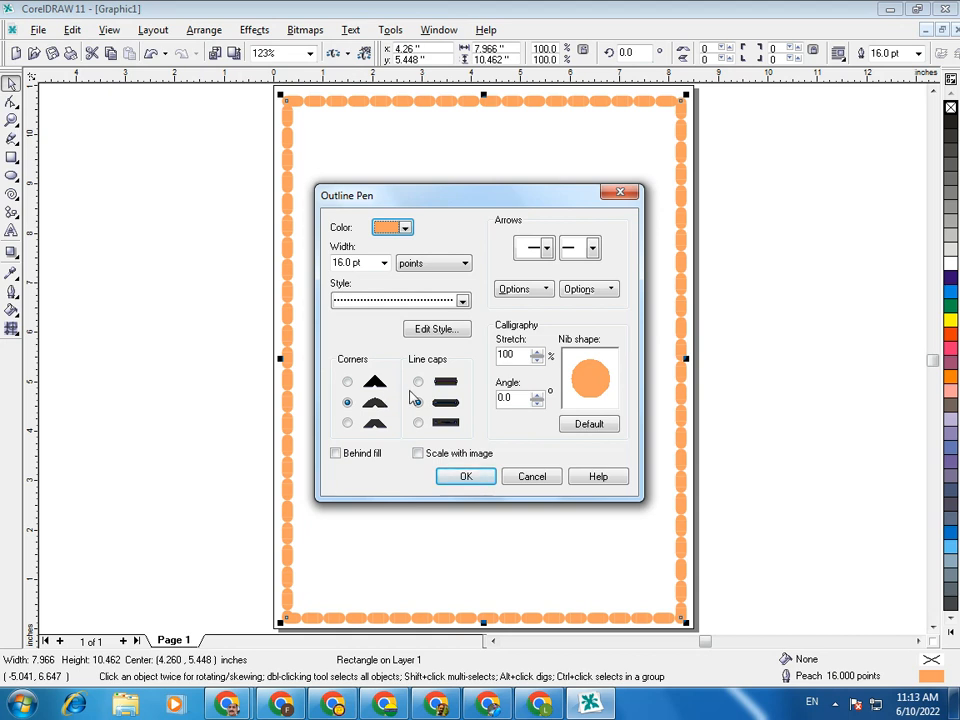
{"action": "left_click", "coordinate": [400, 302]}
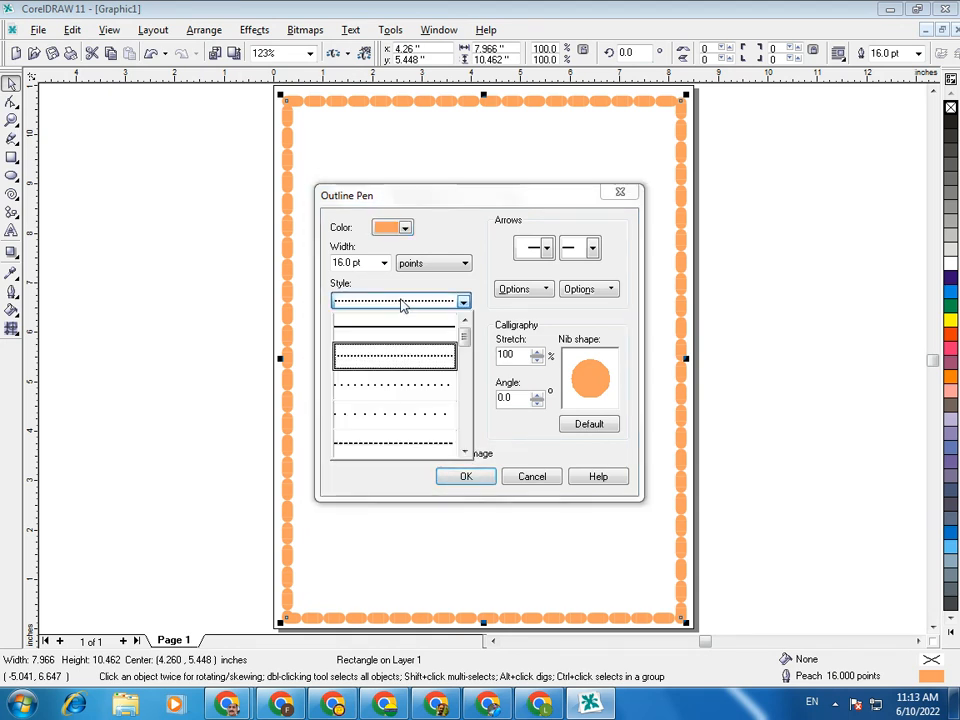
{"action": "left_click", "coordinate": [428, 355]}
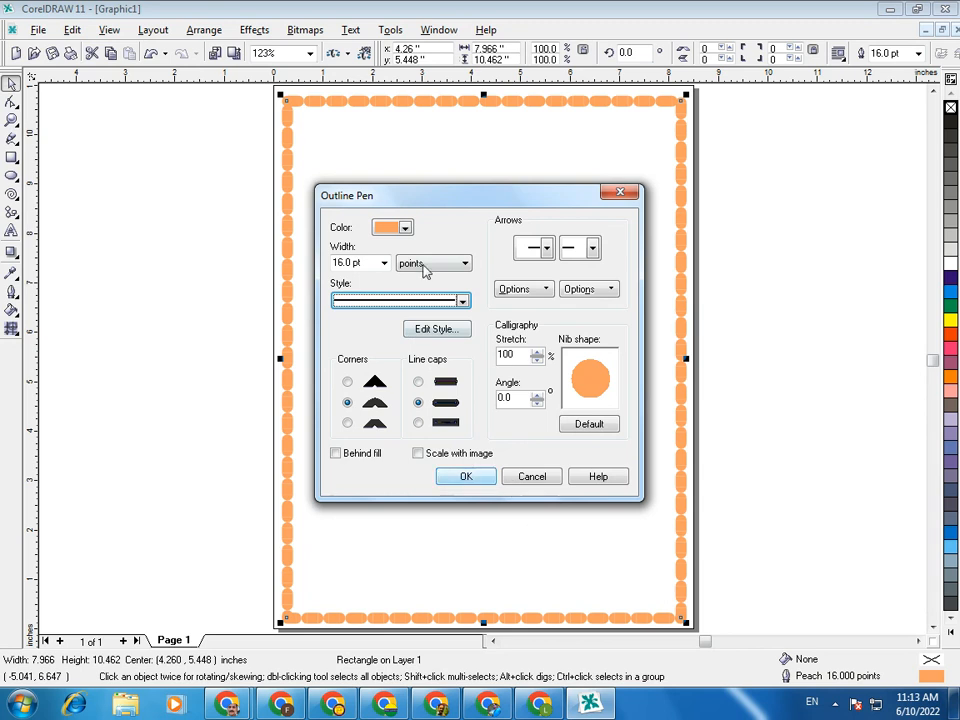
{"action": "left_click", "coordinate": [405, 228]}
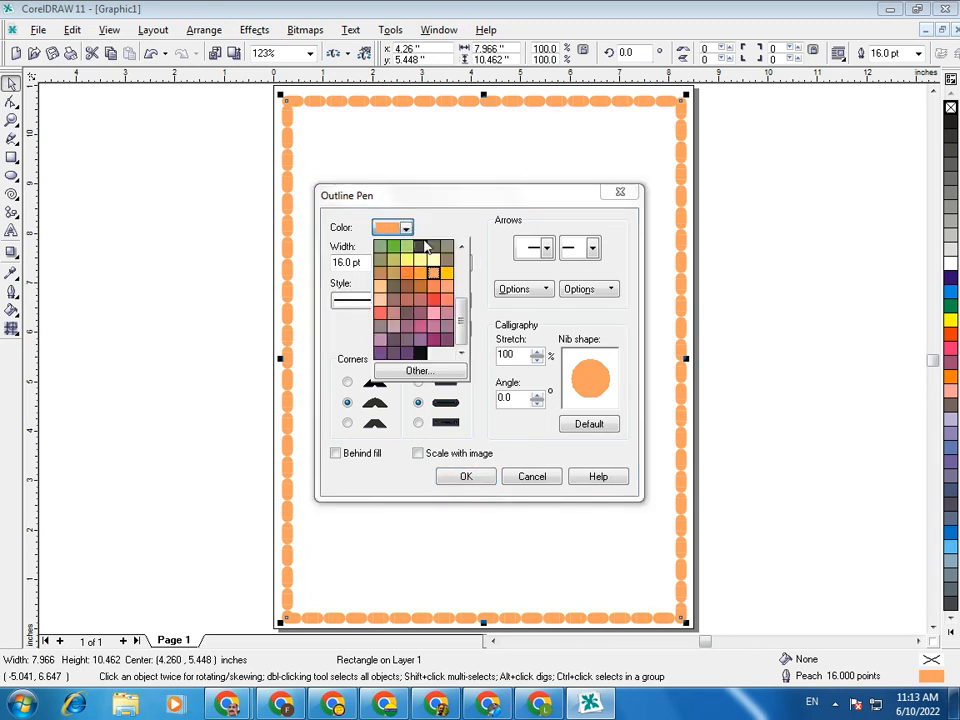
{"action": "left_click", "coordinate": [426, 247]}
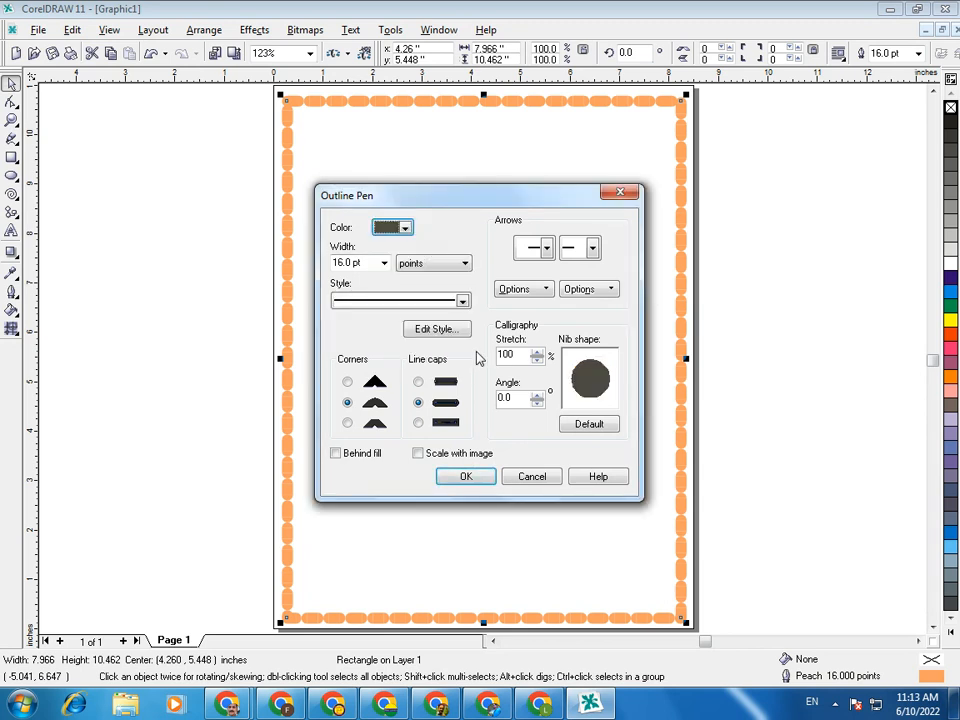
{"action": "left_click", "coordinate": [465, 476]}
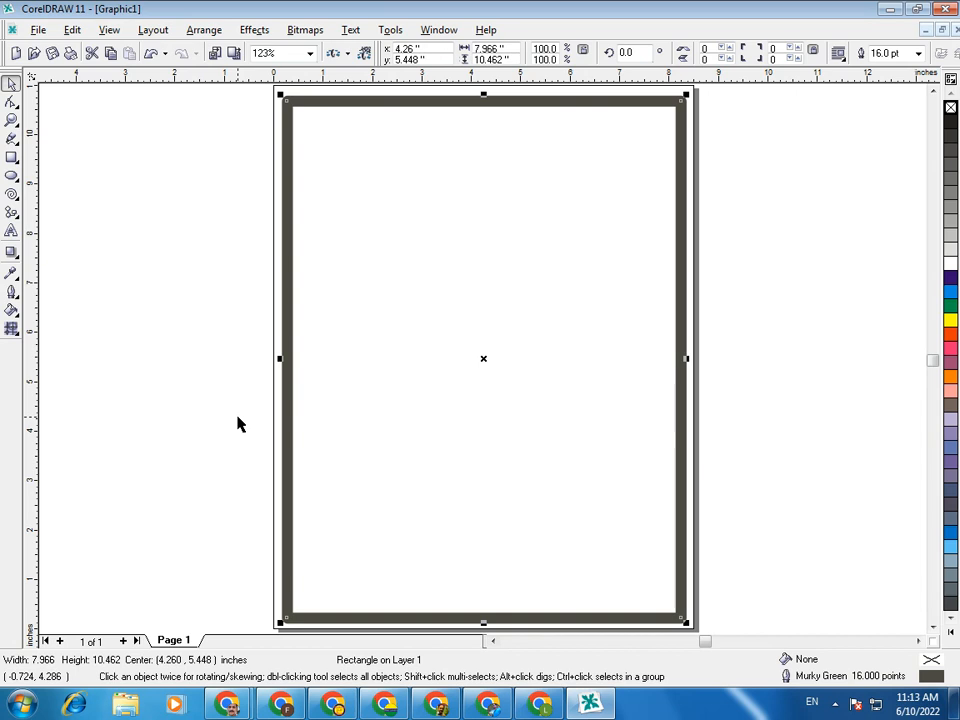
- Try several palette colors as the rectangle's fill, including Blue, Red and Twilight Blue, and settle on Navy Blue
{"action": "left_click", "coordinate": [950, 284]}
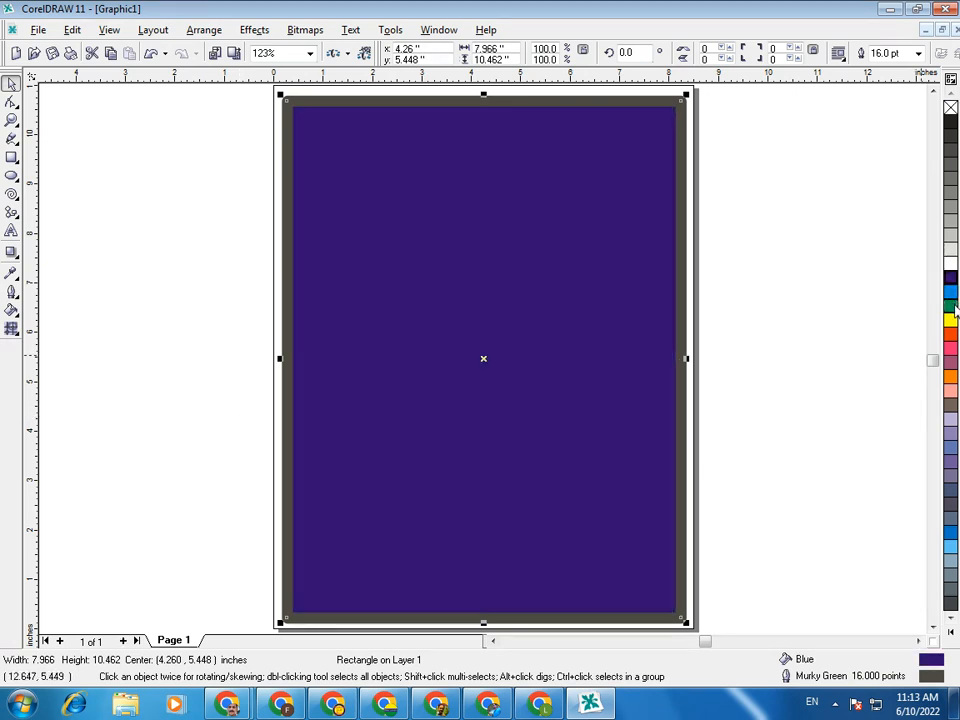
{"action": "left_click", "coordinate": [951, 306]}
{"action": "left_click", "coordinate": [951, 336]}
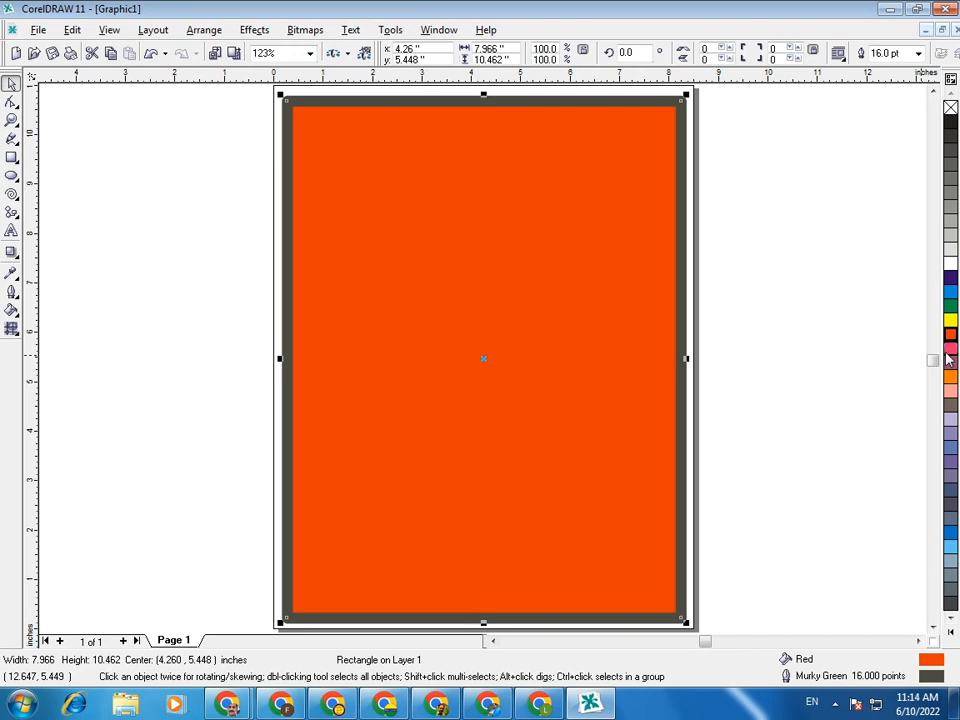
{"action": "left_click", "coordinate": [950, 420]}
{"action": "left_click", "coordinate": [950, 448]}
{"action": "left_click", "coordinate": [949, 478]}
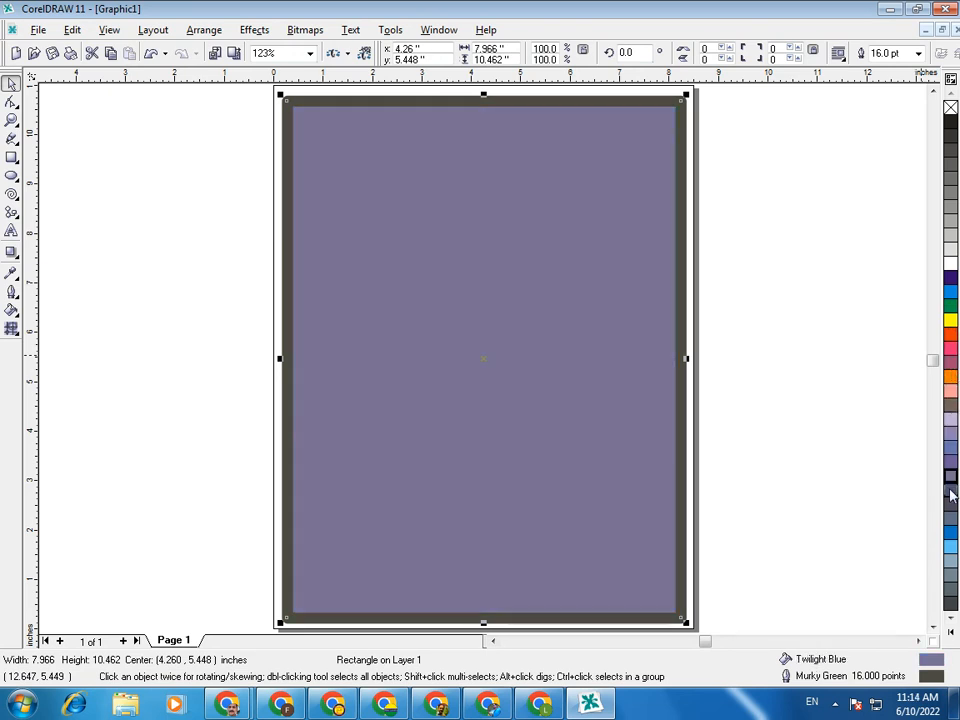
{"action": "left_click", "coordinate": [950, 490]}
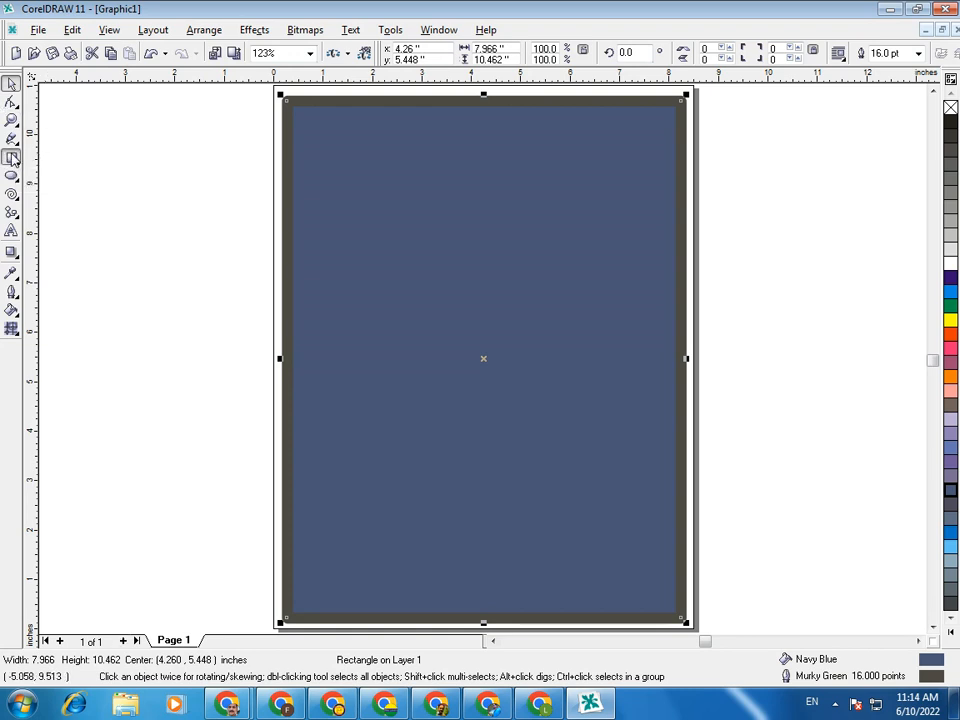
- Draw a rectangle about 2.63 by 4.01 inches beside the page's left edge and give it a 24-point outline
{"action": "left_click", "coordinate": [11, 158]}
{"action": "left_click_drag", "start_coordinate": [90, 167], "coordinate": [221, 366]}
{"action": "key", "text": "space"}
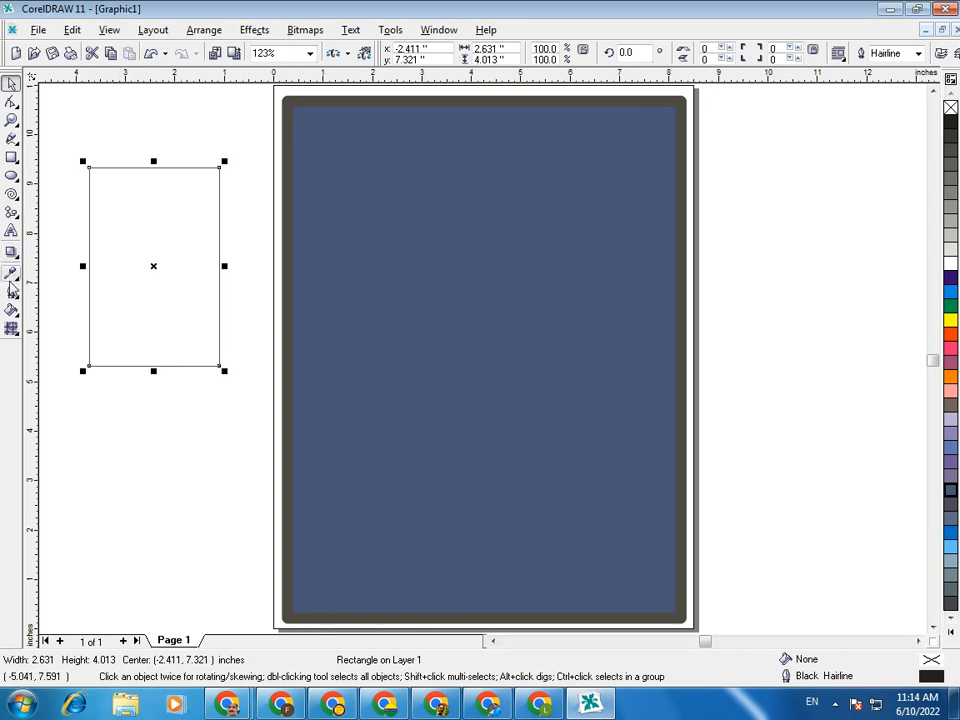
{"action": "left_click", "coordinate": [11, 292]}
{"action": "left_click", "coordinate": [211, 300]}
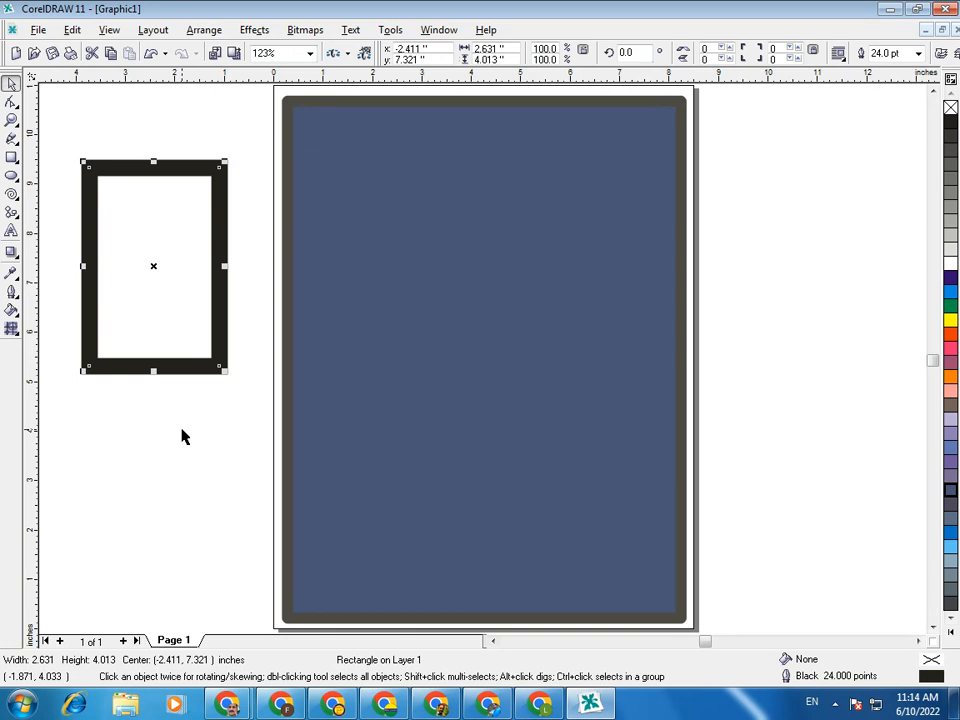
- Set the small rectangle's outline color to Blue
{"action": "left_click", "coordinate": [12, 293]}
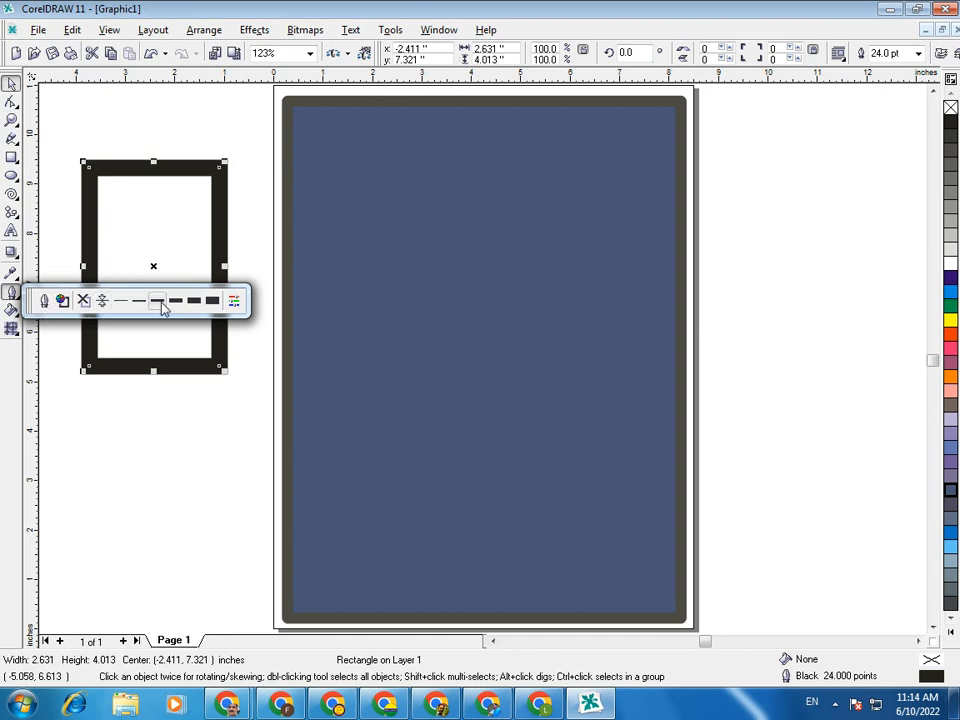
{"action": "left_click", "coordinate": [45, 301]}
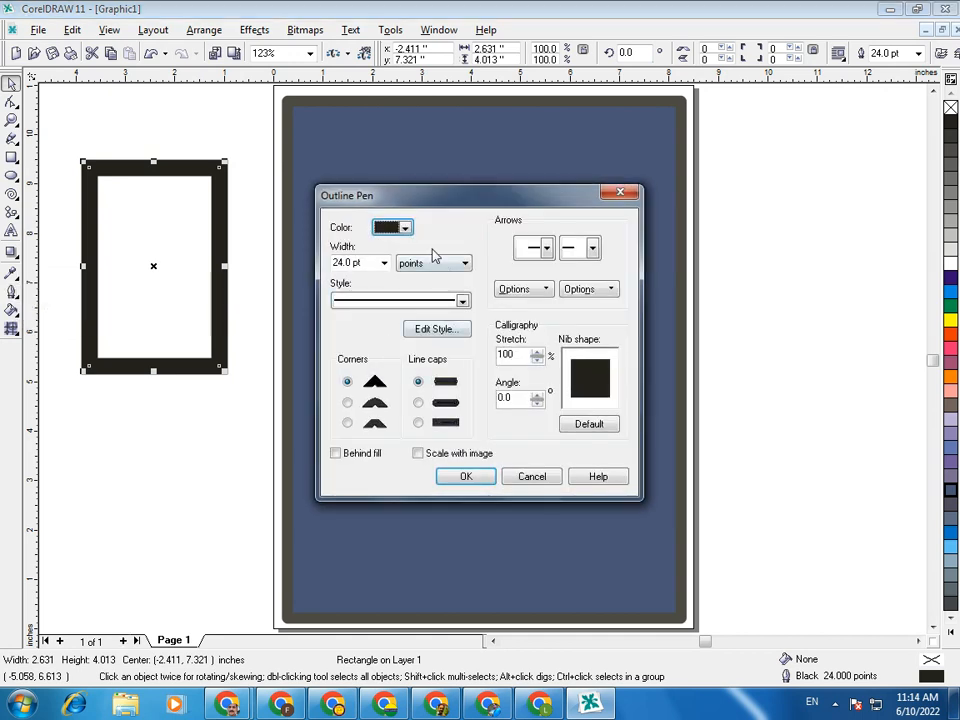
{"action": "left_click", "coordinate": [406, 230]}
{"action": "left_click", "coordinate": [446, 262]}
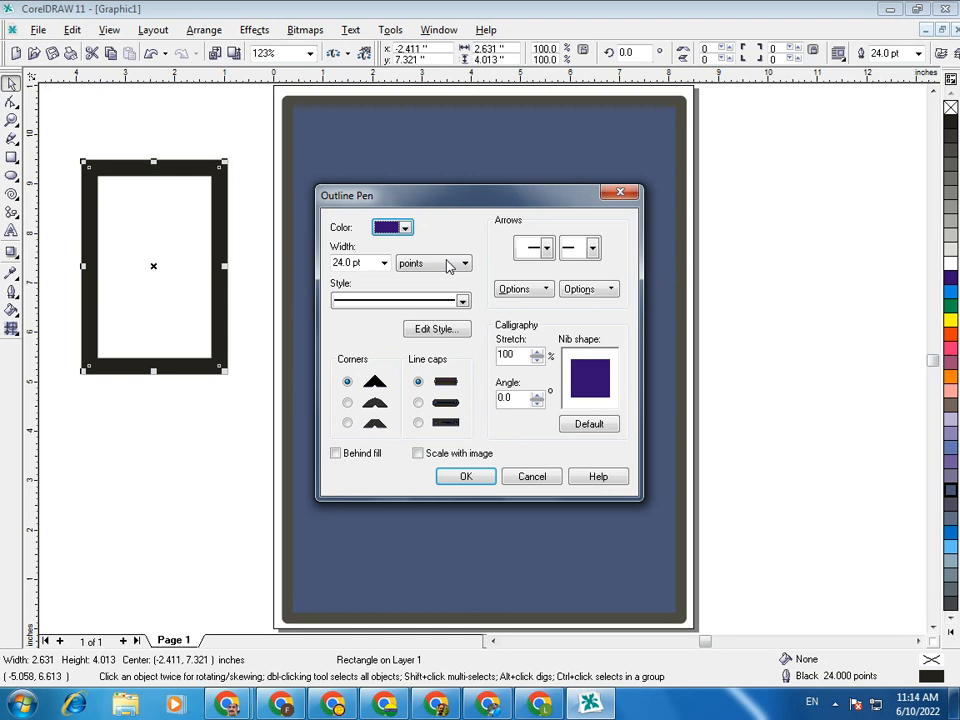
{"action": "left_click", "coordinate": [454, 478]}
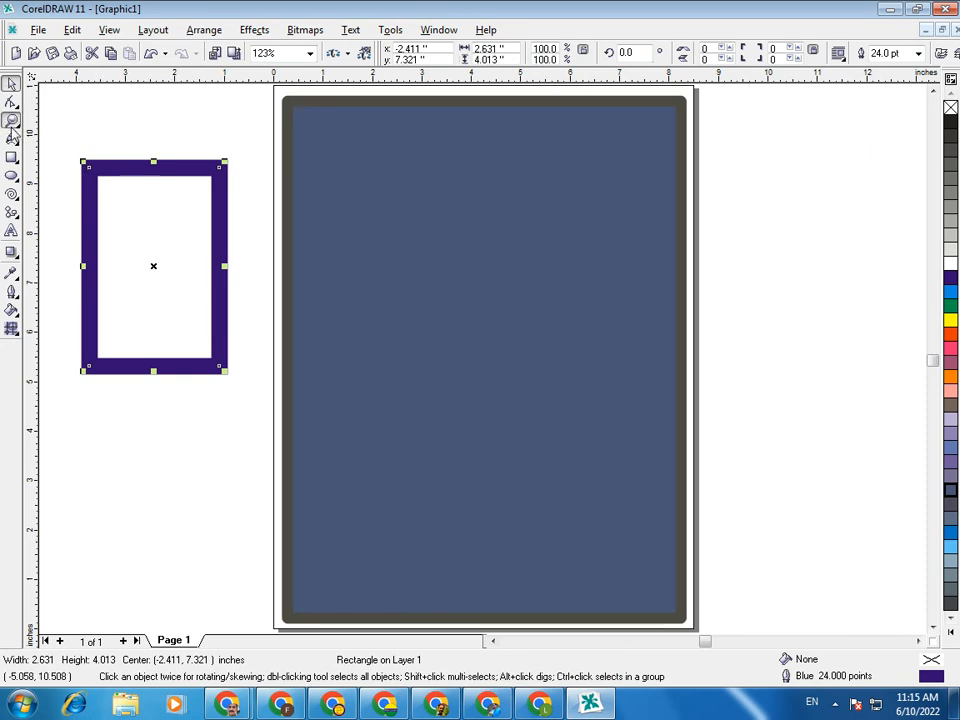
- Move the blue-outlined rectangle about 0.46 inches right and 0.49 inches down, closer to the page
{"action": "left_click", "coordinate": [11, 120]}
{"action": "left_click_drag", "start_coordinate": [60, 137], "coordinate": [240, 246]}
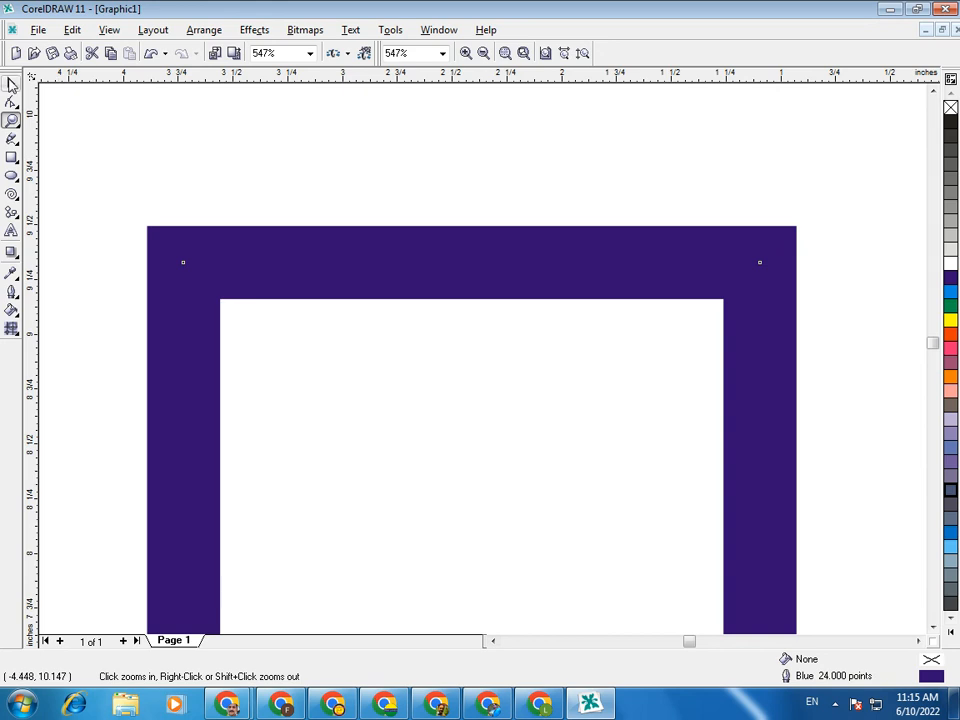
{"action": "key", "text": "space"}
{"action": "left_click", "coordinate": [436, 146]}
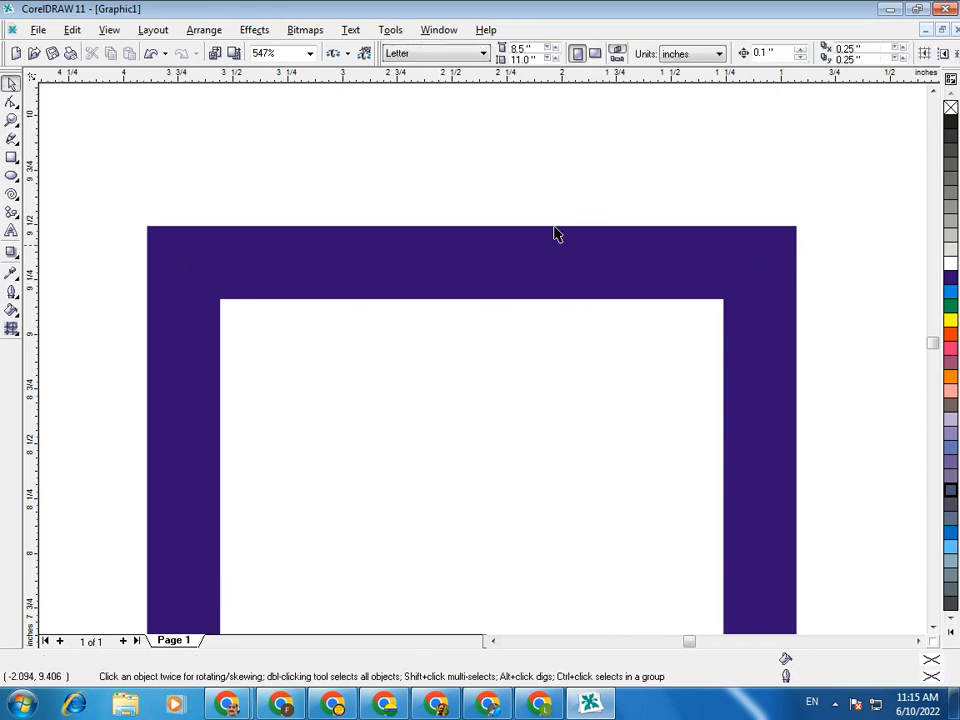
{"action": "left_click", "coordinate": [249, 264]}
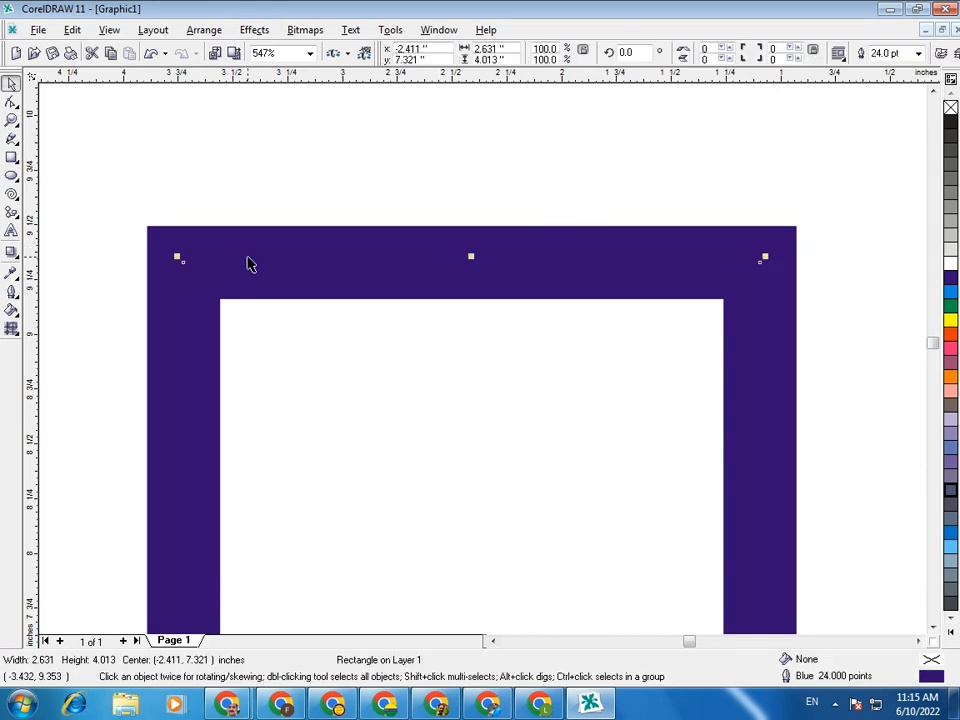
{"action": "left_click", "coordinate": [11, 291]}
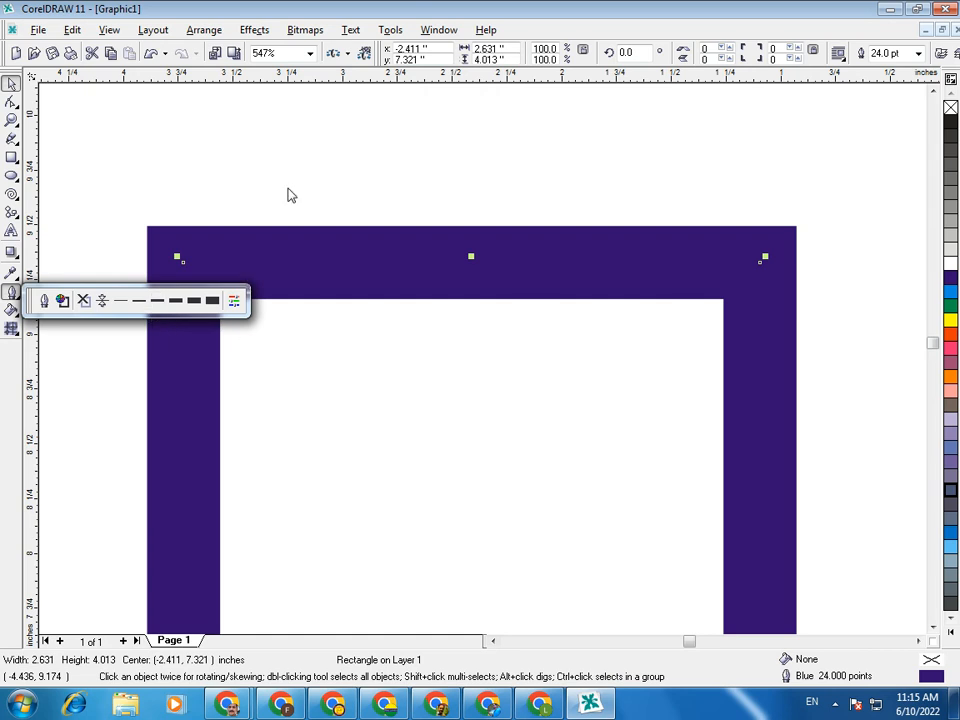
{"action": "key", "text": "shift+F4"}
{"action": "left_click", "coordinate": [553, 294]}
{"action": "left_click_drag", "start_coordinate": [223, 176], "coordinate": [244, 196]}
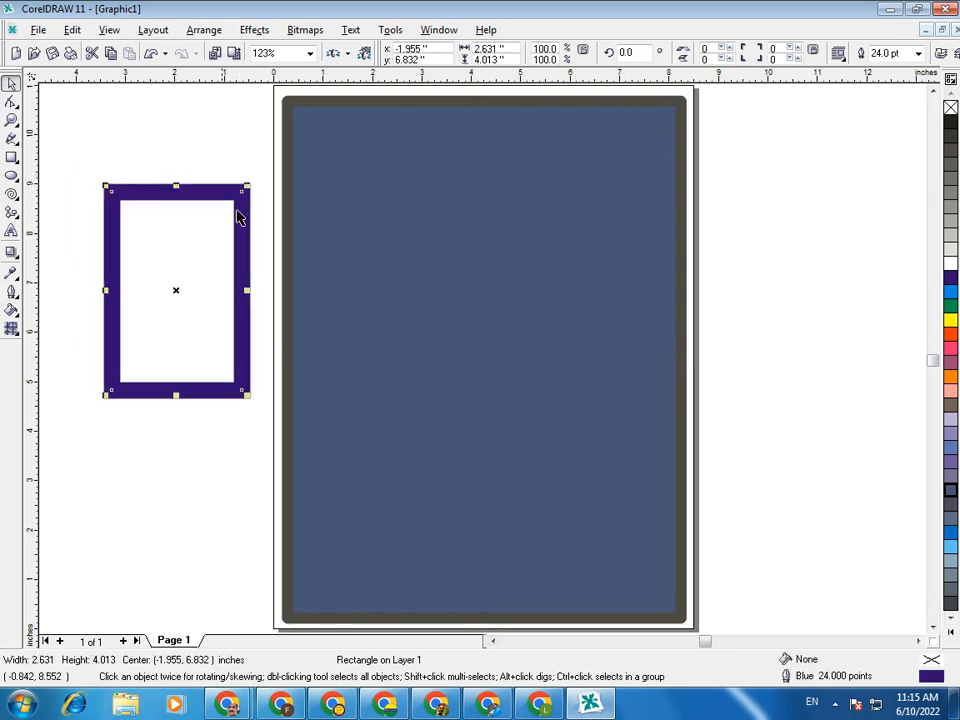
- Duplicate the blue-outlined rectangle and place the copy almost directly over the original
{"action": "key", "text": "z"}
{"action": "left_click_drag", "start_coordinate": [93, 156], "coordinate": [265, 236]}
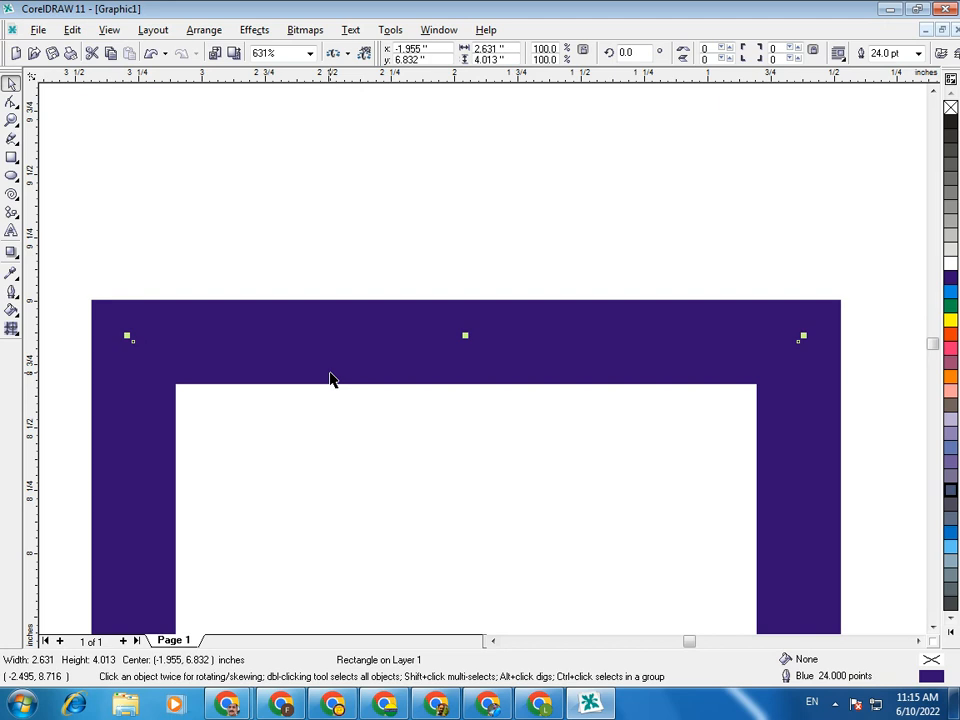
{"action": "key", "text": "ctrl+d"}
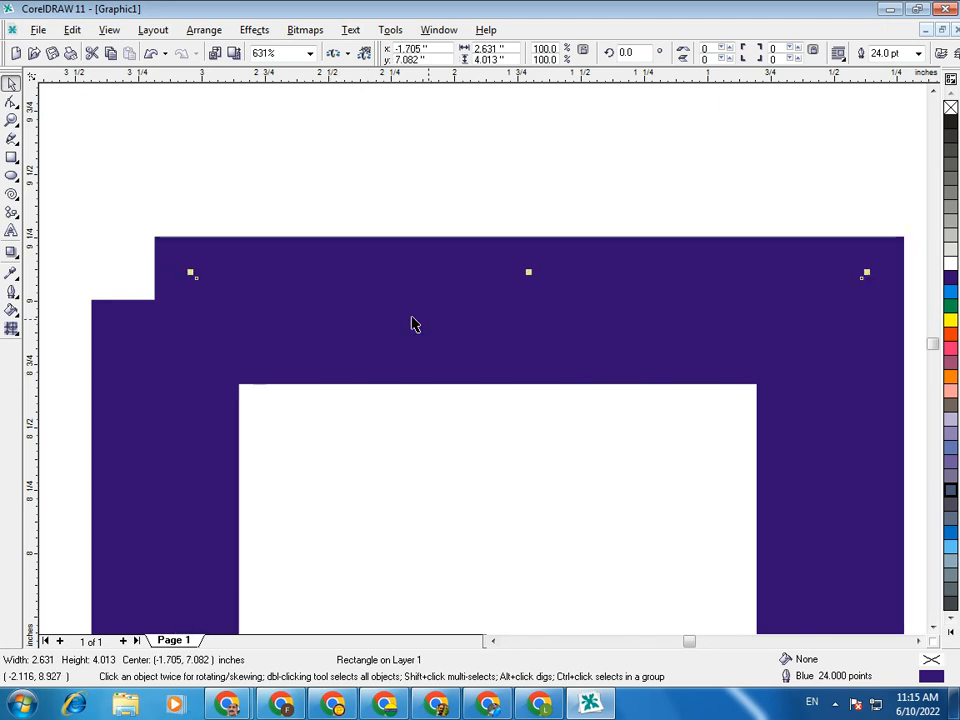
{"action": "left_click_drag", "start_coordinate": [433, 294], "coordinate": [360, 358]}
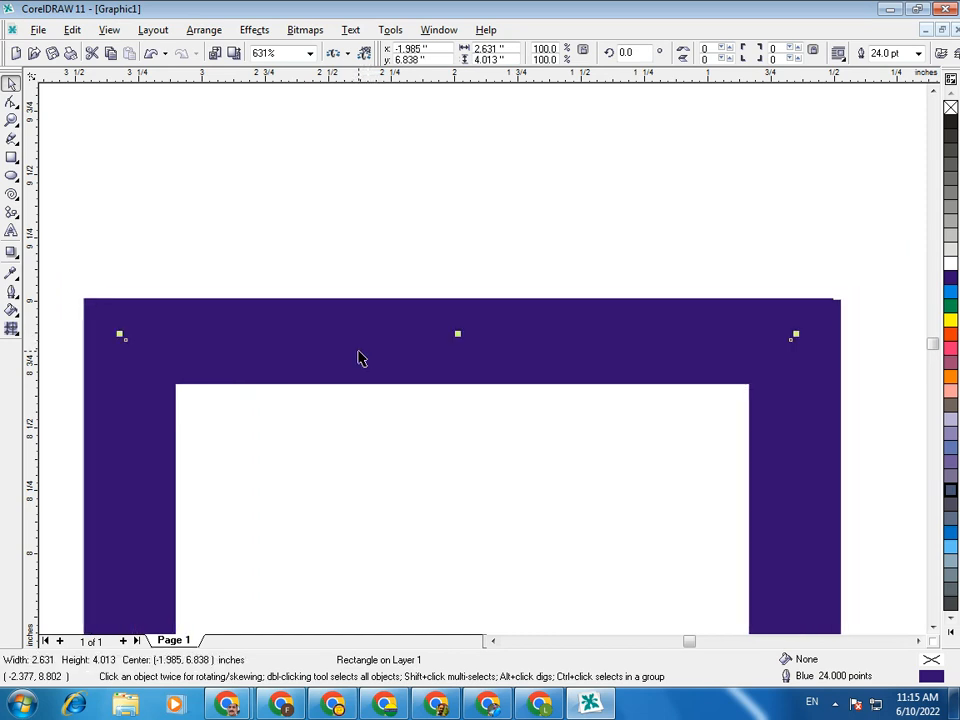
- Give the duplicate rectangle an 8-point Yellow outline
{"action": "left_click", "coordinate": [11, 311]}
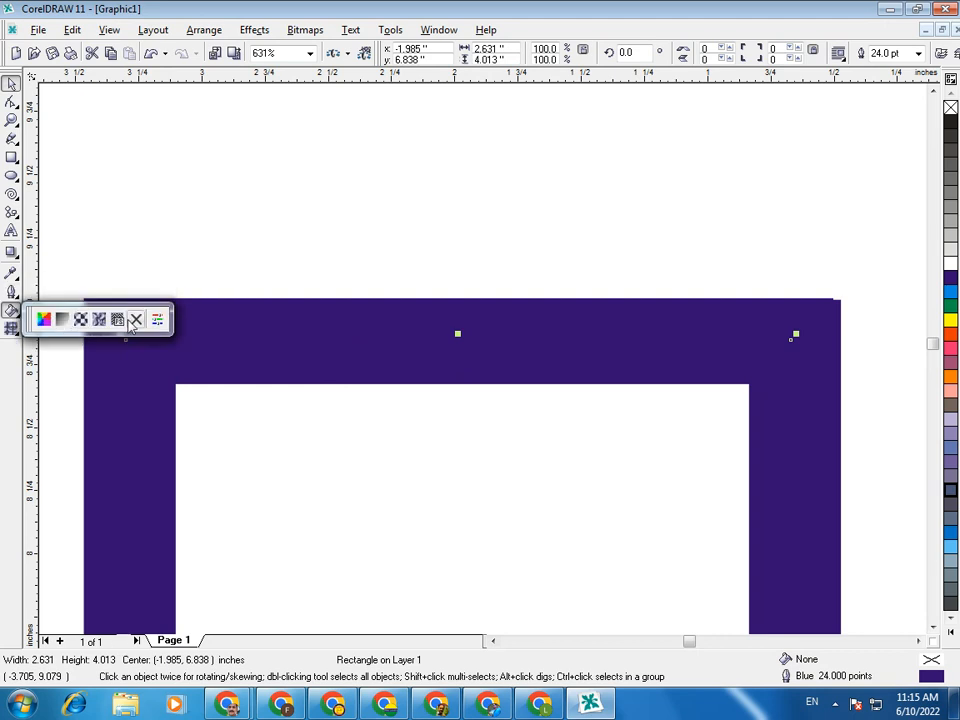
{"action": "left_click", "coordinate": [11, 292]}
{"action": "left_click", "coordinate": [188, 299]}
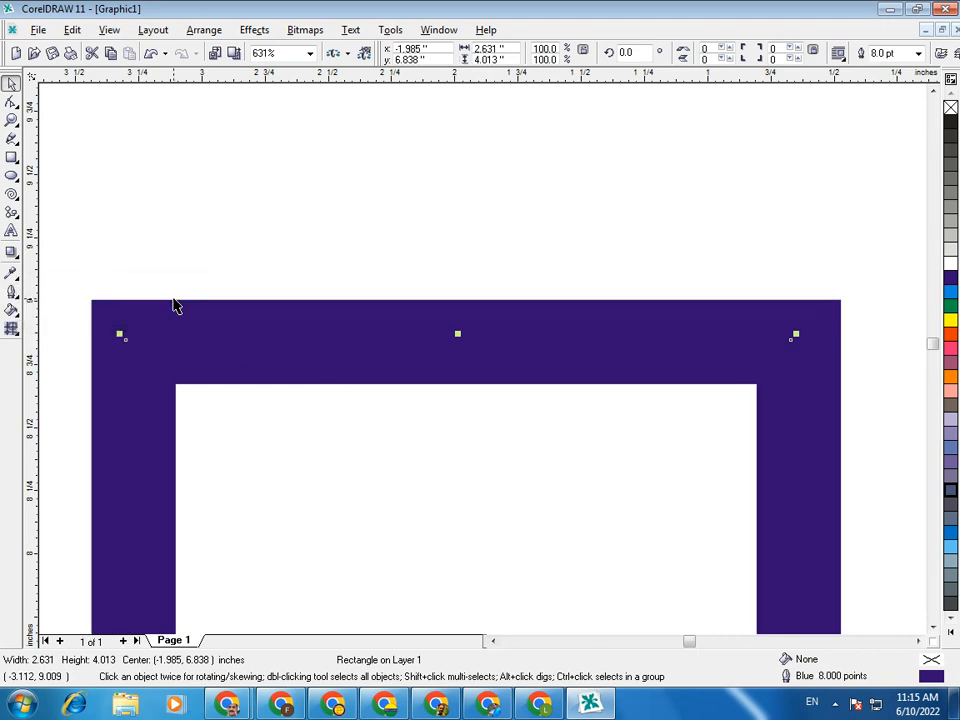
{"action": "left_click", "coordinate": [11, 292]}
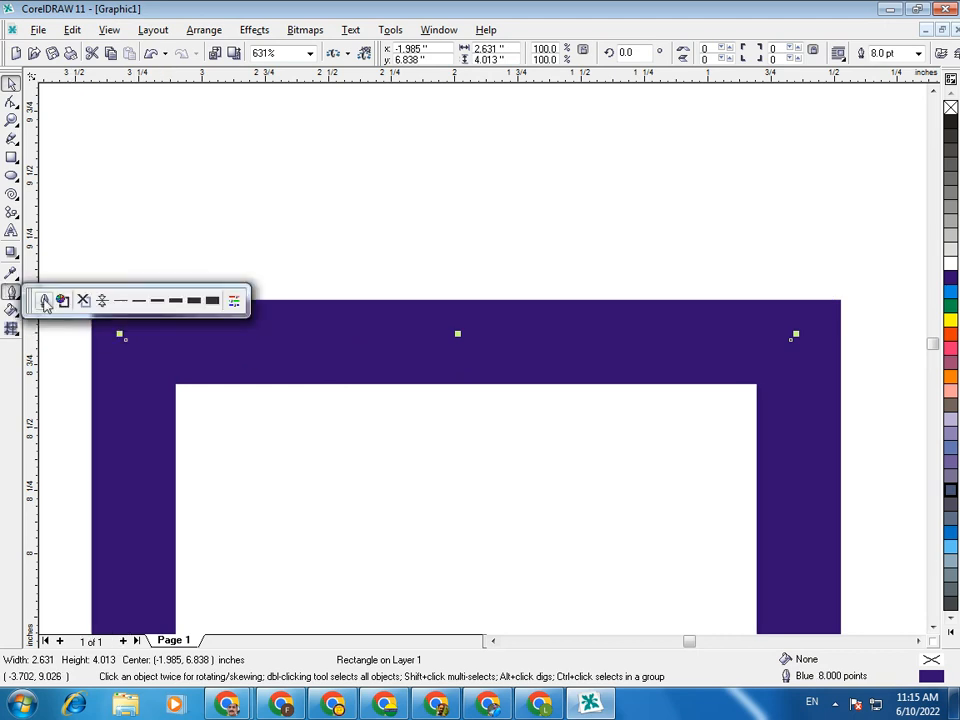
{"action": "left_click", "coordinate": [43, 302]}
{"action": "left_click", "coordinate": [400, 229]}
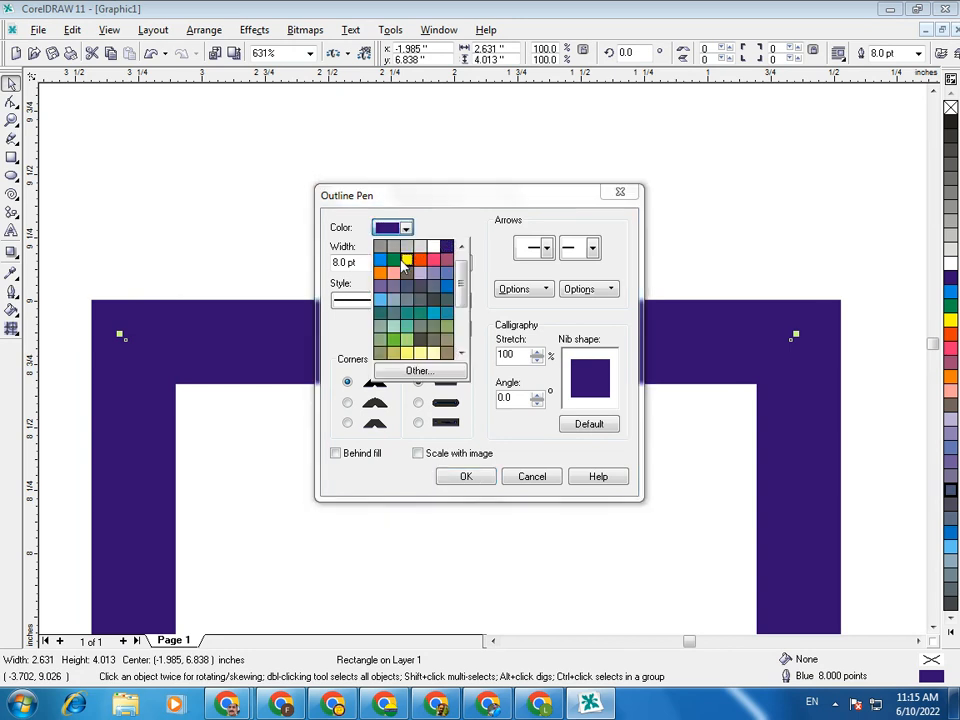
{"action": "left_click", "coordinate": [413, 272]}
{"action": "left_click", "coordinate": [465, 476]}
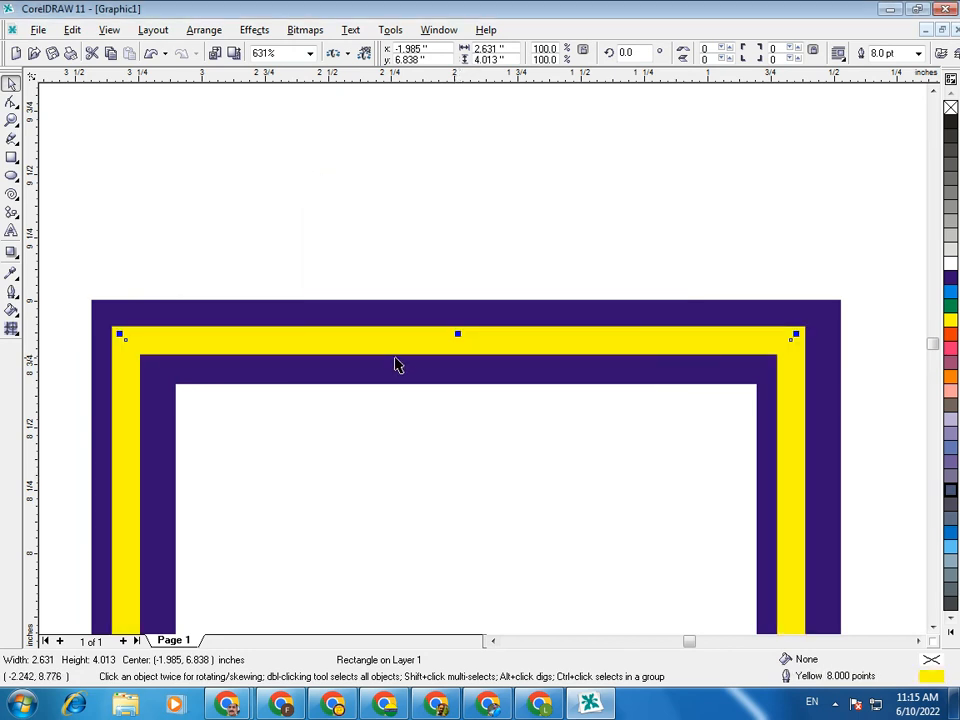
- Align the yellow outline within the thicker blue outline and delete both rectangles beside the page
{"action": "mouse_move", "coordinate": [377, 354]}
{"action": "left_mouse_down"}
{"action": "mouse_move", "coordinate": [384, 350]}
{"action": "mouse_move", "coordinate": [375, 362]}
{"action": "left_mouse_up"}
{"action": "left_click", "coordinate": [356, 258]}
{"action": "left_click", "coordinate": [399, 342]}
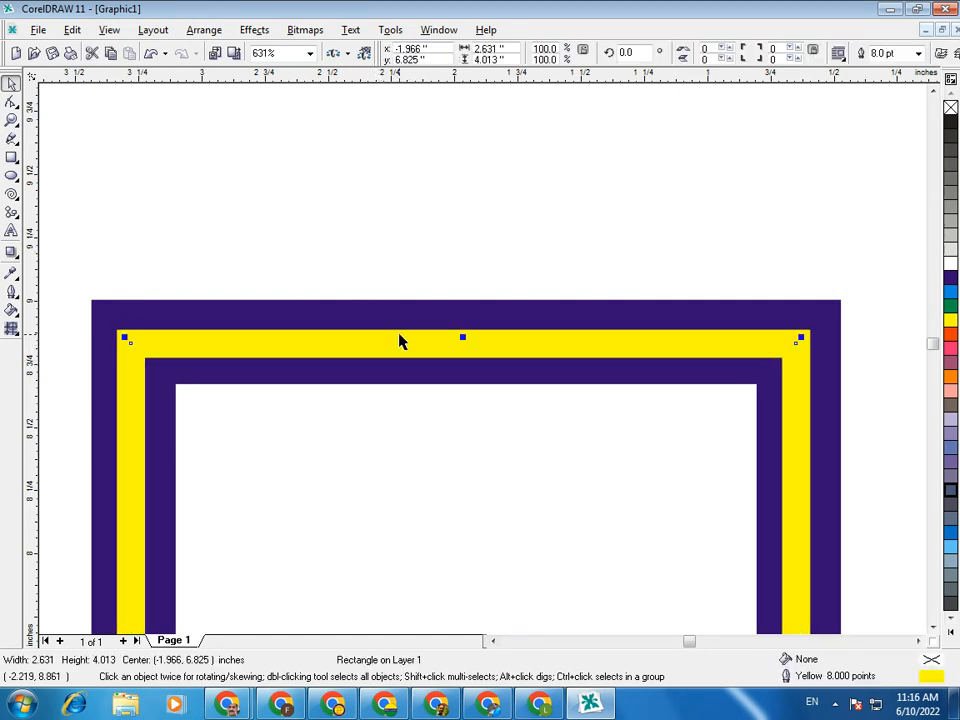
{"action": "key", "text": "Delete"}
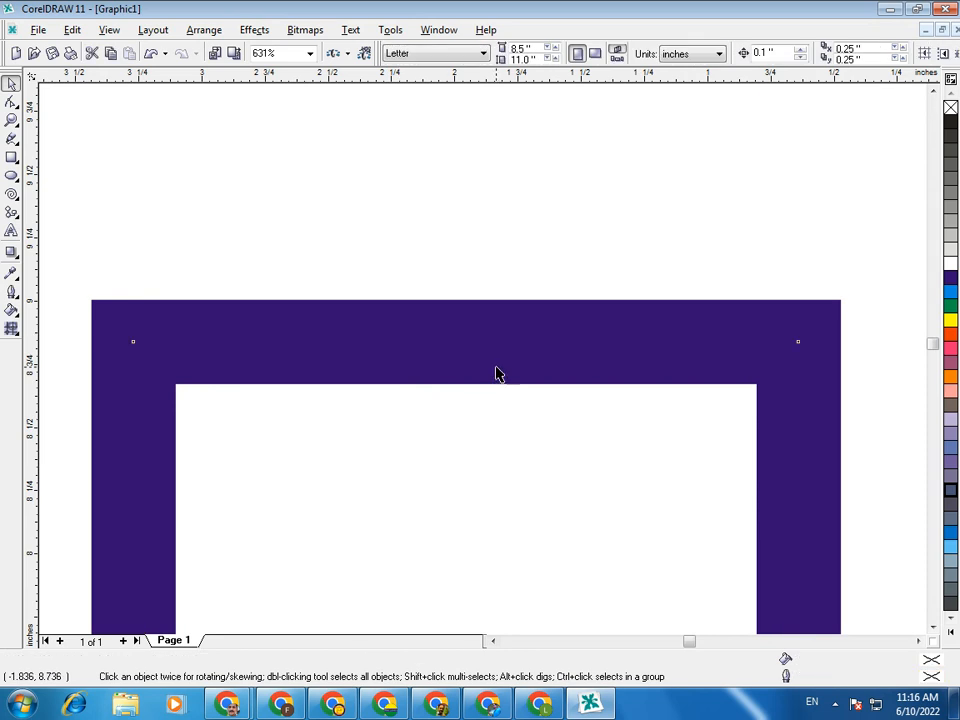
{"action": "key", "text": "shift+F4"}
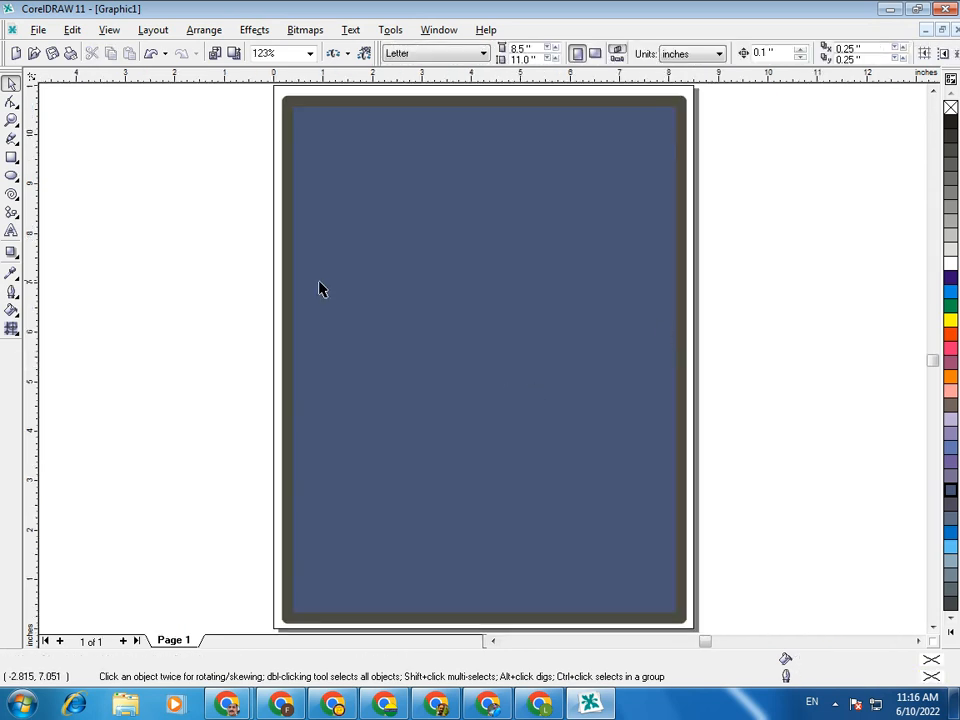
- Draw a rectangle about 3.24 by 6.17 inches beside the page's left edge and give it a 24-point outline
{"action": "left_click", "coordinate": [12, 157]}
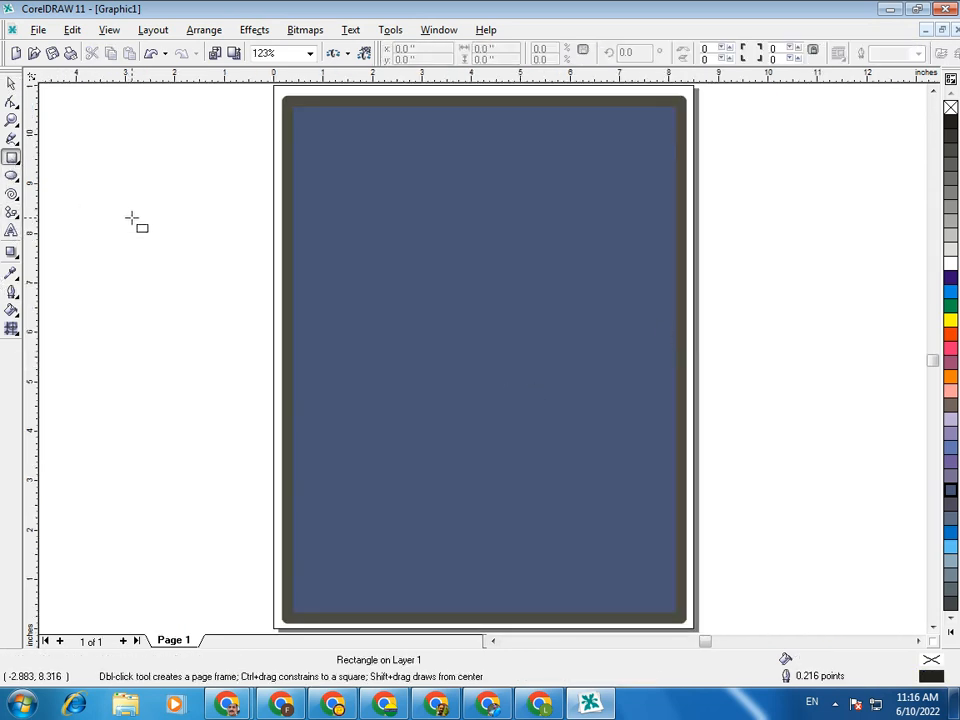
{"action": "left_click_drag", "start_coordinate": [100, 205], "coordinate": [261, 510]}
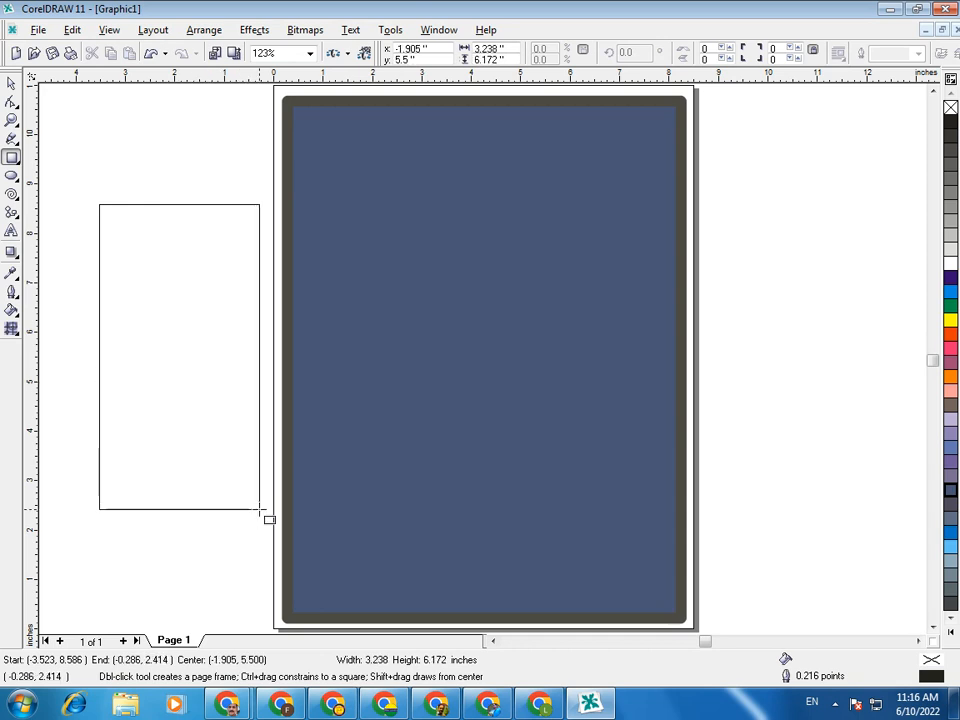
{"action": "left_click", "coordinate": [10, 83]}
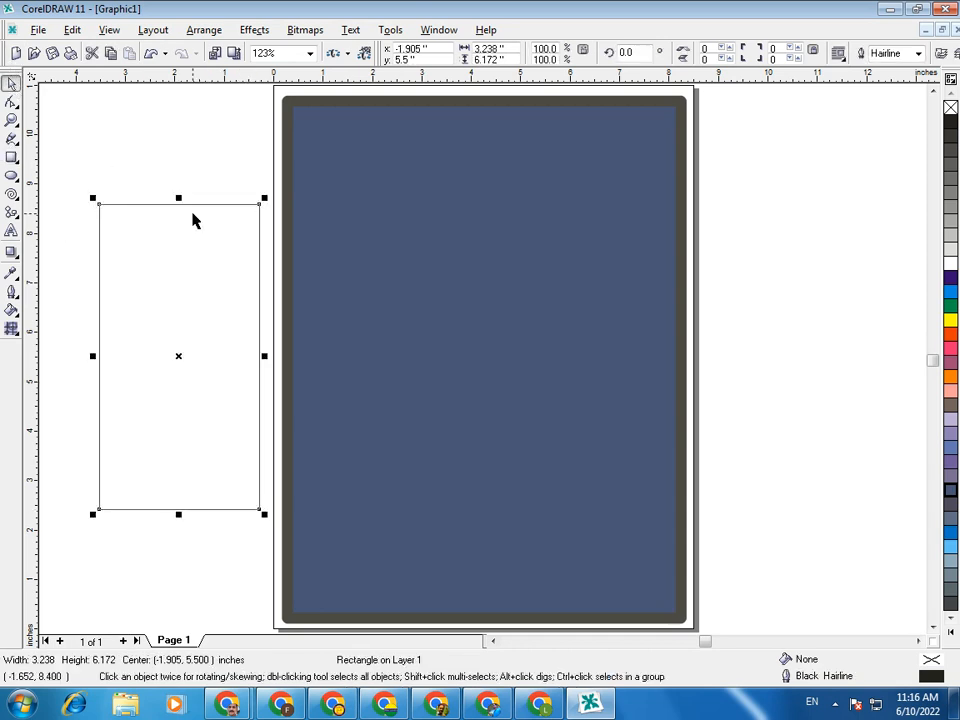
{"action": "left_click", "coordinate": [11, 292]}
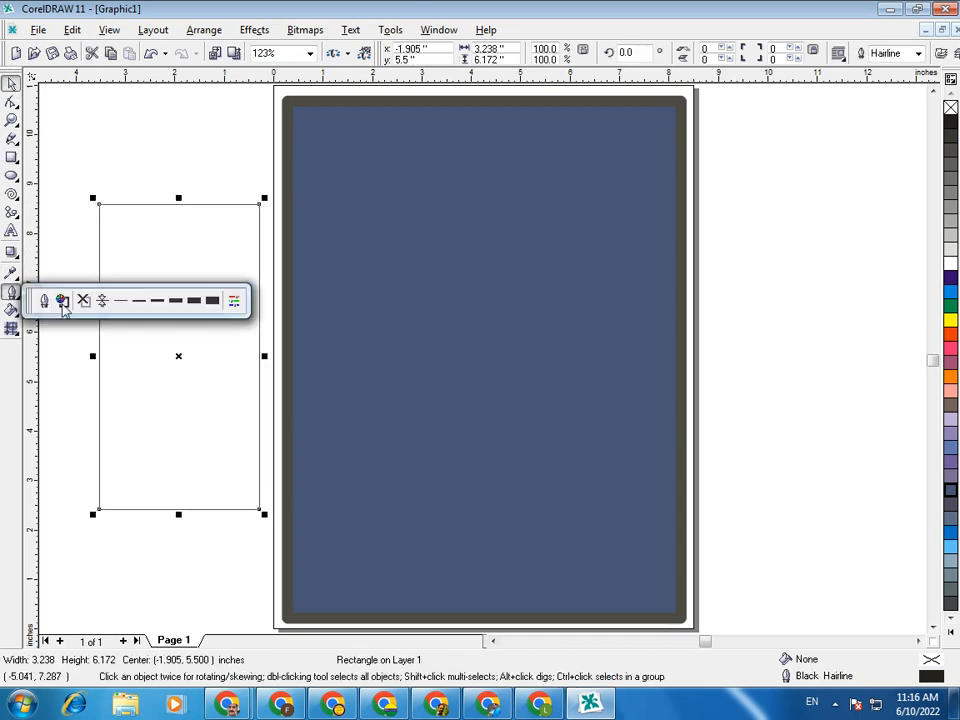
{"action": "left_click", "coordinate": [207, 300]}
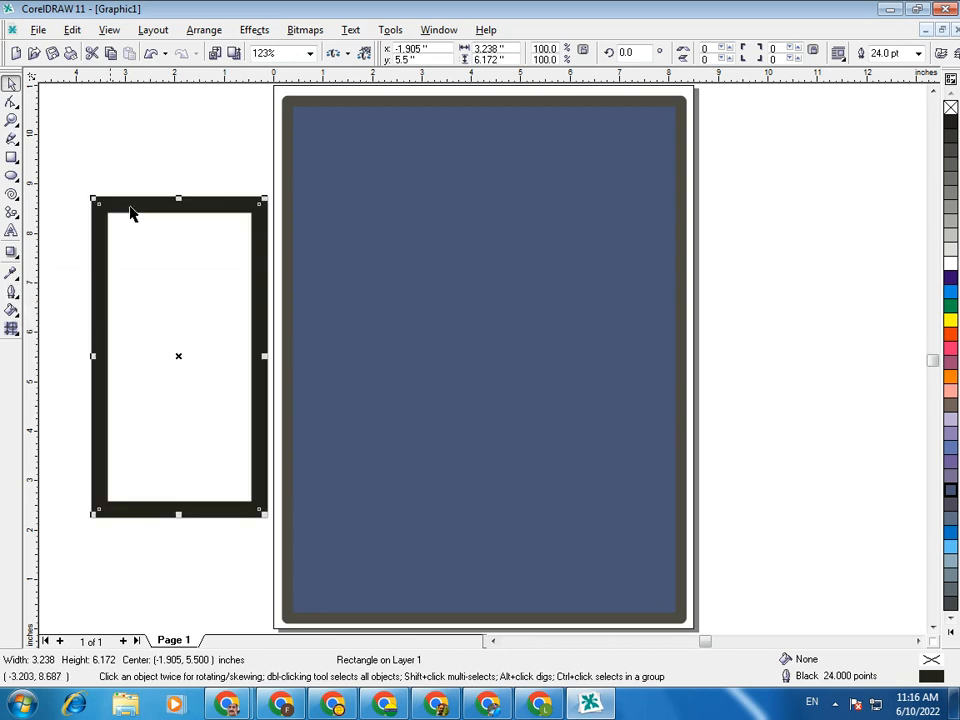
- Duplicate the black-outlined rectangle and set the copy's outline color to Yellow
{"action": "key", "text": "z"}
{"action": "left_click_drag", "start_coordinate": [58, 173], "coordinate": [284, 256]}
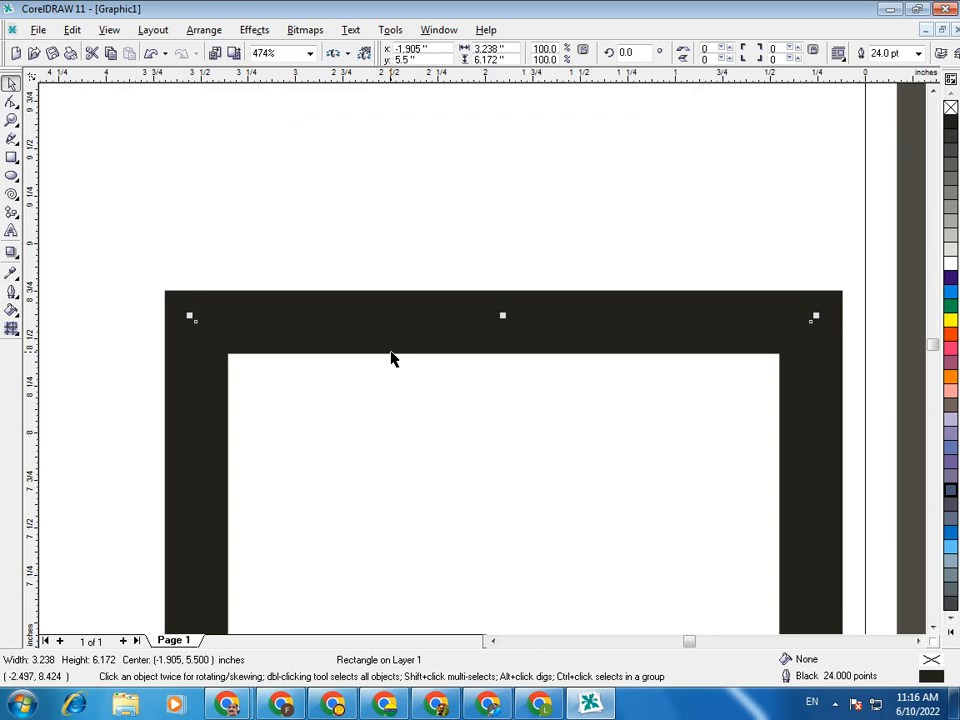
{"action": "key", "text": "ctrl+d"}
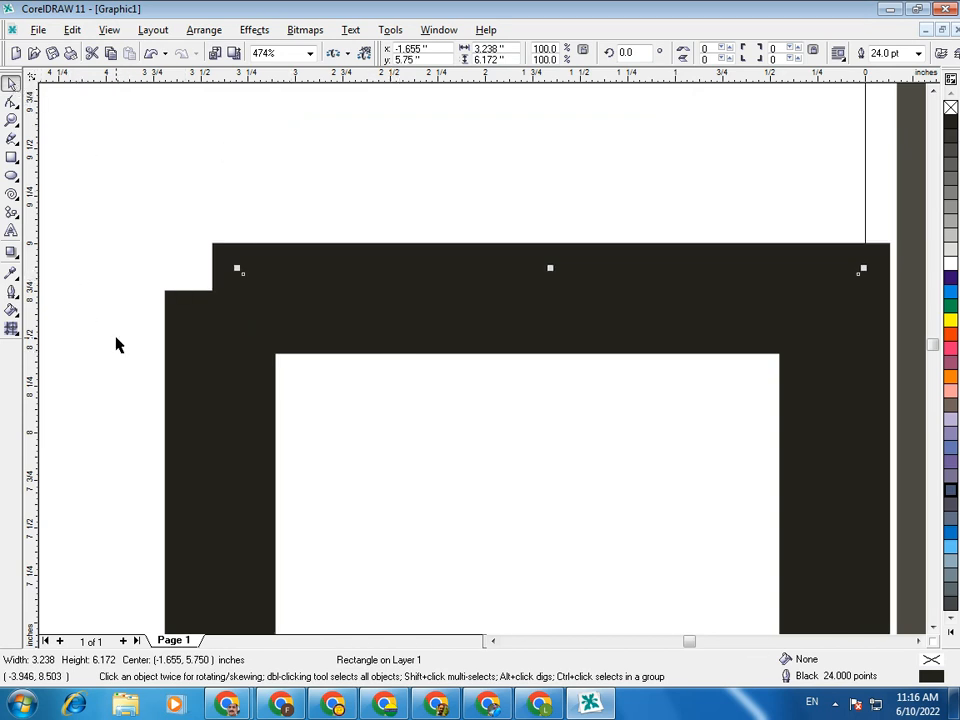
{"action": "left_click", "coordinate": [9, 292]}
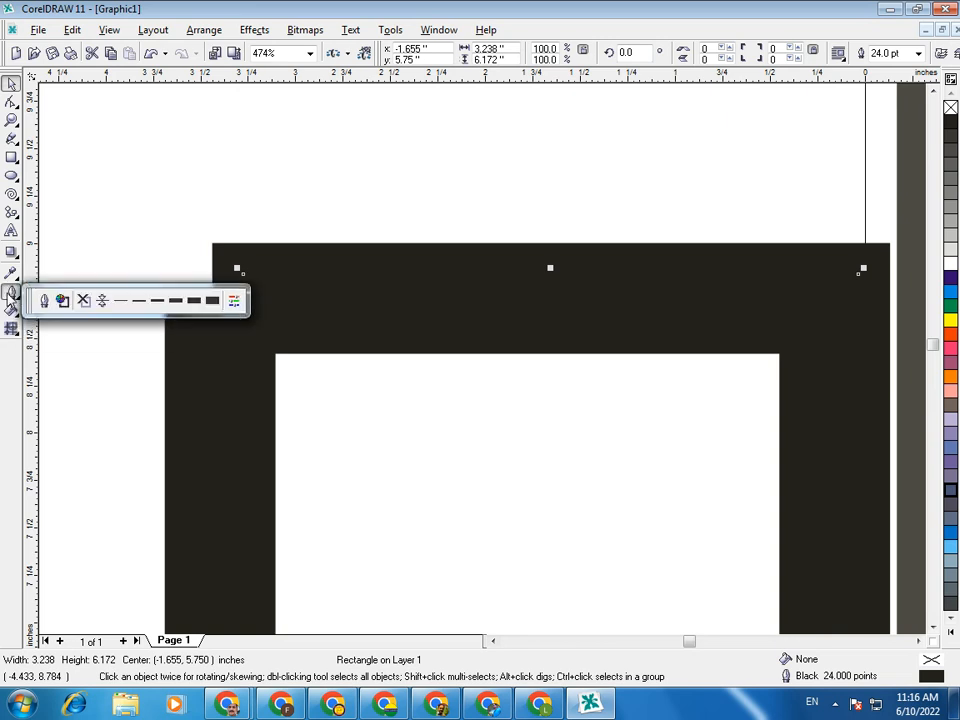
{"action": "left_click", "coordinate": [43, 300]}
{"action": "left_click", "coordinate": [405, 228]}
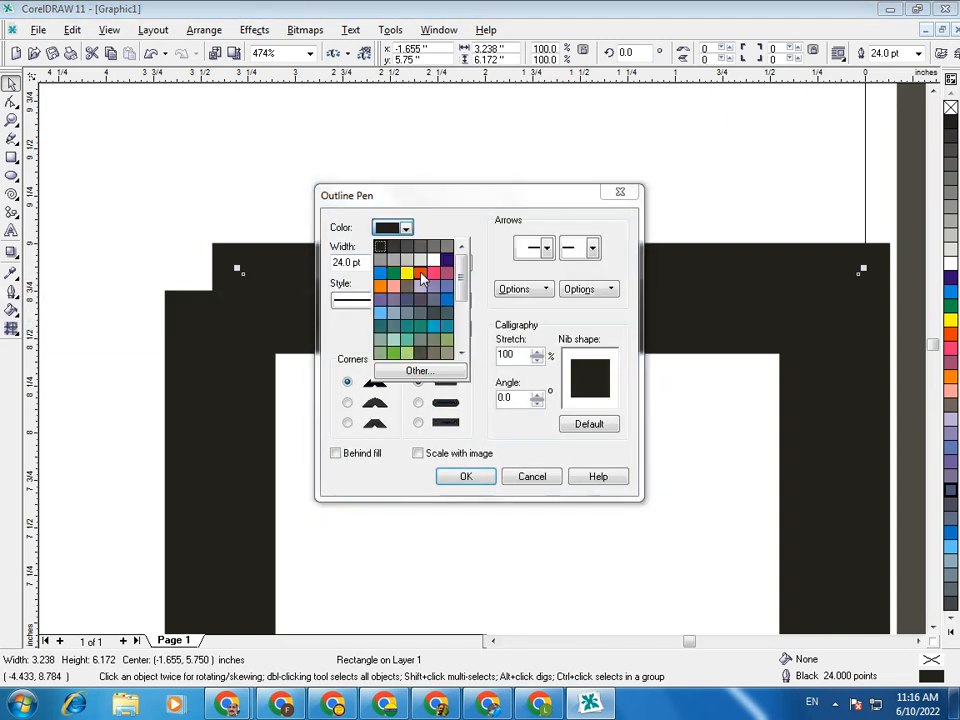
{"action": "left_click", "coordinate": [405, 274]}
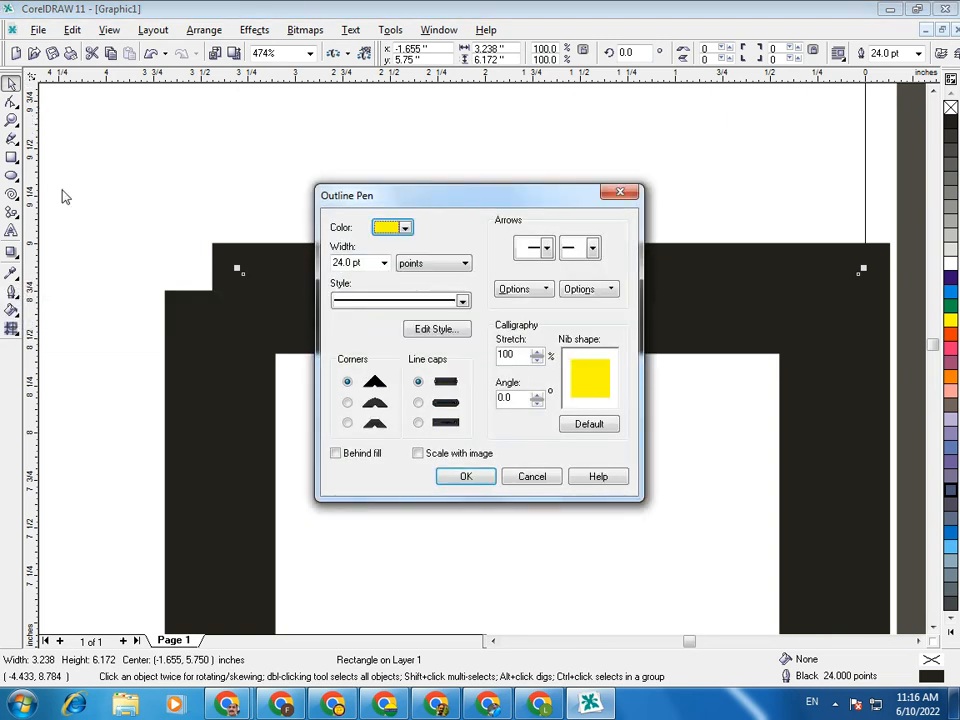
{"action": "left_click", "coordinate": [466, 477]}
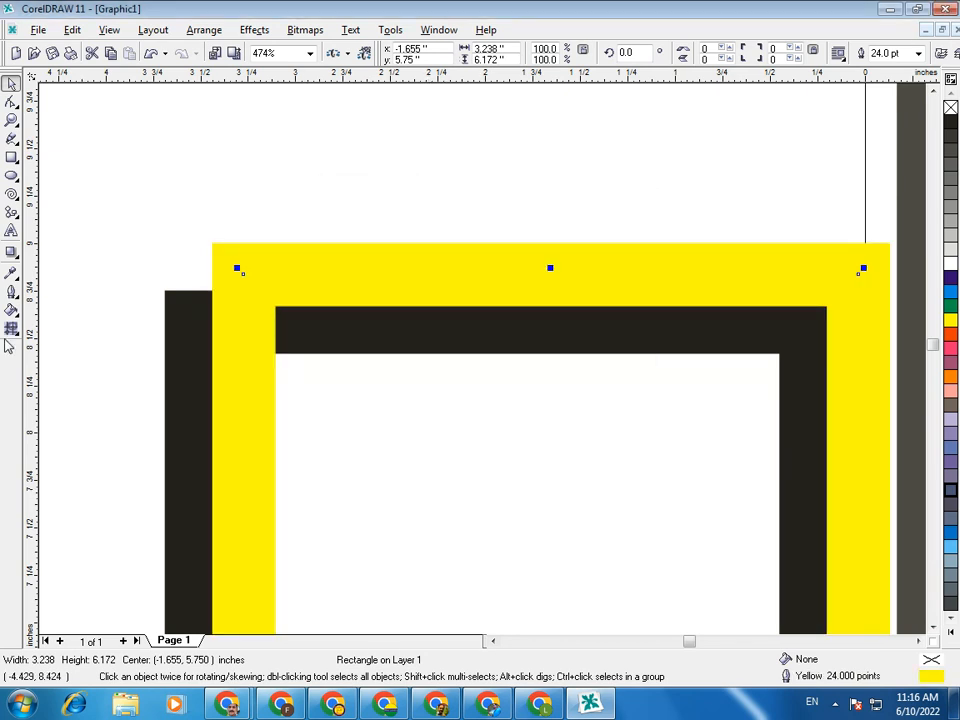
- Set the yellow rectangle's outline width to 8 points and center it over the thicker black outline
{"action": "left_click", "coordinate": [11, 293]}
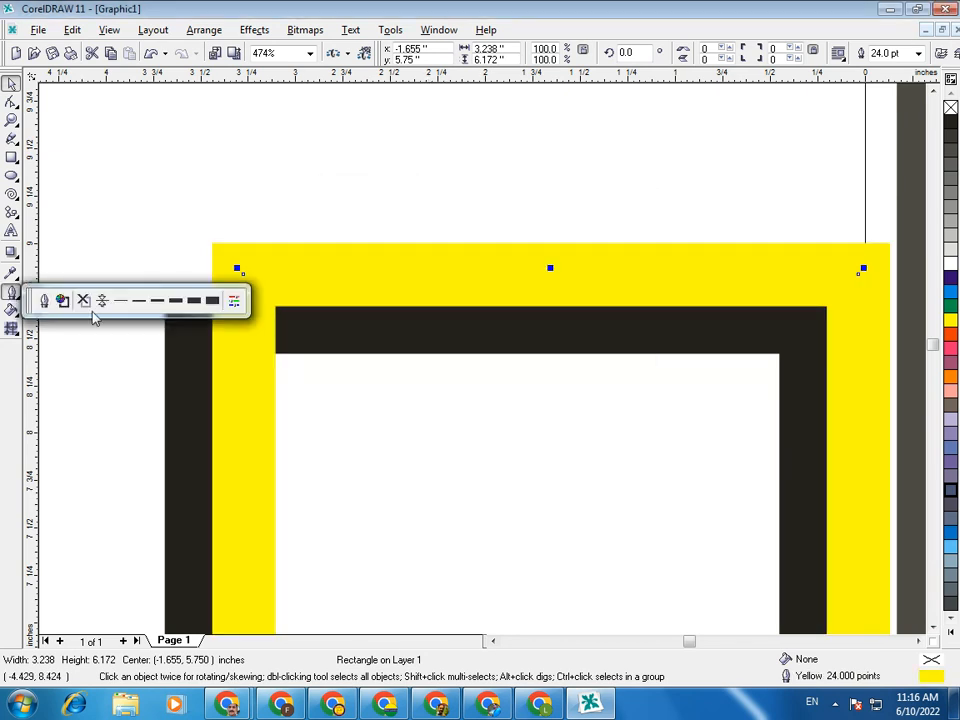
{"action": "left_click", "coordinate": [176, 302]}
{"action": "left_click_drag", "start_coordinate": [414, 287], "coordinate": [369, 331]}
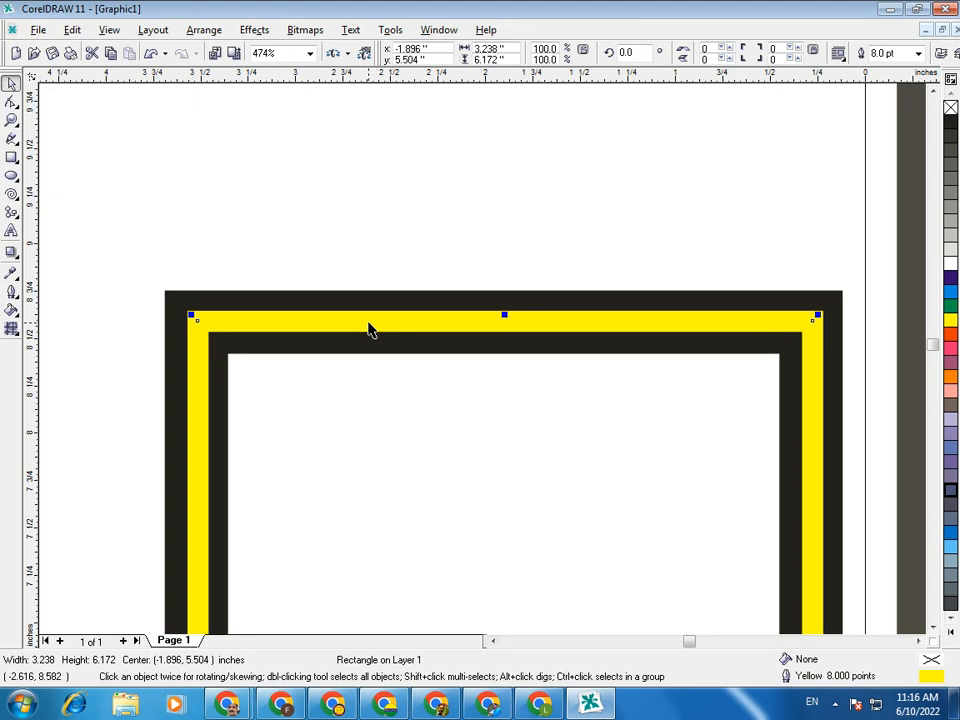
- Give the yellow rectangle's outline a dotted line style with rounded corners and rounded line caps
{"action": "key", "text": "F4"}
{"action": "key", "text": "z"}
{"action": "left_click_drag", "start_coordinate": [73, 171], "coordinate": [330, 279]}
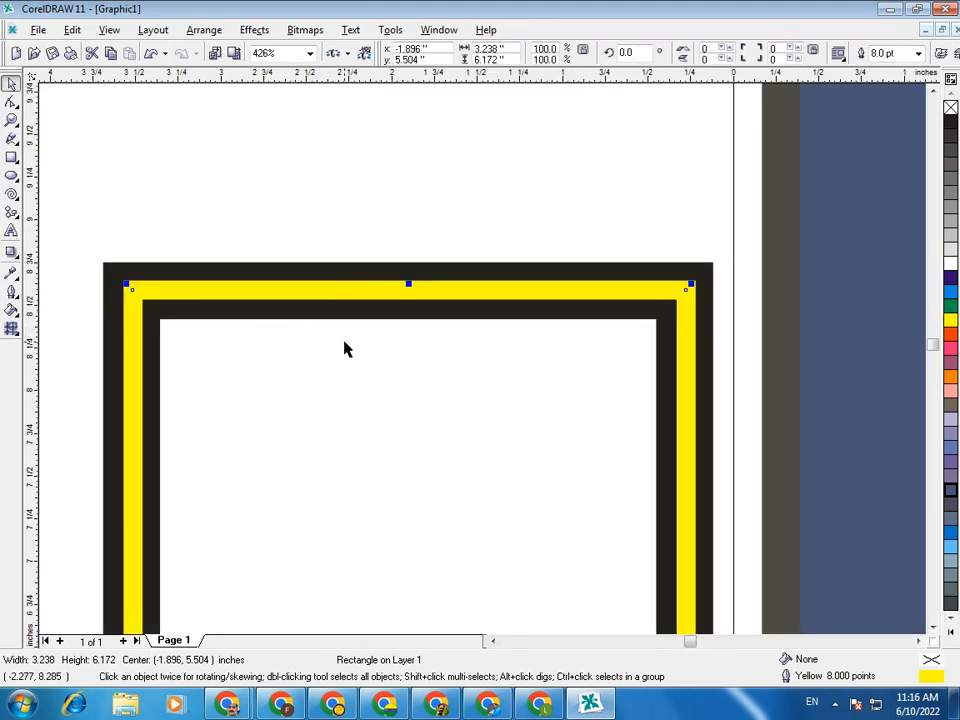
{"action": "left_click", "coordinate": [12, 292]}
{"action": "left_click", "coordinate": [44, 300]}
{"action": "left_click", "coordinate": [400, 301]}
{"action": "left_click", "coordinate": [392, 357]}
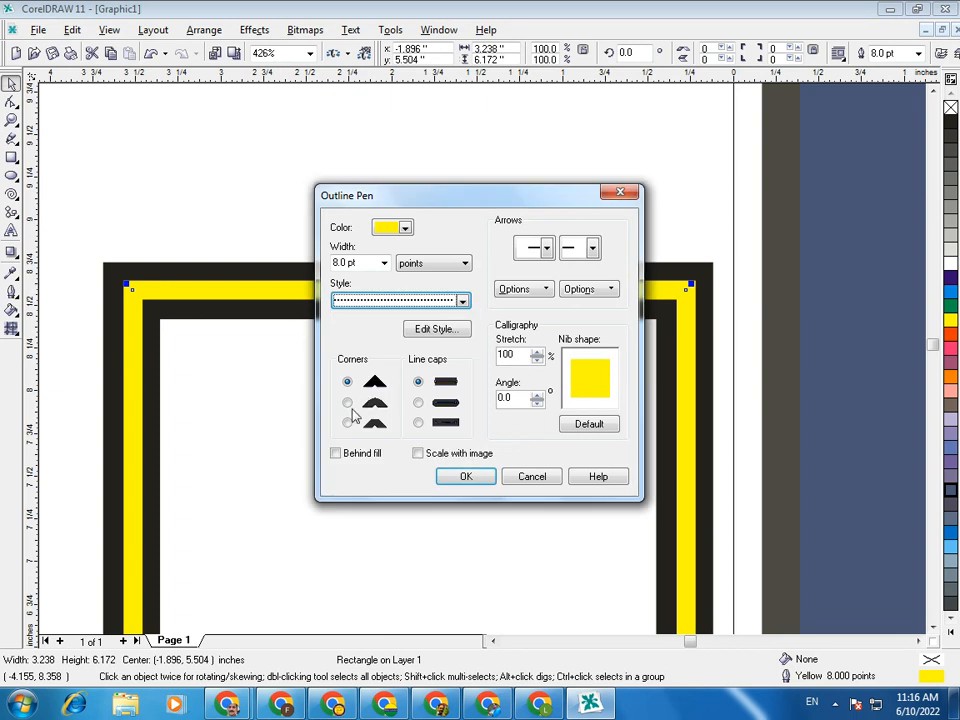
{"action": "left_click", "coordinate": [347, 402]}
{"action": "left_click", "coordinate": [418, 402]}
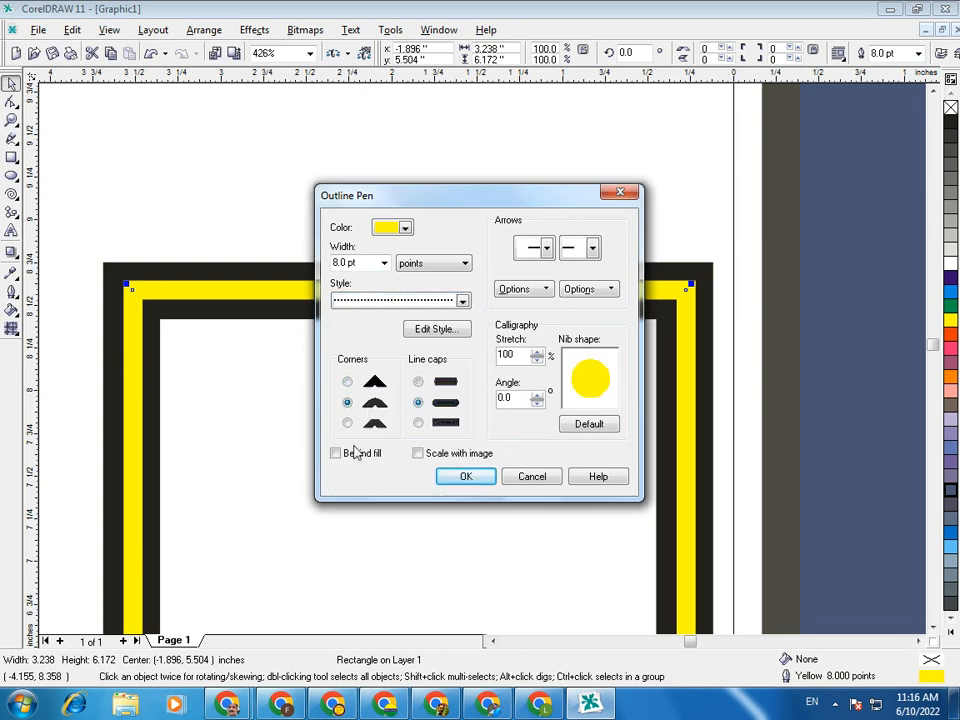
{"action": "left_click", "coordinate": [466, 476]}
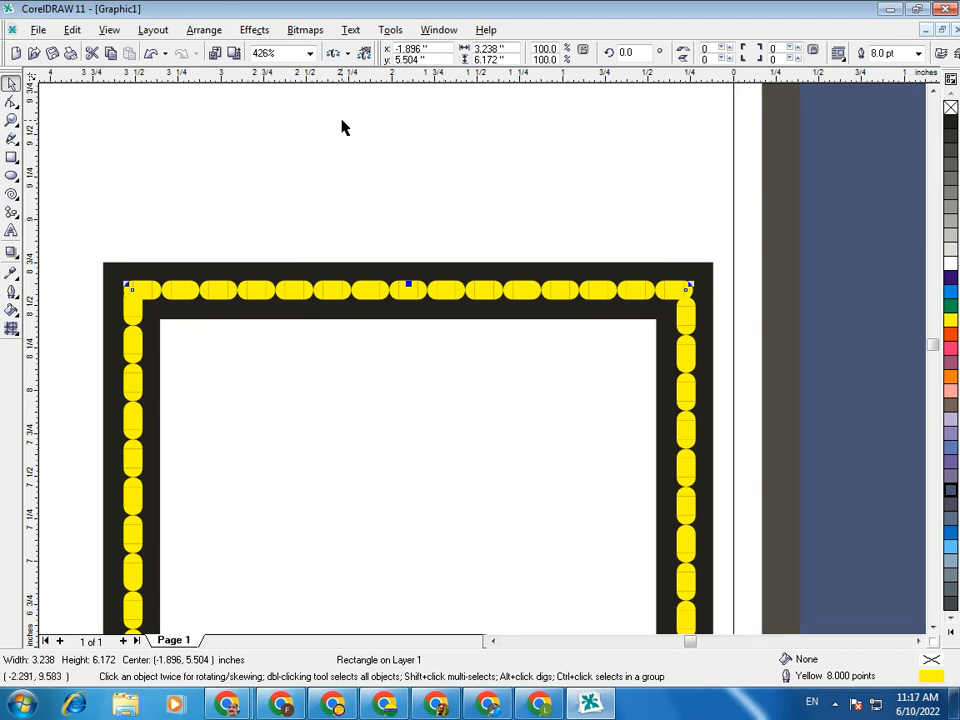
{"action": "left_click", "coordinate": [315, 213]}
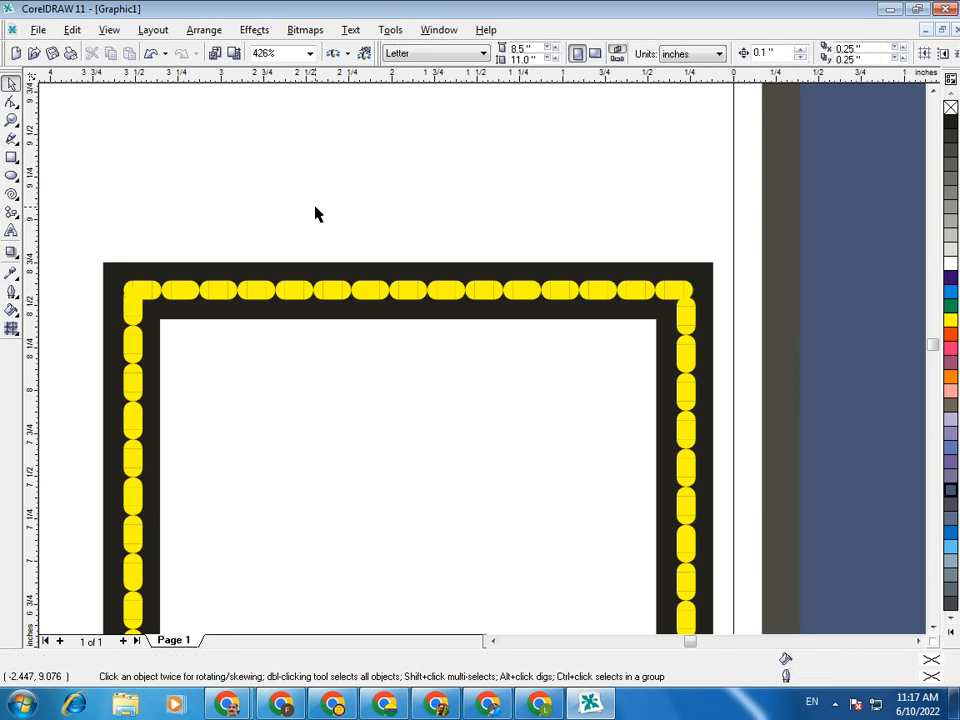
- Move the large navy blue rectangle off the page, past its right edge
{"action": "key", "text": "F4"}
{"action": "left_click", "coordinate": [387, 227]}
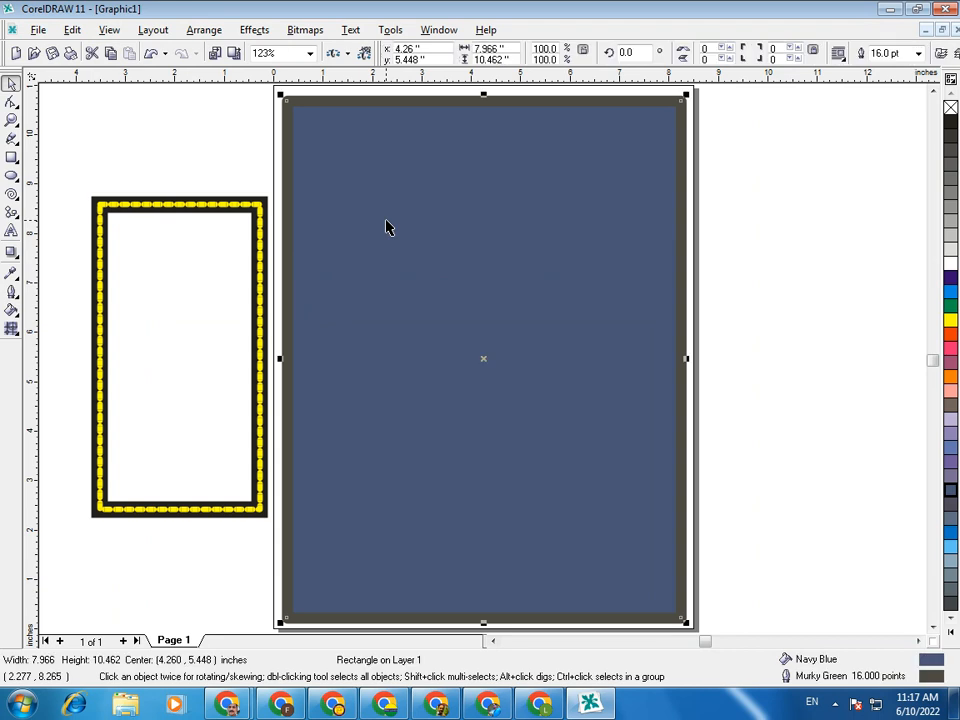
{"action": "left_click_drag", "start_coordinate": [369, 280], "coordinate": [808, 285]}
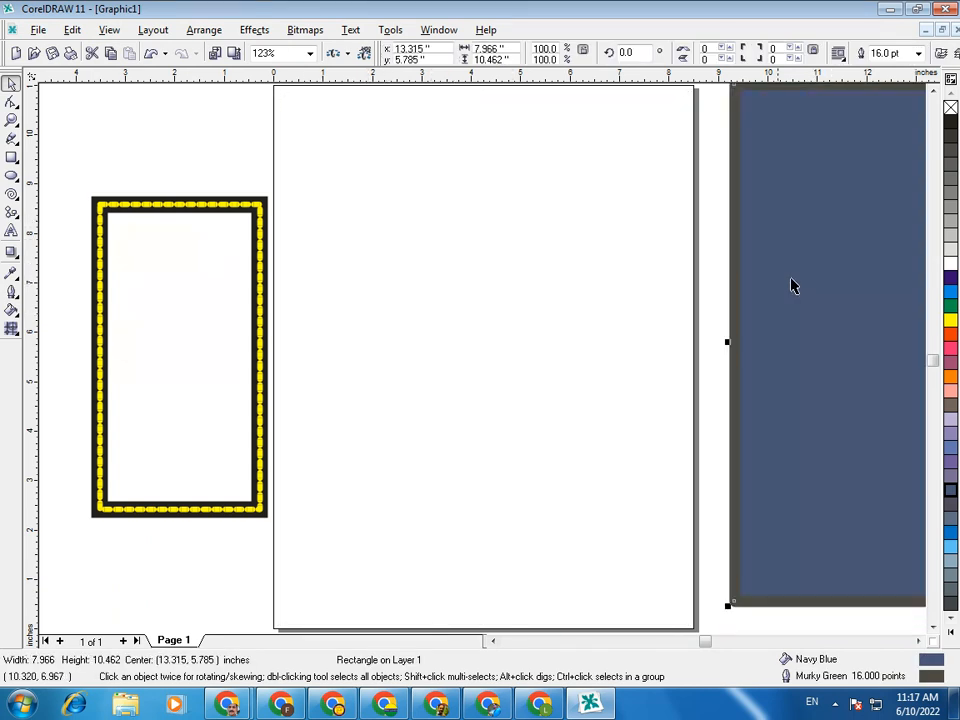
- Draw a rectangle about 6.75 by 7.23 inches on the page and give it a 24-point outline
{"action": "left_click", "coordinate": [11, 157]}
{"action": "left_click_drag", "start_coordinate": [315, 147], "coordinate": [639, 495]}
{"action": "left_click", "coordinate": [10, 85]}
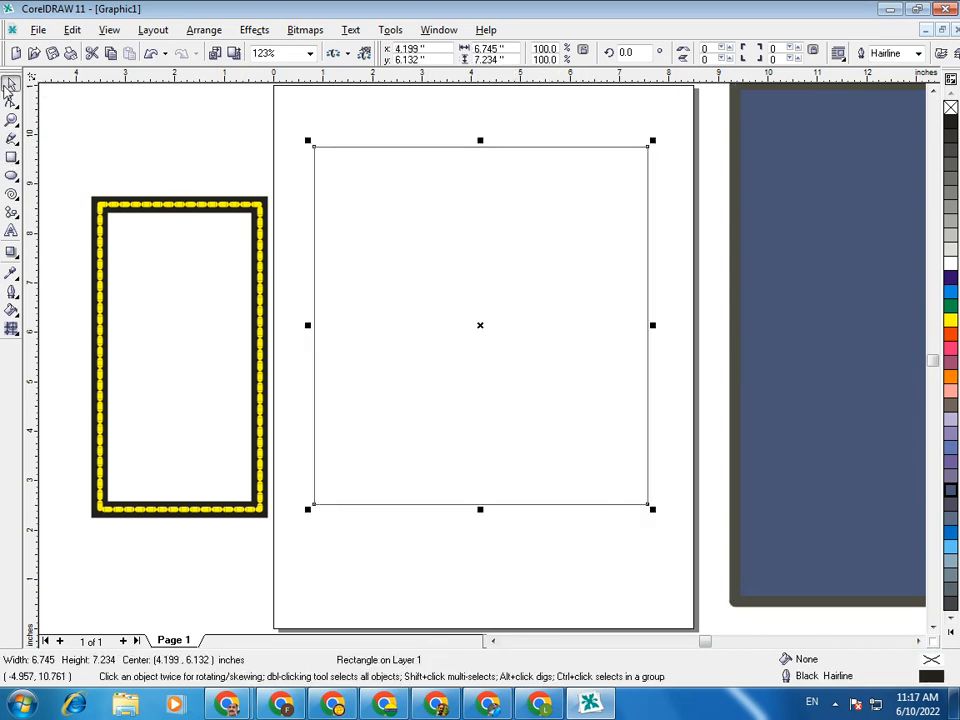
{"action": "left_click", "coordinate": [11, 291]}
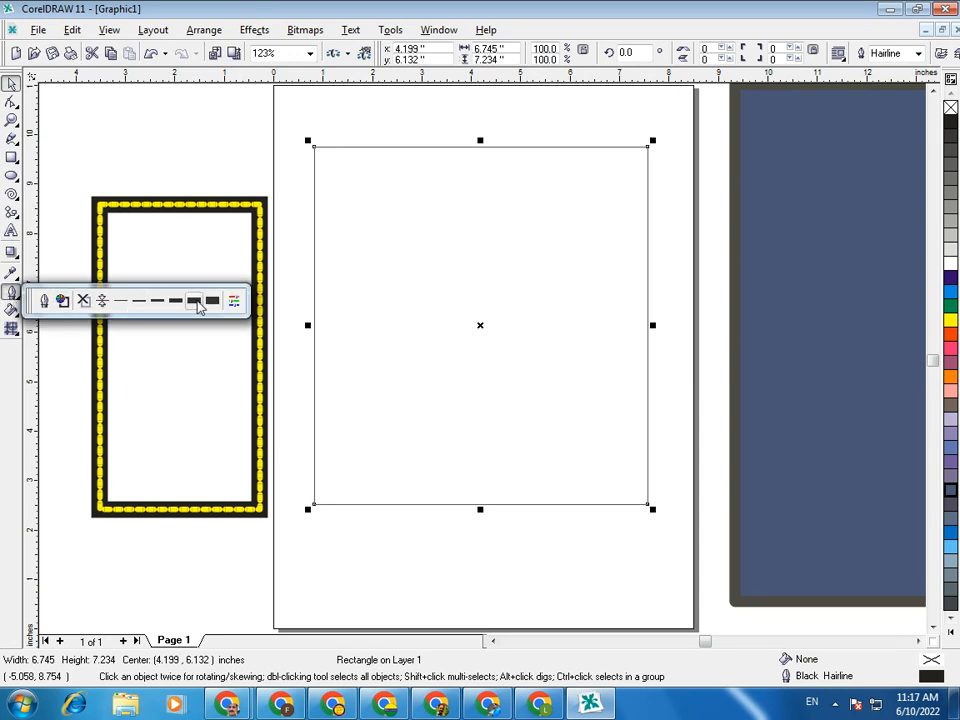
{"action": "left_click", "coordinate": [212, 302]}
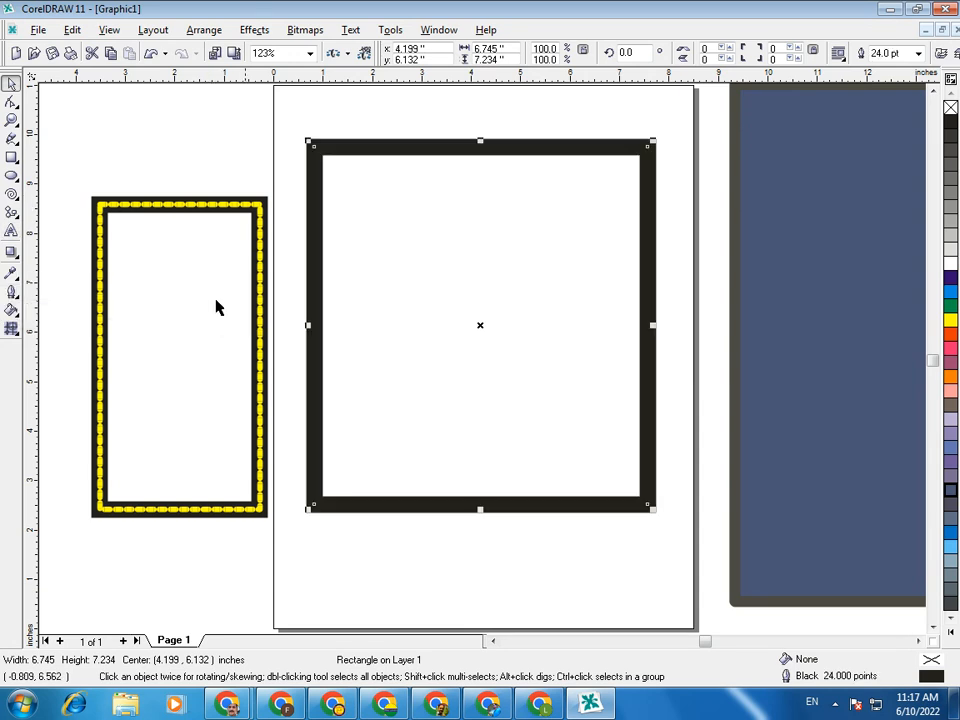
- Add the artistic text "The Smart School" above the black frame and set its font to Book Antiqua
{"action": "key", "text": "z"}
{"action": "left_click_drag", "start_coordinate": [281, 122], "coordinate": [677, 192]}
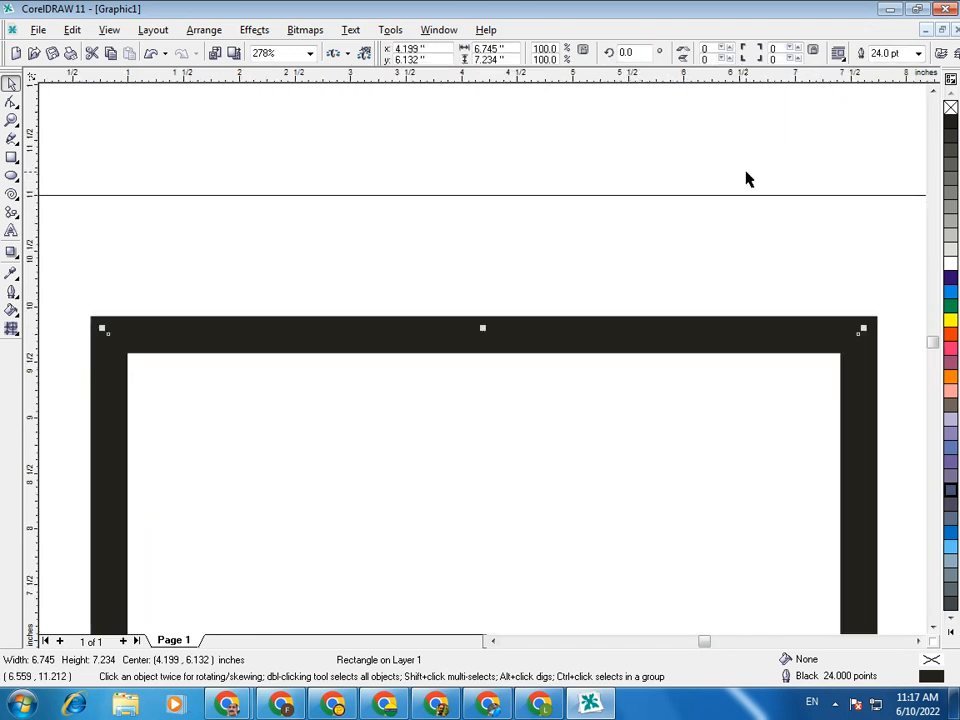
{"action": "left_click", "coordinate": [10, 236]}
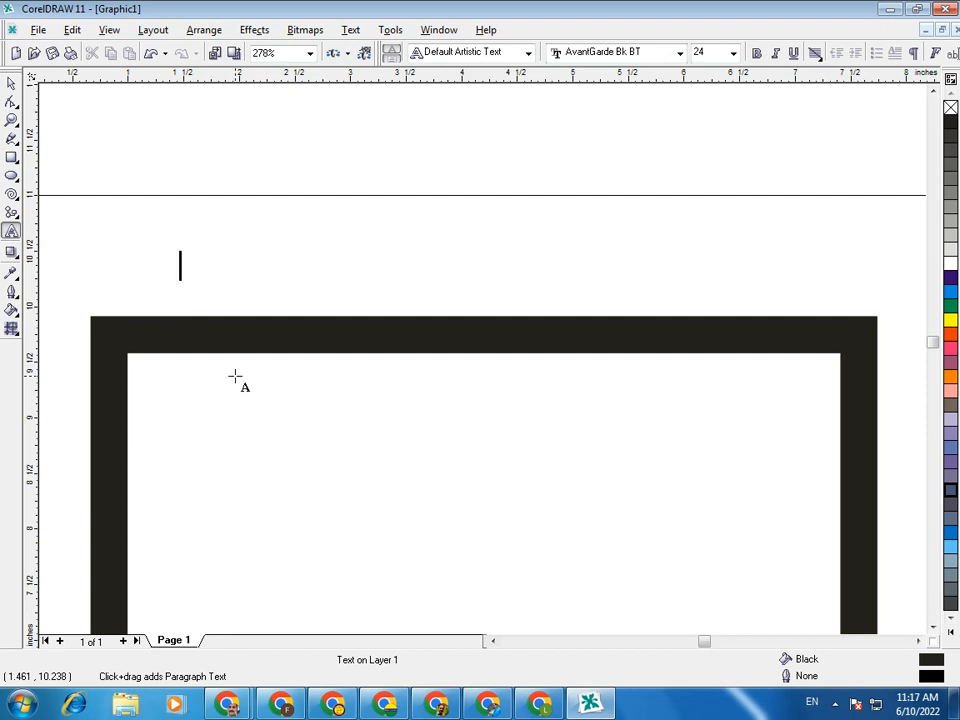
{"action": "type", "text": "The S"}
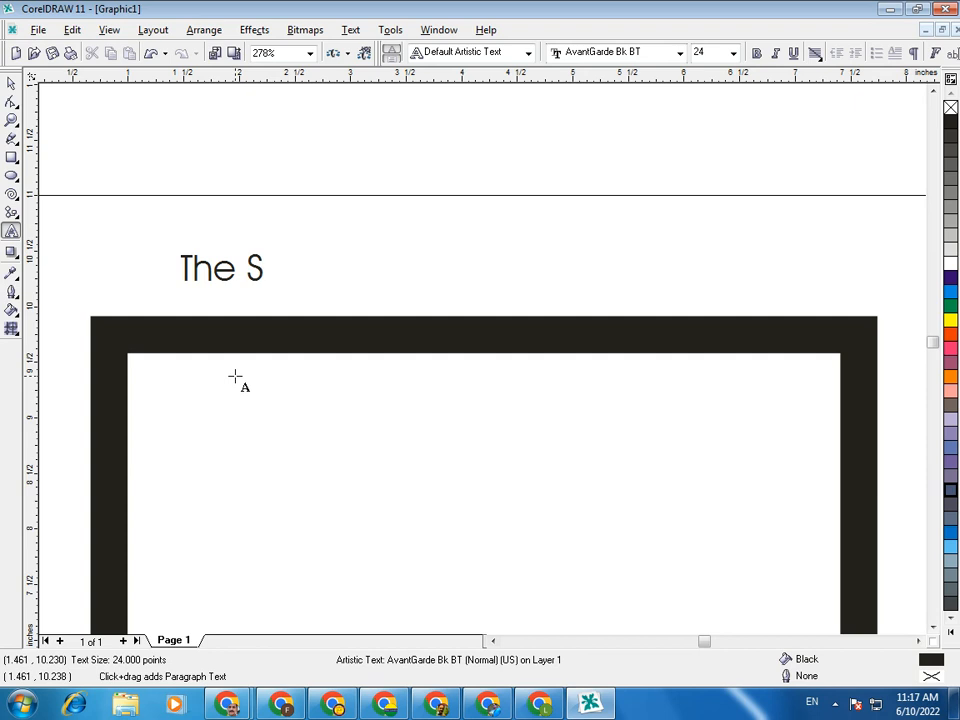
{"action": "type", "text": "mart School"}
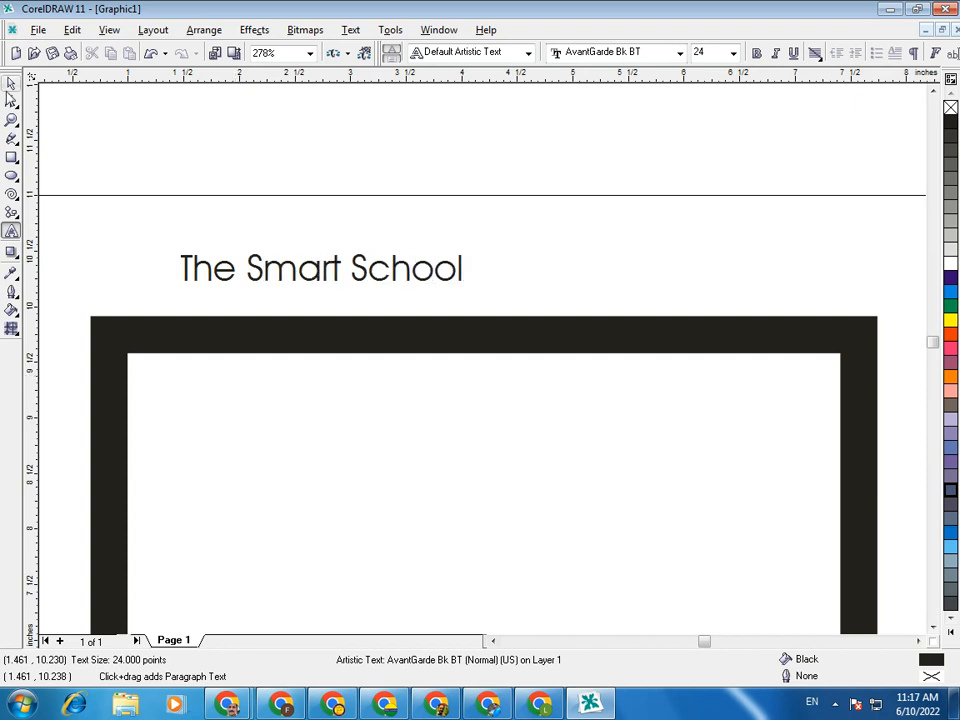
{"action": "left_click", "coordinate": [11, 82]}
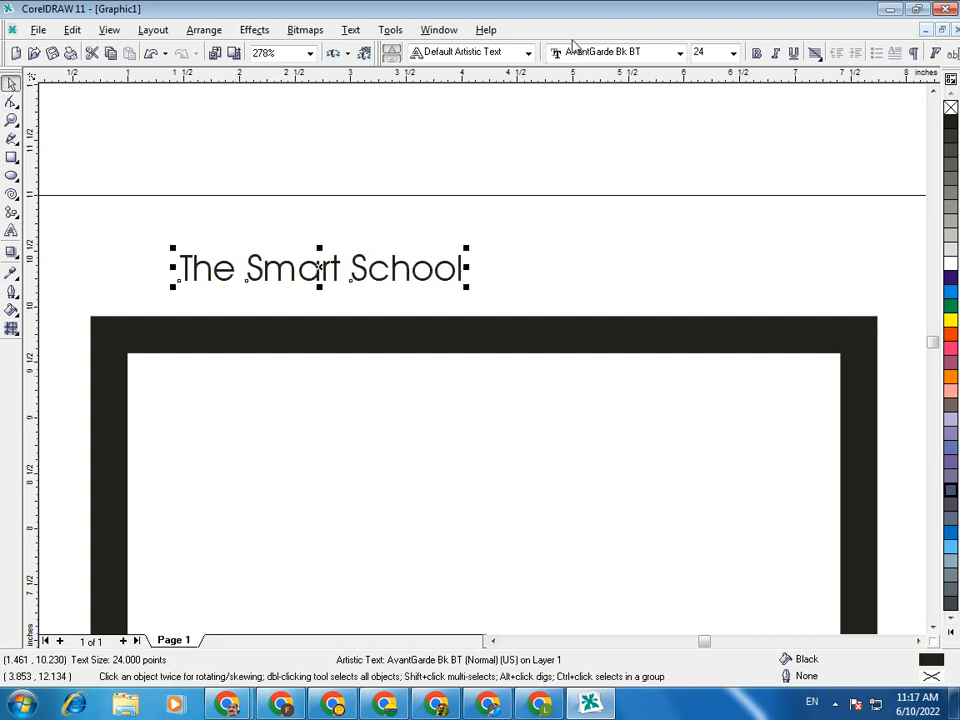
{"action": "left_click", "coordinate": [680, 53]}
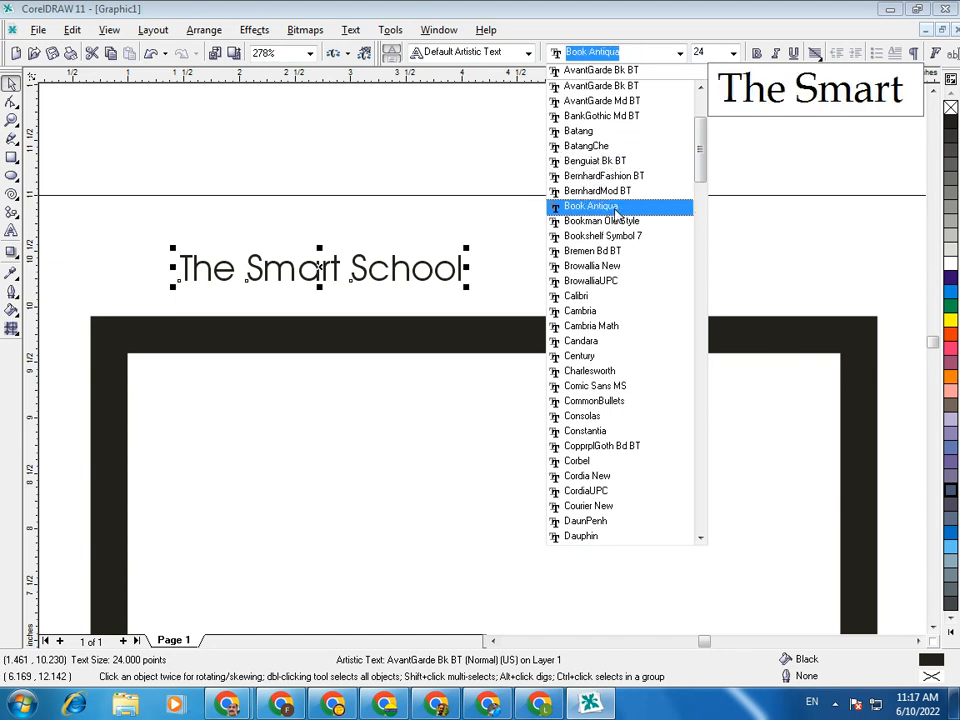
{"action": "left_click", "coordinate": [600, 206]}
- Place the text at the left end of the frame's top border, color it White, and shrink it to about 16.4 points
{"action": "left_click_drag", "start_coordinate": [319, 268], "coordinate": [264, 330]}
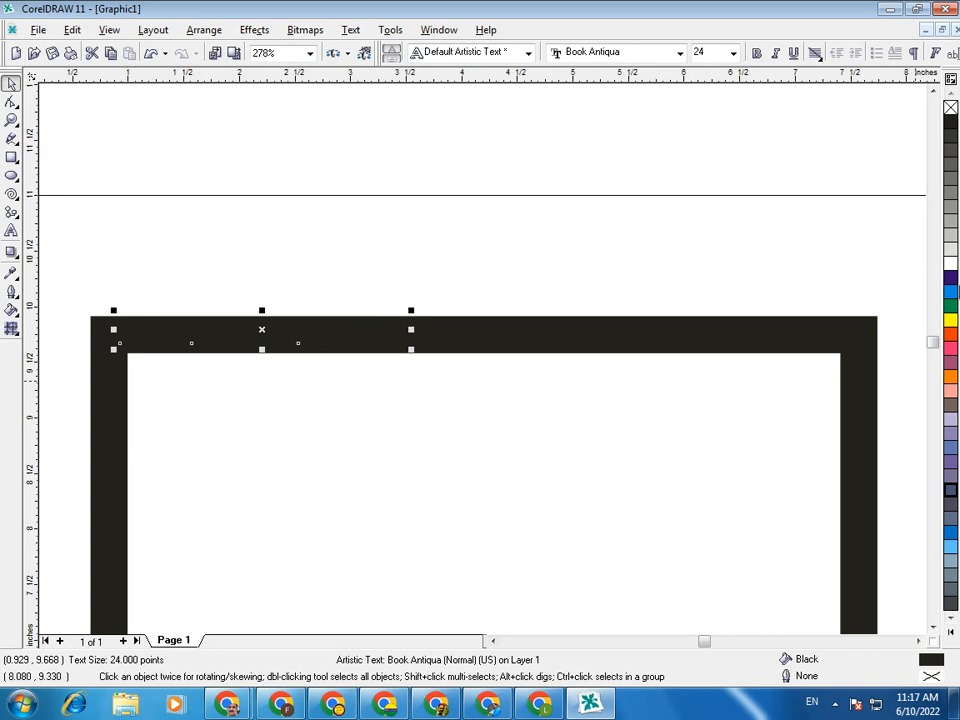
{"action": "left_click", "coordinate": [950, 263]}
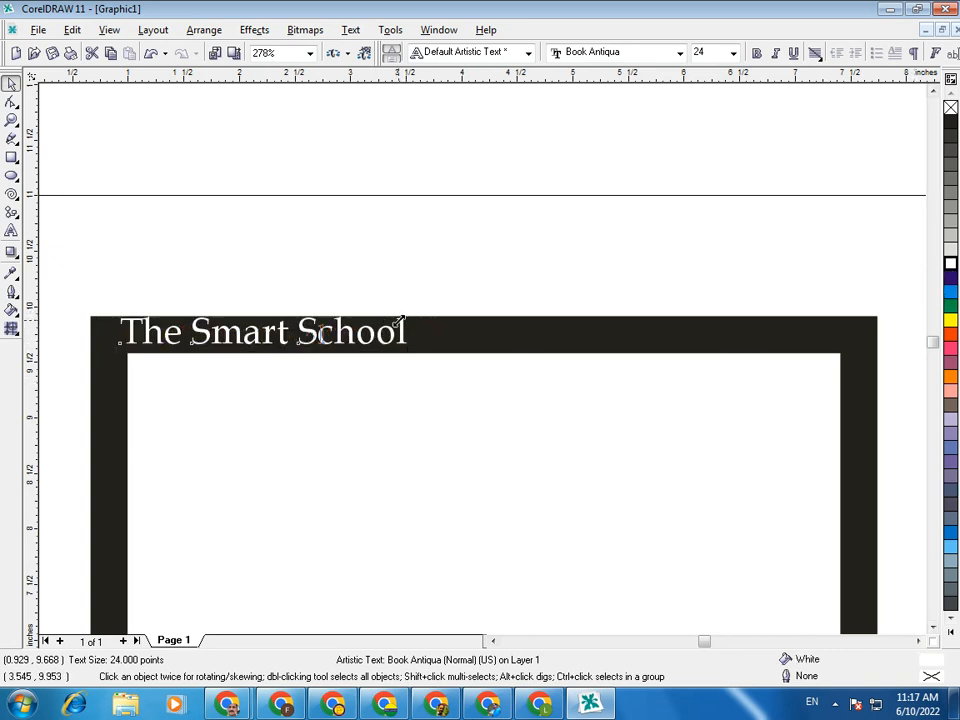
{"action": "left_click_drag", "start_coordinate": [412, 312], "coordinate": [318, 324]}
{"action": "left_click_drag", "start_coordinate": [222, 336], "coordinate": [215, 344]}
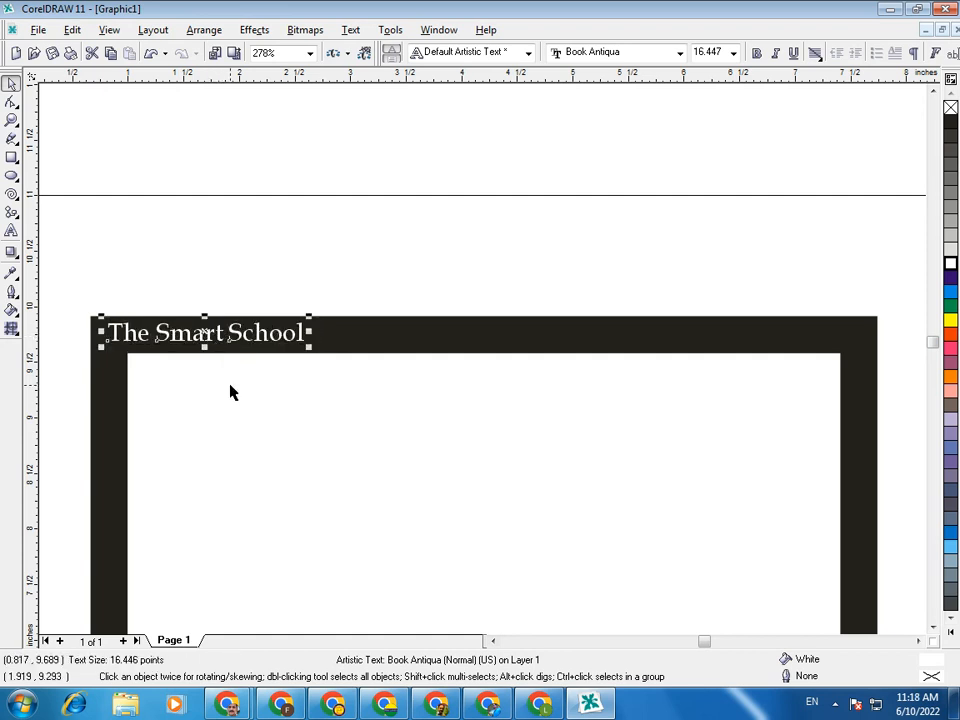
- Repeat the text twice along the frame's top border and stretch all three texts horizontally to fill its width
{"action": "left_click_drag", "start_coordinate": [209, 336], "coordinate": [434, 369]}
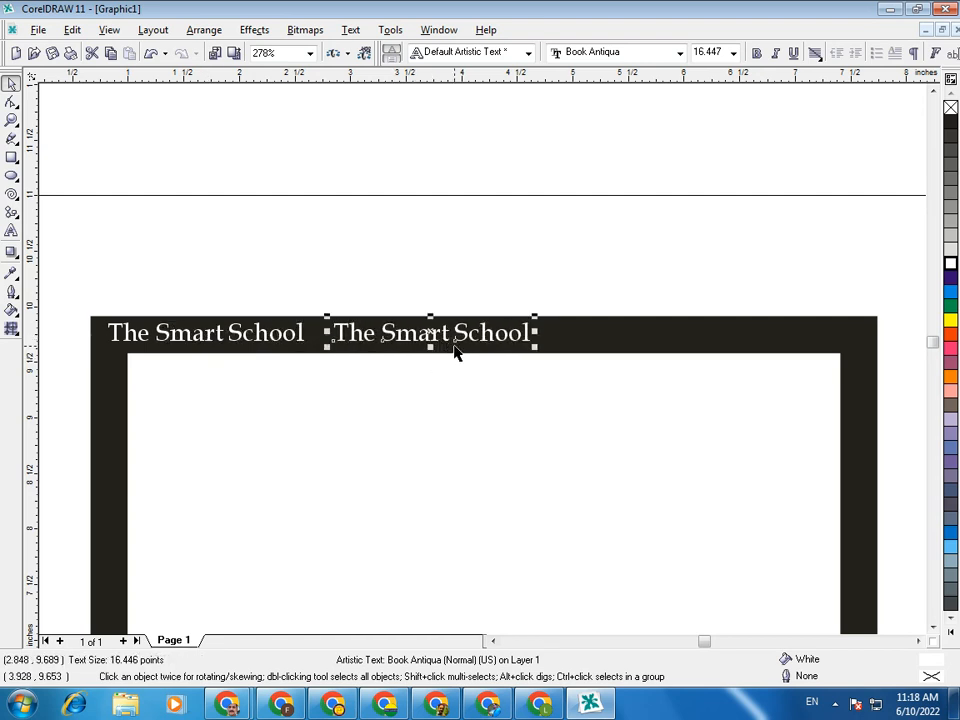
{"action": "key", "text": "ctrl+r"}
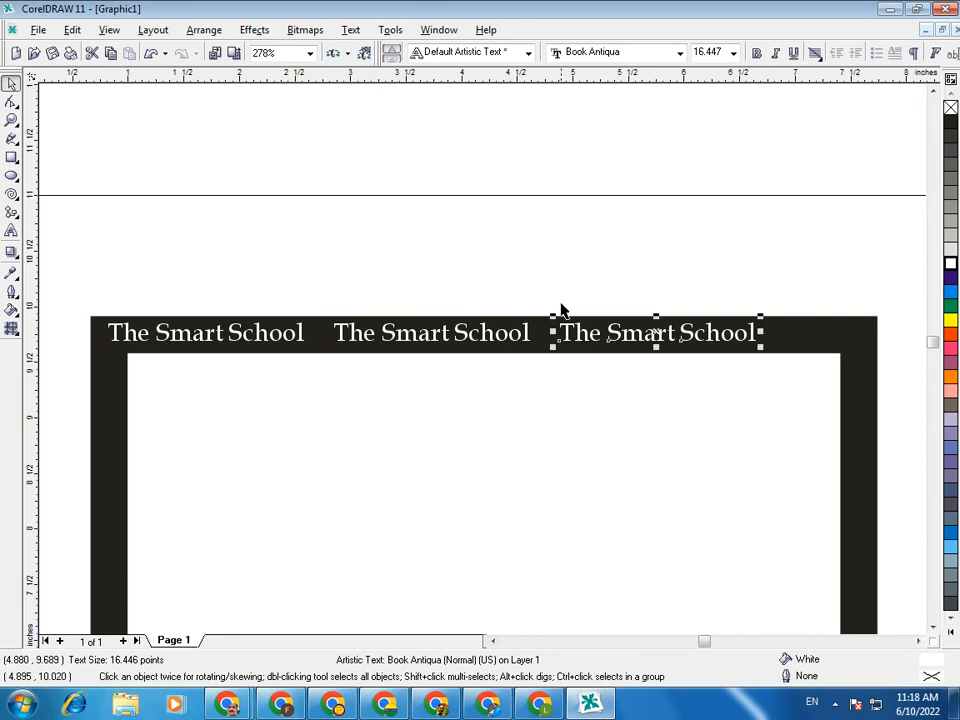
{"action": "left_click_drag", "start_coordinate": [73, 287], "coordinate": [803, 378]}
{"action": "left_click_drag", "start_coordinate": [761, 332], "coordinate": [848, 346]}
{"action": "key", "text": "shift+F4"}
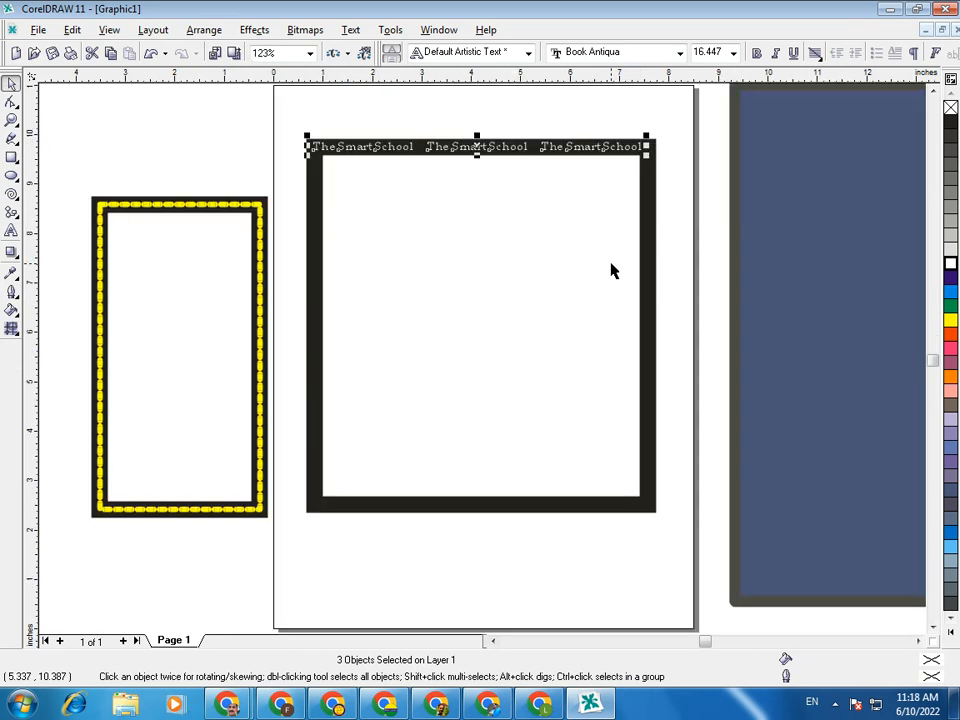
- Copy the row of three texts from the frame's top border onto its bottom border
{"action": "left_click", "coordinate": [302, 126]}
{"action": "left_click_drag", "start_coordinate": [279, 111], "coordinate": [690, 197]}
{"action": "left_click_drag", "start_coordinate": [477, 146], "coordinate": [538, 505]}
{"action": "left_click", "coordinate": [500, 558]}
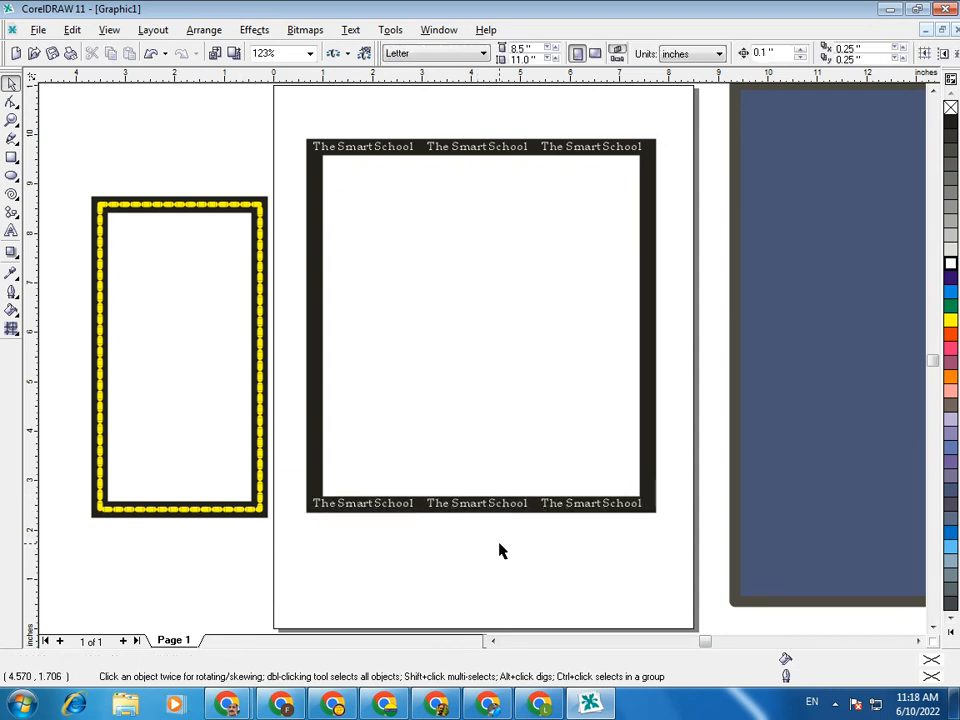
- Copy the top row of texts into the frame's interior, color the copy dark purple, and rotate it 90 degrees counterclockwise
{"action": "left_click_drag", "start_coordinate": [285, 113], "coordinate": [733, 208]}
{"action": "left_click_drag", "start_coordinate": [445, 153], "coordinate": [450, 256]}
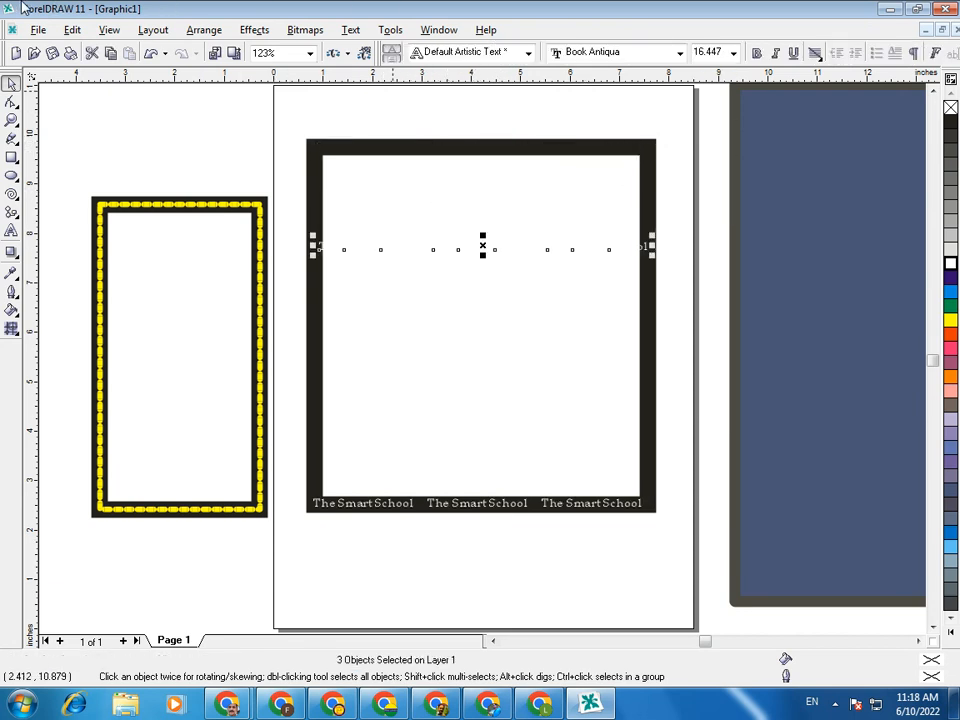
{"action": "key", "text": "ctrl+z"}
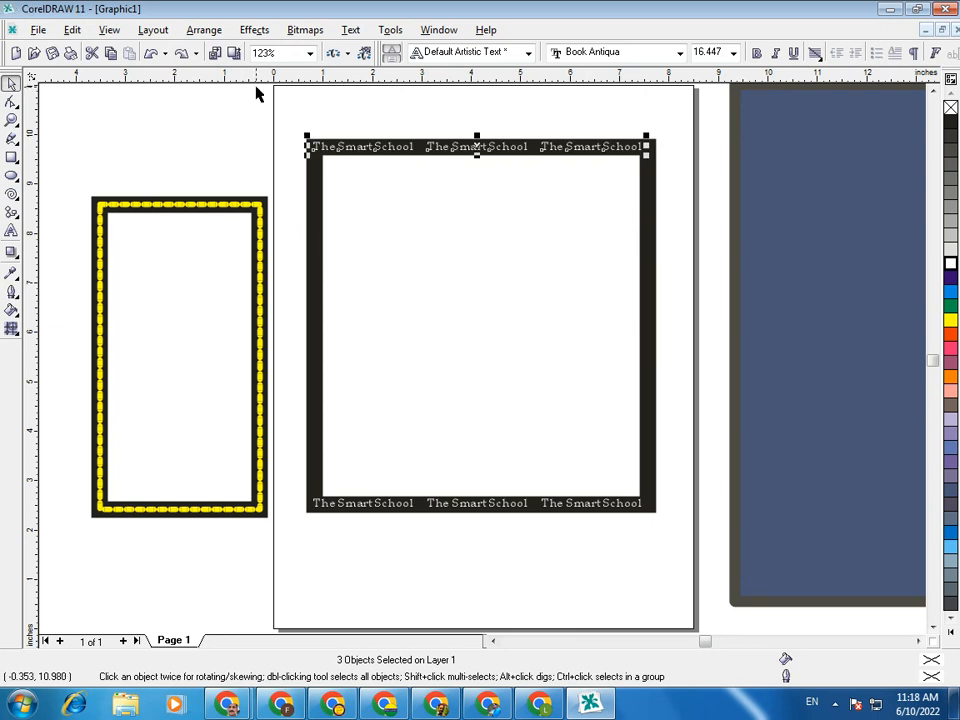
{"action": "left_click_drag", "start_coordinate": [477, 147], "coordinate": [460, 297]}
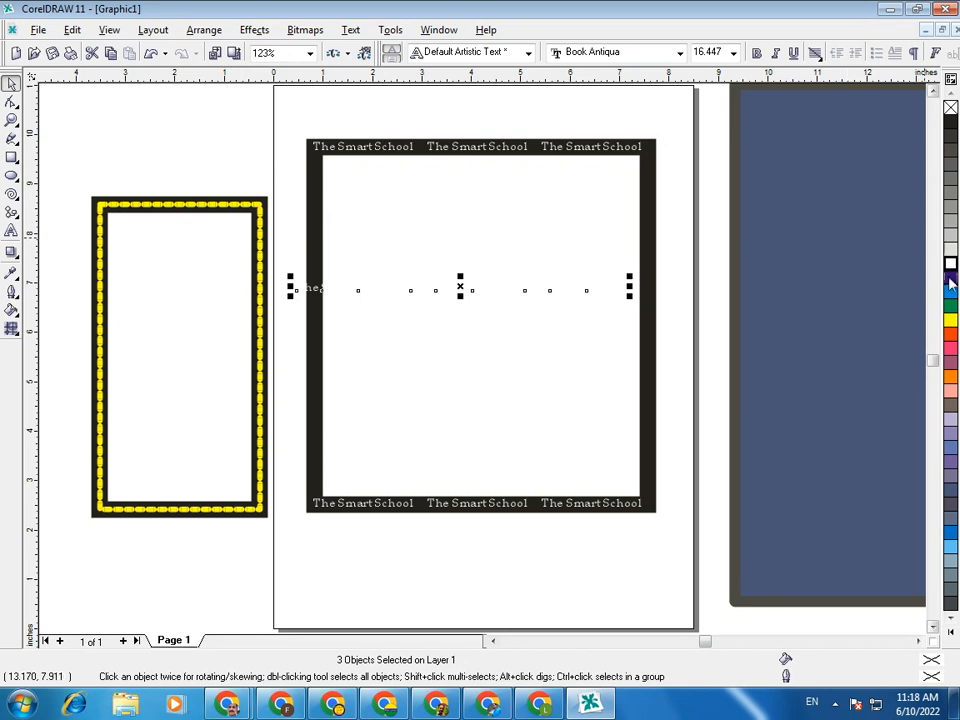
{"action": "left_click", "coordinate": [597, 293]}
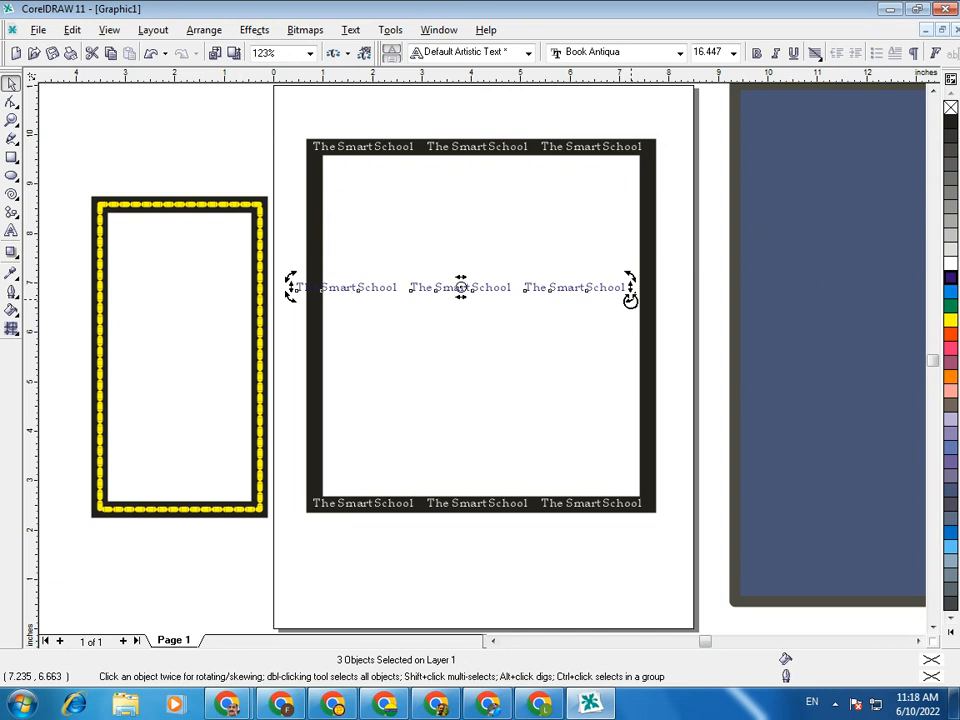
{"action": "left_click_drag", "start_coordinate": [630, 300], "coordinate": [461, 148]}
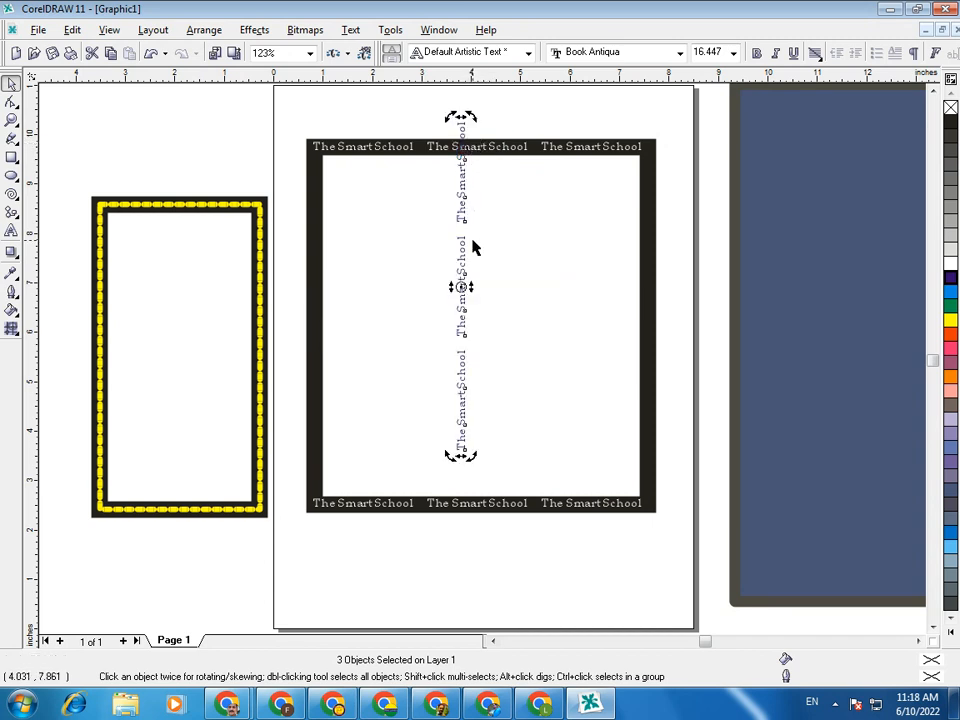
- Fit the vertical text row in White on the frame's left border and copy it onto the right border
{"action": "left_click_drag", "start_coordinate": [466, 251], "coordinate": [318, 298]}
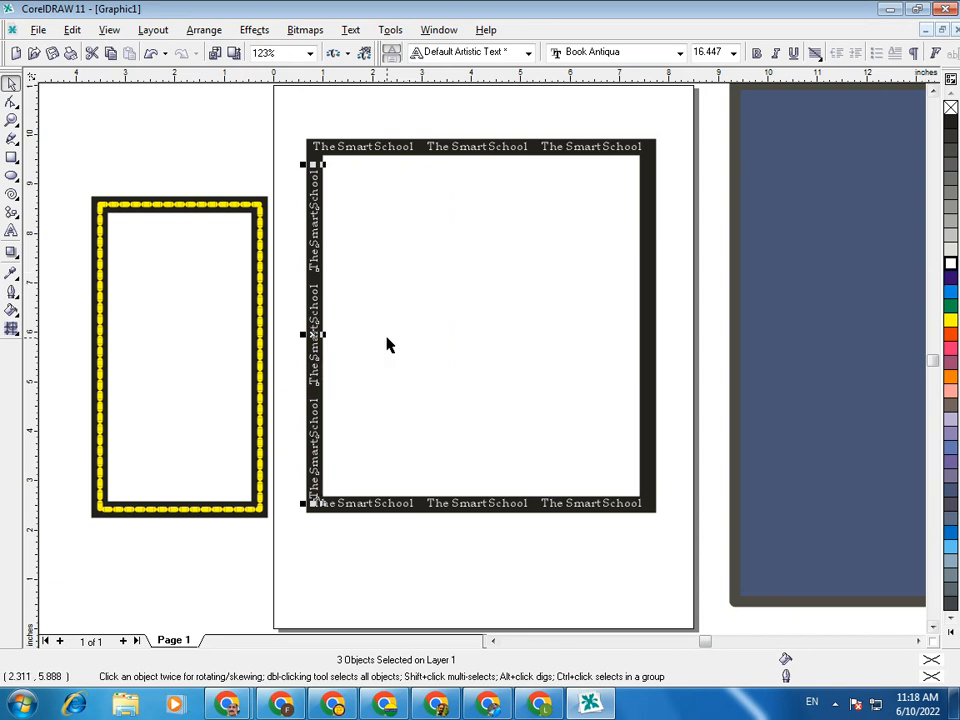
{"action": "left_click_drag", "start_coordinate": [312, 344], "coordinate": [316, 338]}
{"action": "mouse_move", "coordinate": [315, 495]}
{"action": "left_mouse_down"}
{"action": "mouse_move", "coordinate": [315, 506]}
{"action": "mouse_move", "coordinate": [316, 492]}
{"action": "left_mouse_up"}
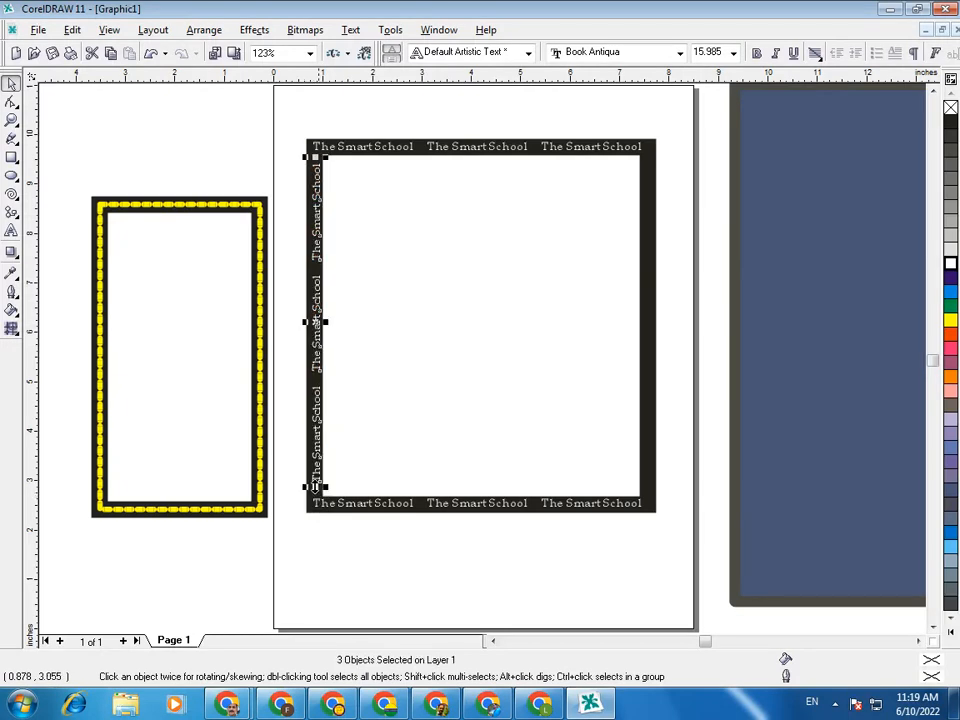
{"action": "left_click_drag", "start_coordinate": [315, 322], "coordinate": [645, 322]}
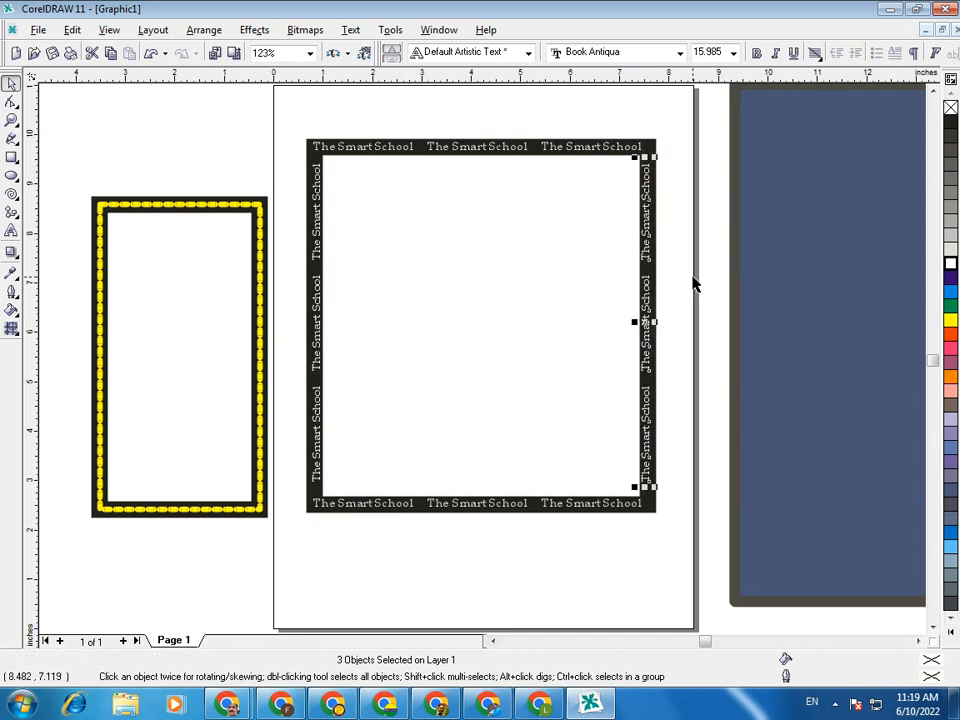
{"action": "left_click", "coordinate": [697, 280]}
- Shift the row of three texts on the frame's bottom border slightly so it sits centered within that border
{"action": "key", "text": "F2"}
{"action": "left_click_drag", "start_coordinate": [285, 123], "coordinate": [693, 207]}
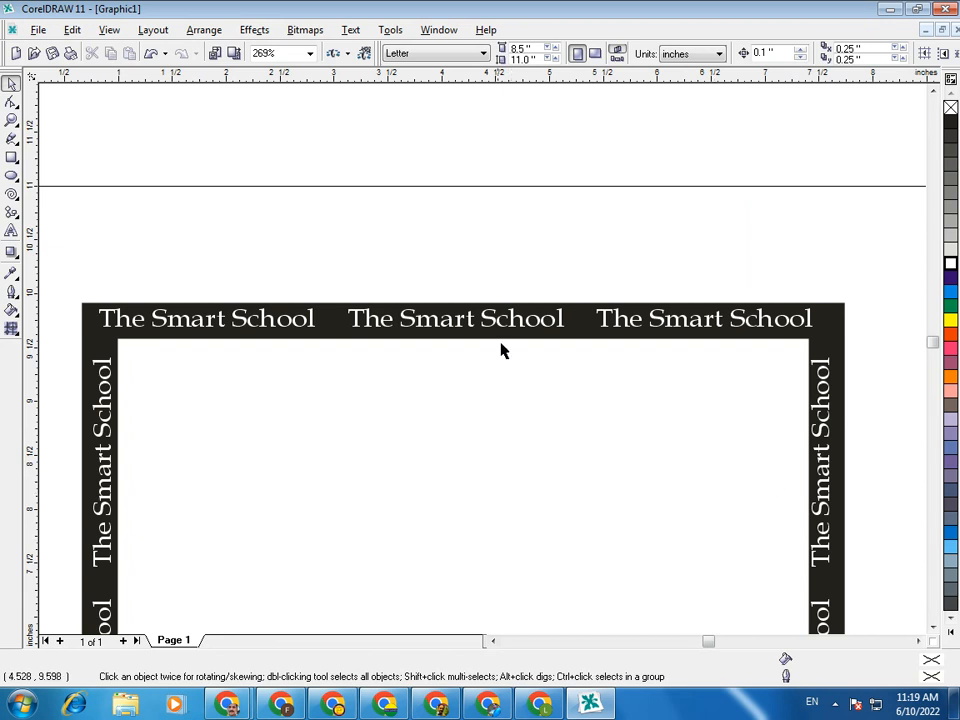
{"action": "left_click", "coordinate": [932, 627]}
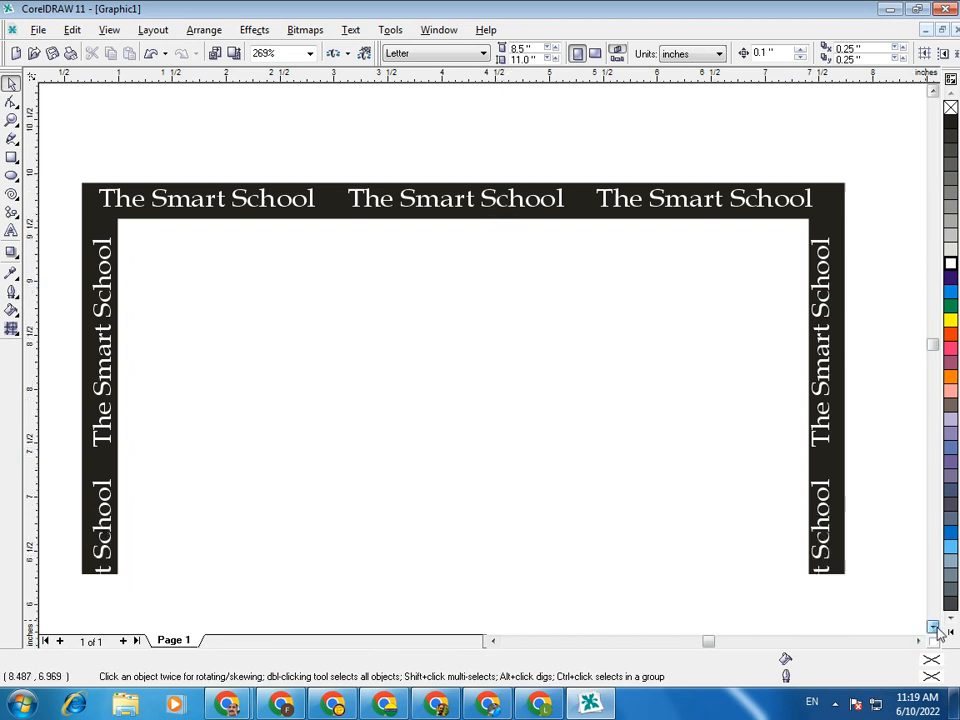
{"action": "left_click", "coordinate": [936, 630]}
{"action": "left_click", "coordinate": [936, 630]}
{"action": "left_click", "coordinate": [936, 630]}
{"action": "left_click", "coordinate": [936, 630]}
{"action": "left_click", "coordinate": [936, 630]}
{"action": "left_click", "coordinate": [936, 630]}
{"action": "left_click", "coordinate": [936, 630]}
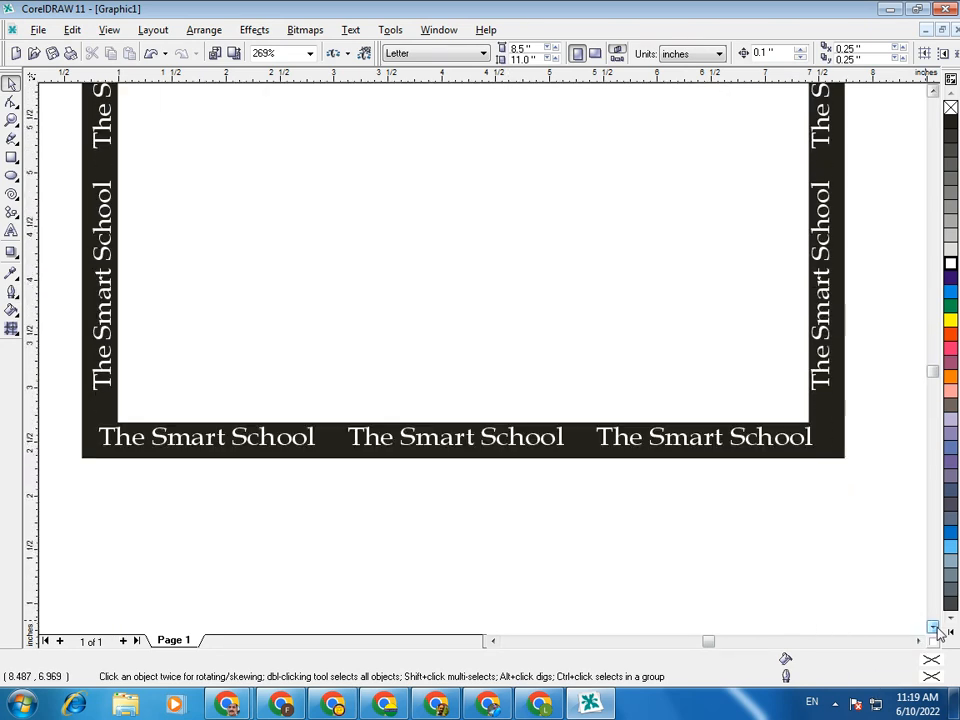
{"action": "left_click_drag", "start_coordinate": [64, 414], "coordinate": [872, 508]}
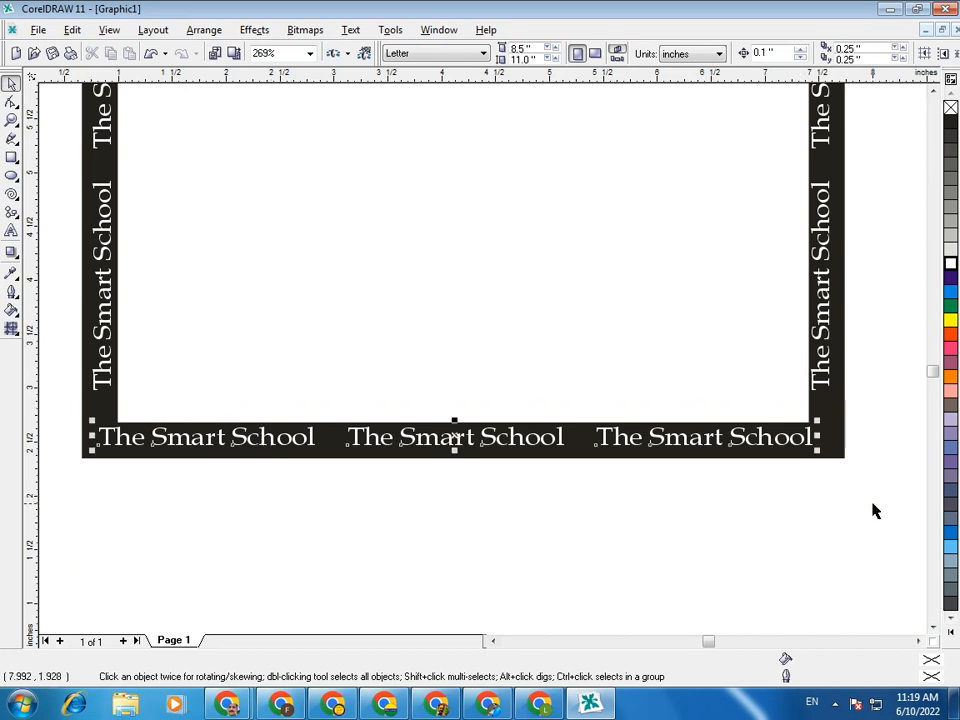
{"action": "mouse_move", "coordinate": [456, 436]}
{"action": "left_mouse_down"}
{"action": "mouse_move", "coordinate": [476, 444]}
{"action": "mouse_move", "coordinate": [467, 440]}
{"action": "left_mouse_up"}
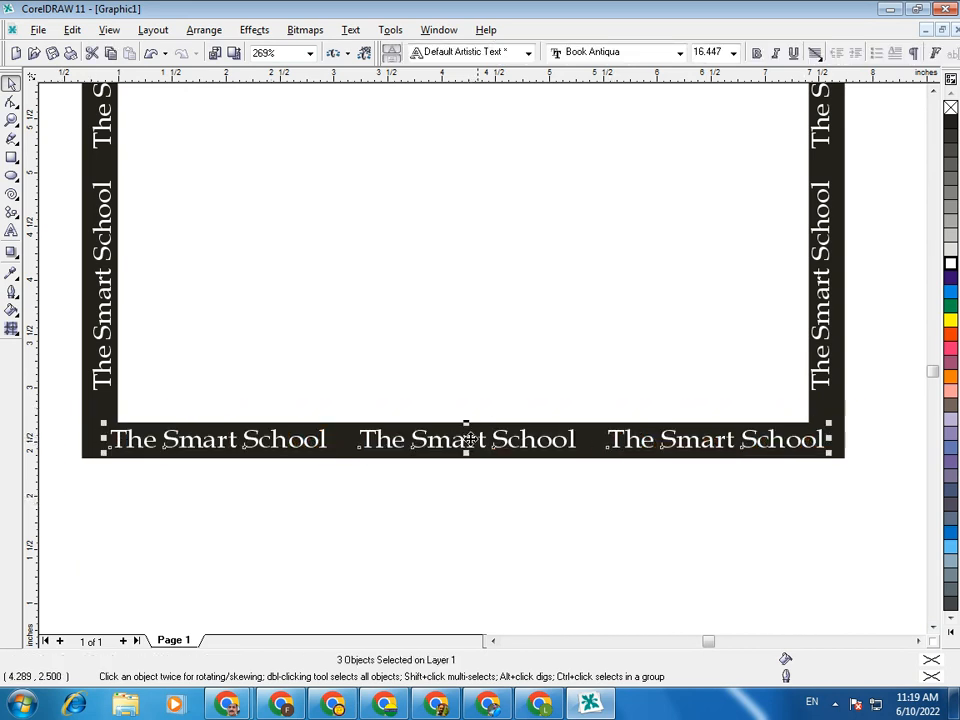
{"action": "left_click", "coordinate": [521, 507]}
{"action": "key", "text": "shift+F4"}
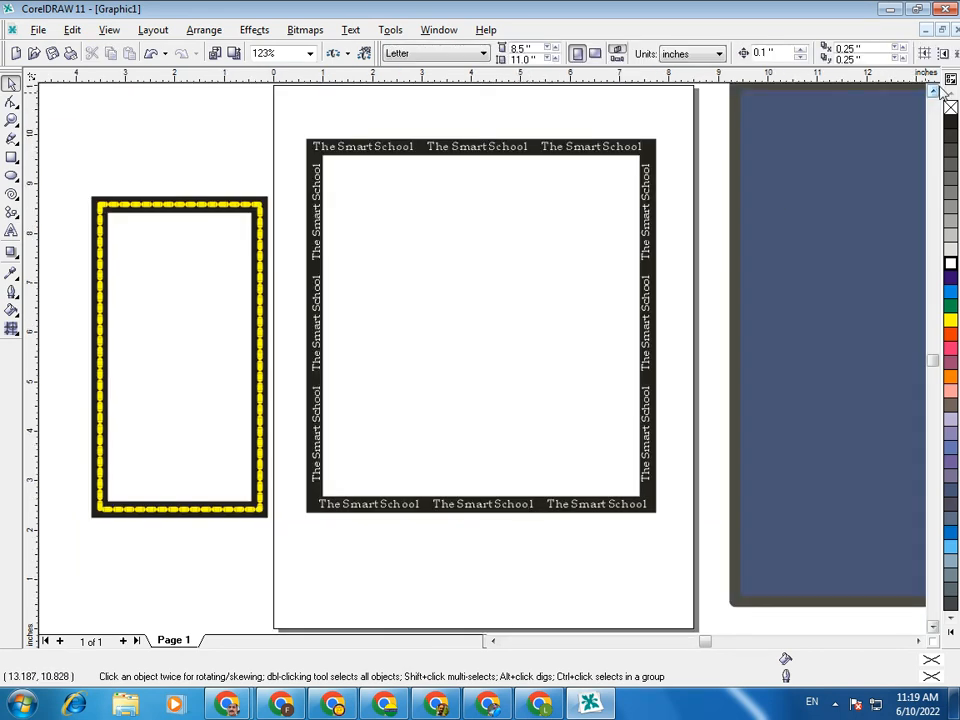
{"action": "scroll", "coordinate": [793, 214], "scroll_direction": "up", "scroll_amount": 1}
{"action": "left_click", "coordinate": [785, 232]}
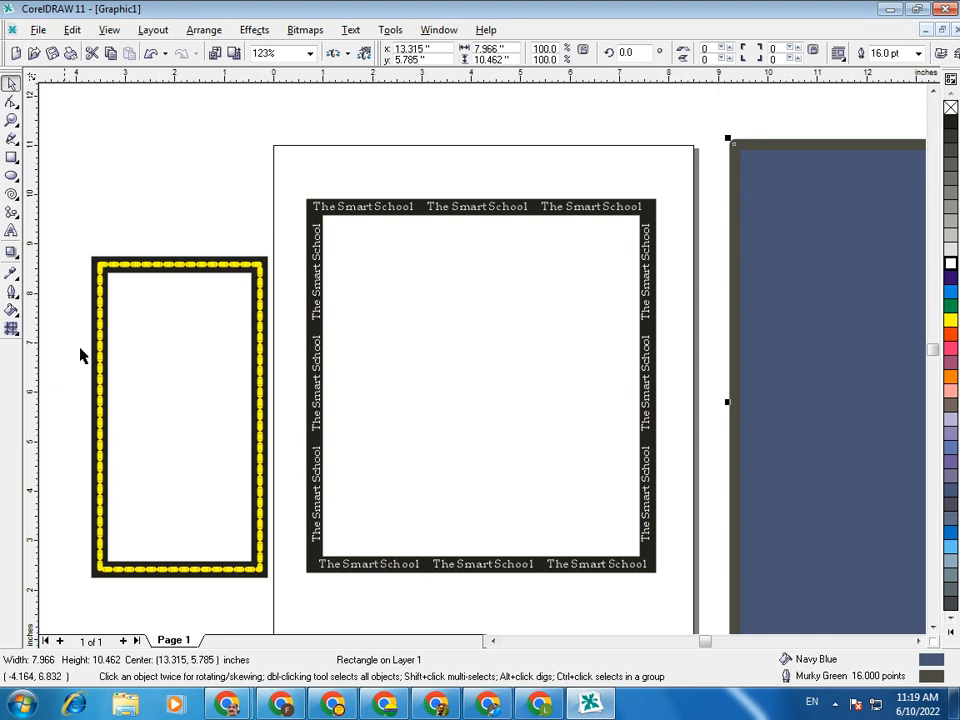
{"action": "left_click_drag", "start_coordinate": [73, 249], "coordinate": [261, 334]}
{"action": "left_click_drag", "start_coordinate": [285, 174], "coordinate": [681, 606]}
{"action": "left_click", "coordinate": [641, 615]}
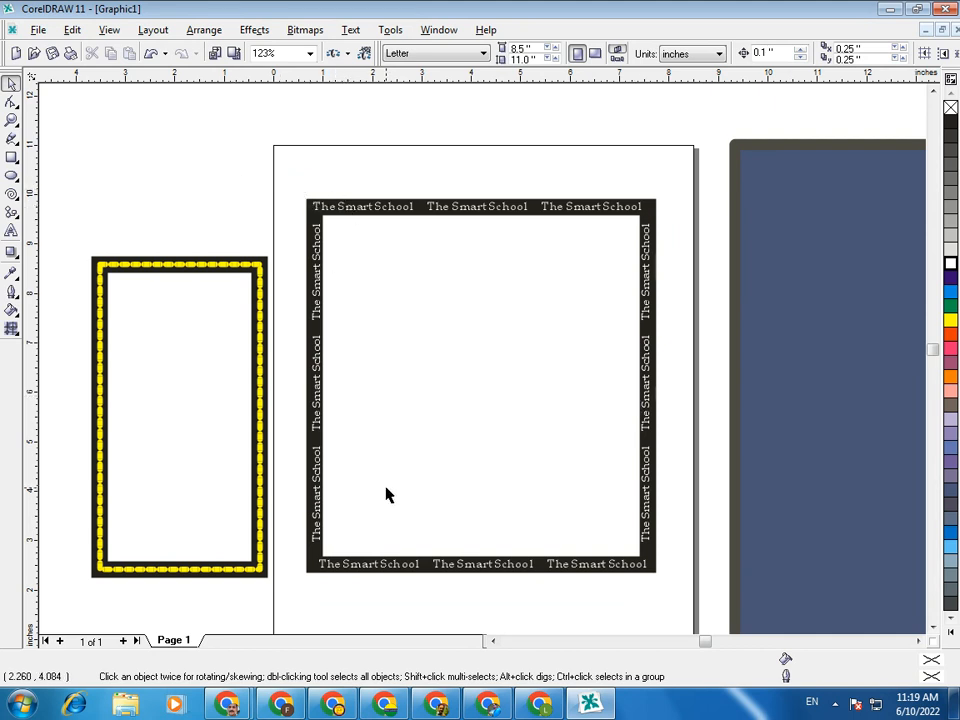
{"action": "scroll", "coordinate": [700, 472], "scroll_direction": "down", "scroll_amount": 2}
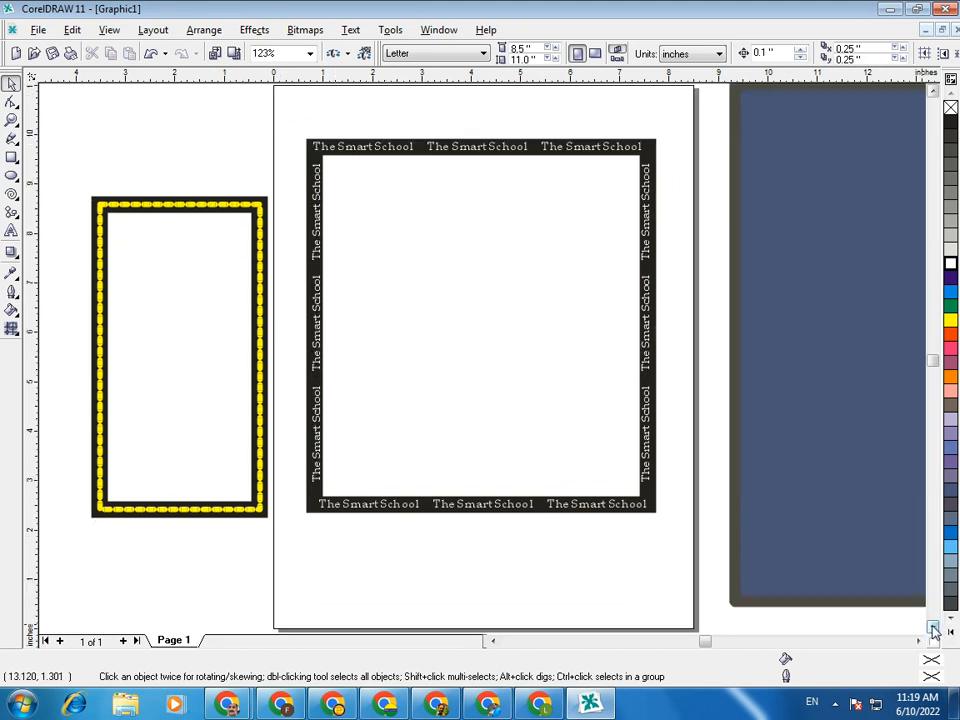
{"action": "left_click", "coordinate": [933, 91]}
- Group the black frame together with all the texts on its four borders
{"action": "left_click_drag", "start_coordinate": [296, 127], "coordinate": [682, 556]}
{"action": "left_click_drag", "start_coordinate": [274, 113], "coordinate": [682, 556]}
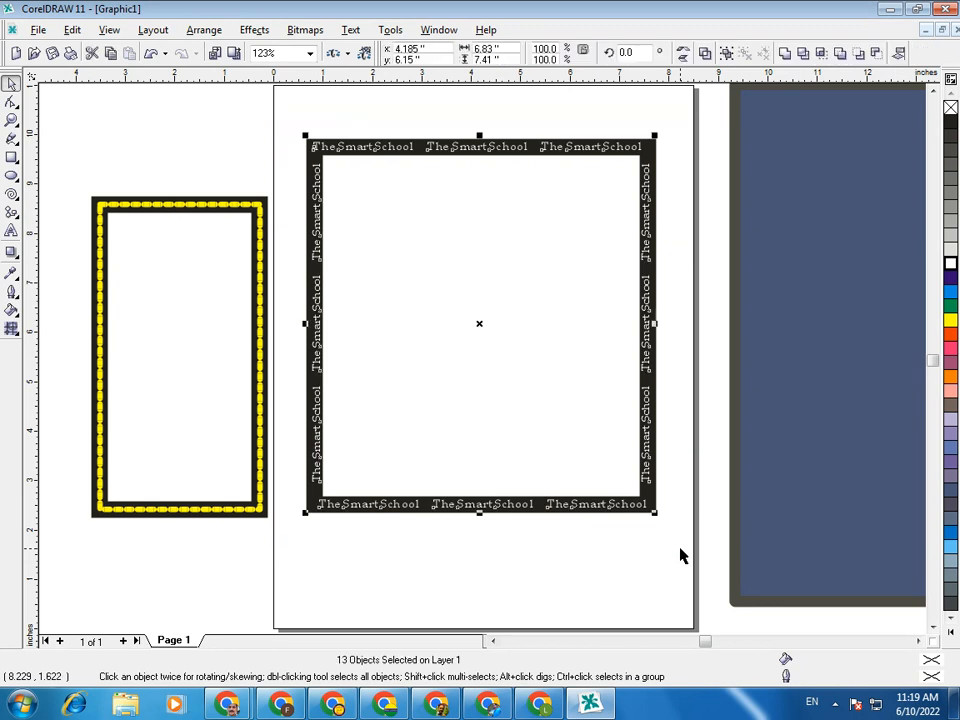
{"action": "key", "text": "ctrl+g"}
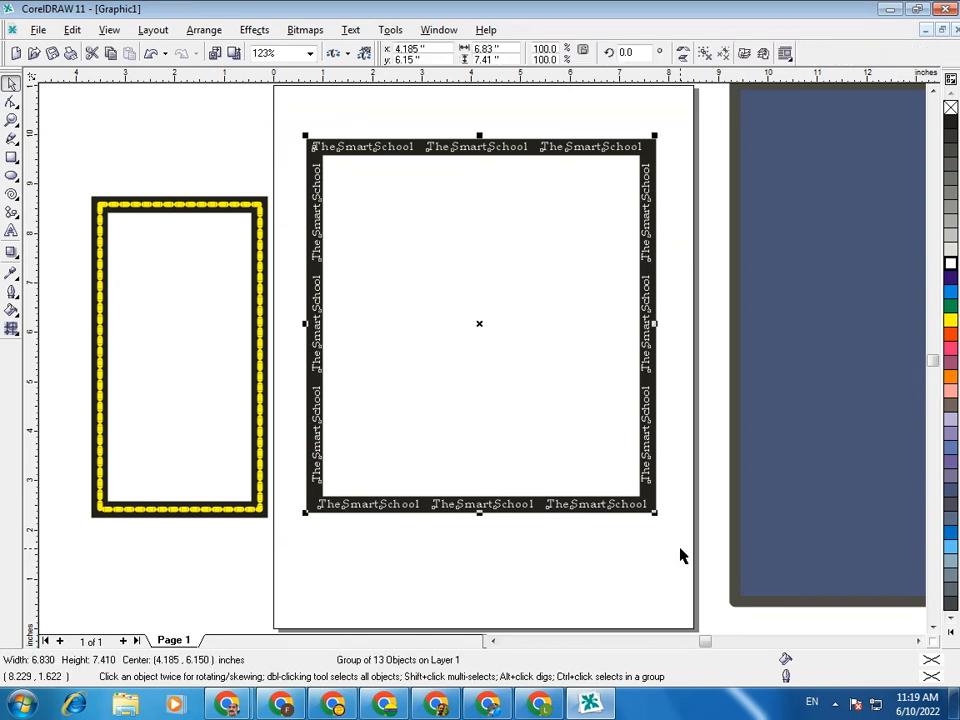
- Move the grouped text frame off the page, up and over the yellow dotted border
{"action": "left_click_drag", "start_coordinate": [482, 321], "coordinate": [332, 183]}
{"action": "mouse_move", "coordinate": [5, 27]}
{"action": "left_mouse_down"}
{"action": "mouse_move", "coordinate": [139, 94]}
{"action": "mouse_move", "coordinate": [182, 176]}
{"action": "left_mouse_up"}
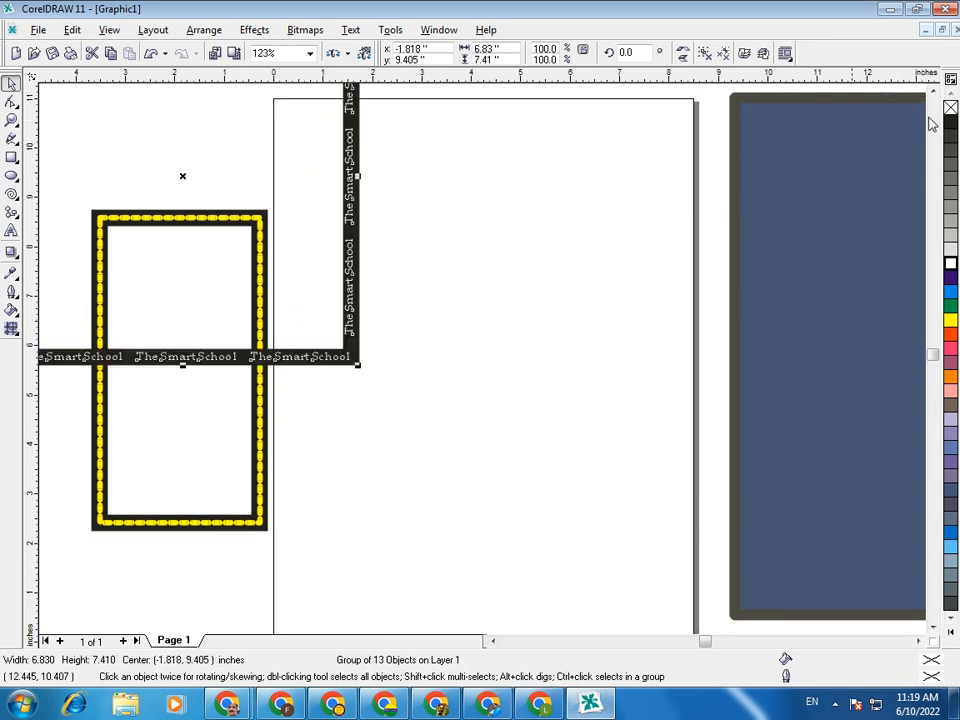
{"action": "key", "text": "Left"}
{"action": "key", "text": "Left"}
{"action": "key", "text": "Left"}
{"action": "key", "text": "Left"}
{"action": "key", "text": "Left"}
{"action": "key", "text": "Left"}
{"action": "key", "text": "Left"}
{"action": "key", "text": "Left"}
{"action": "key", "text": "Left"}
{"action": "key", "text": "Left"}
{"action": "key", "text": "Left"}
{"action": "key", "text": "Left"}
{"action": "key", "text": "Left"}
{"action": "key", "text": "Left"}
{"action": "key", "text": "Left"}
{"action": "key", "text": "Left"}
{"action": "key", "text": "Left"}
{"action": "key", "text": "Left"}
{"action": "key", "text": "Left"}
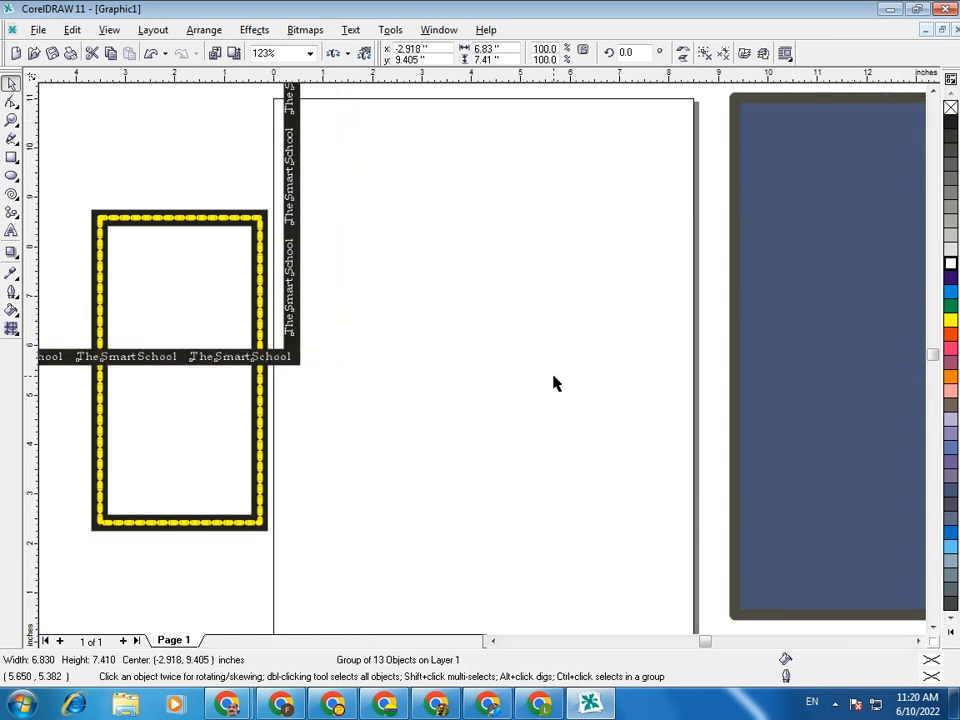
- Add a drop shadow to the grouped text frame, cast up and to the right from its right border
{"action": "left_click", "coordinate": [11, 252]}
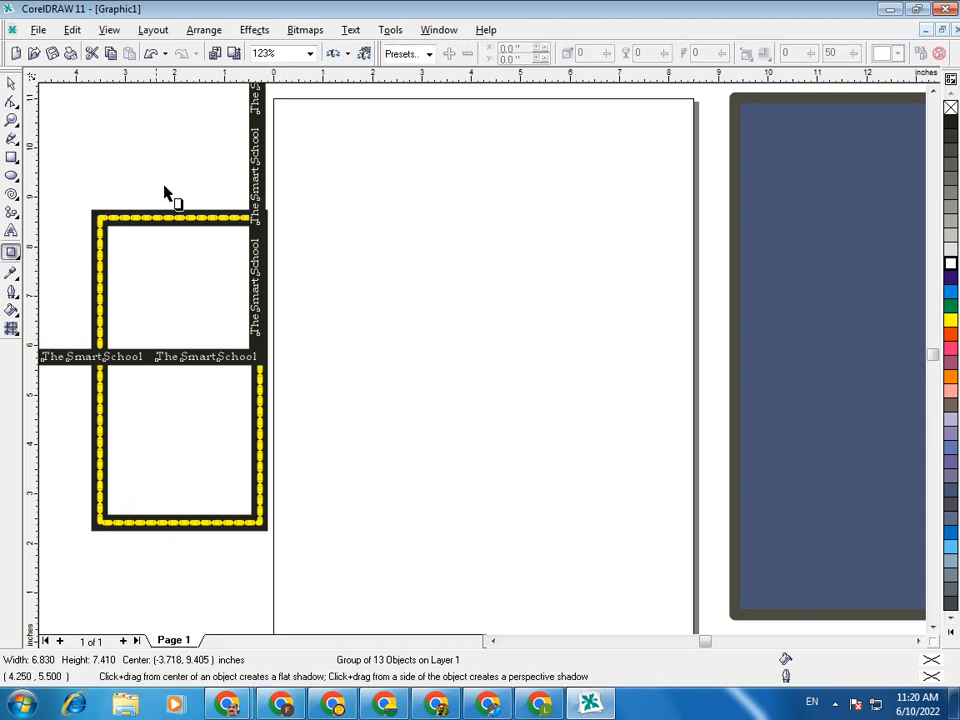
{"action": "left_click_drag", "start_coordinate": [261, 178], "coordinate": [313, 149]}
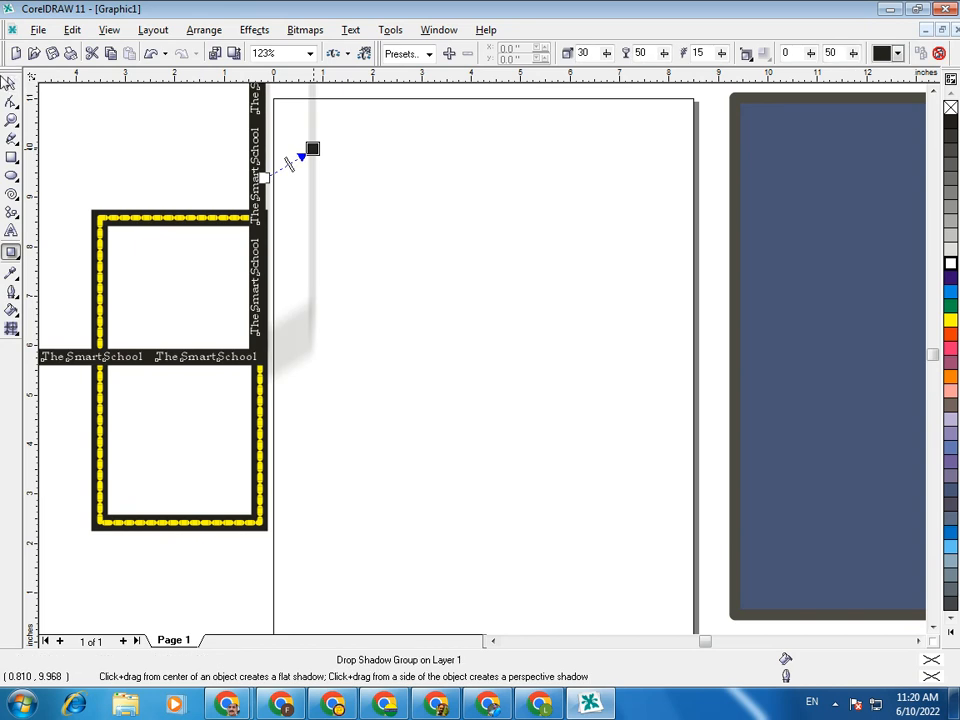
{"action": "left_click", "coordinate": [10, 84]}
- Draw a rectangle about 7.5 by 10.3 inches just inside the page edges and give it a 24-point outline
{"action": "left_click", "coordinate": [12, 159]}
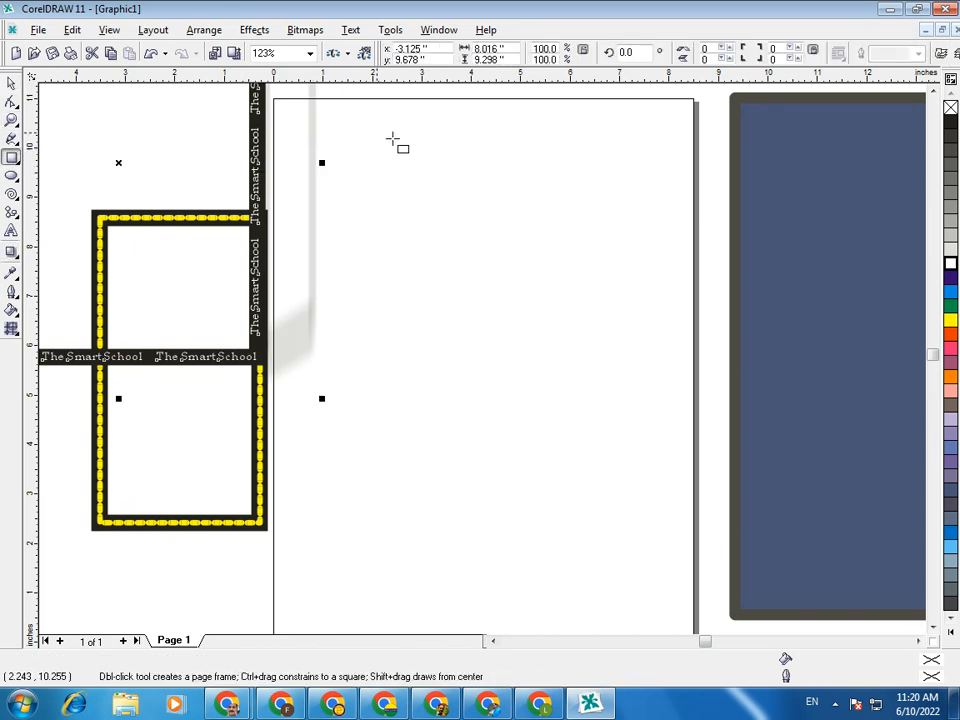
{"action": "left_click_drag", "start_coordinate": [301, 119], "coordinate": [678, 550]}
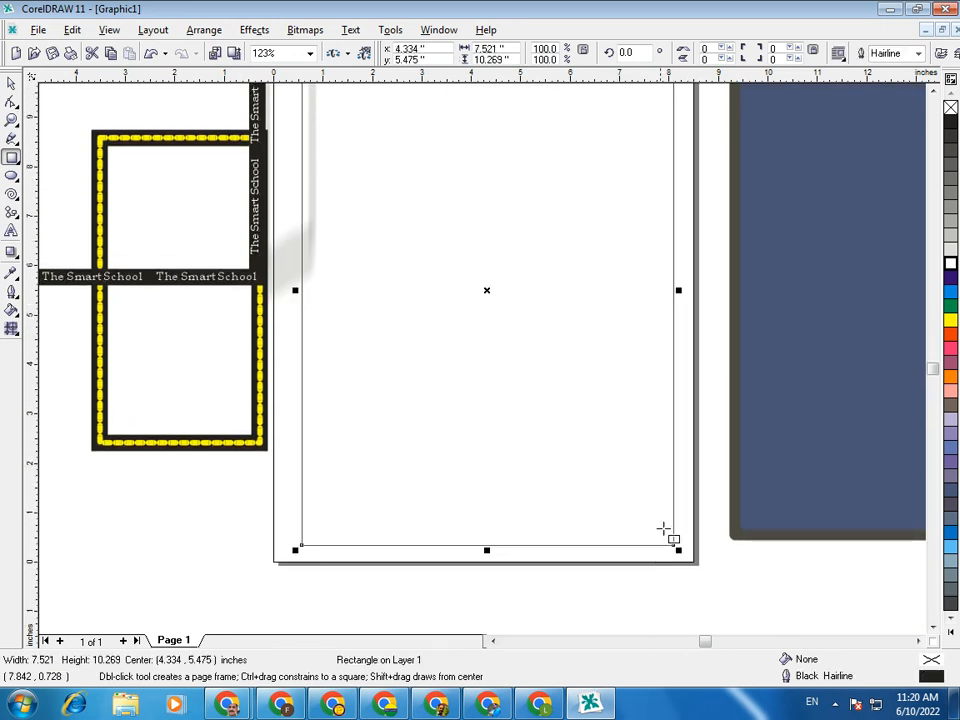
{"action": "left_click", "coordinate": [10, 84]}
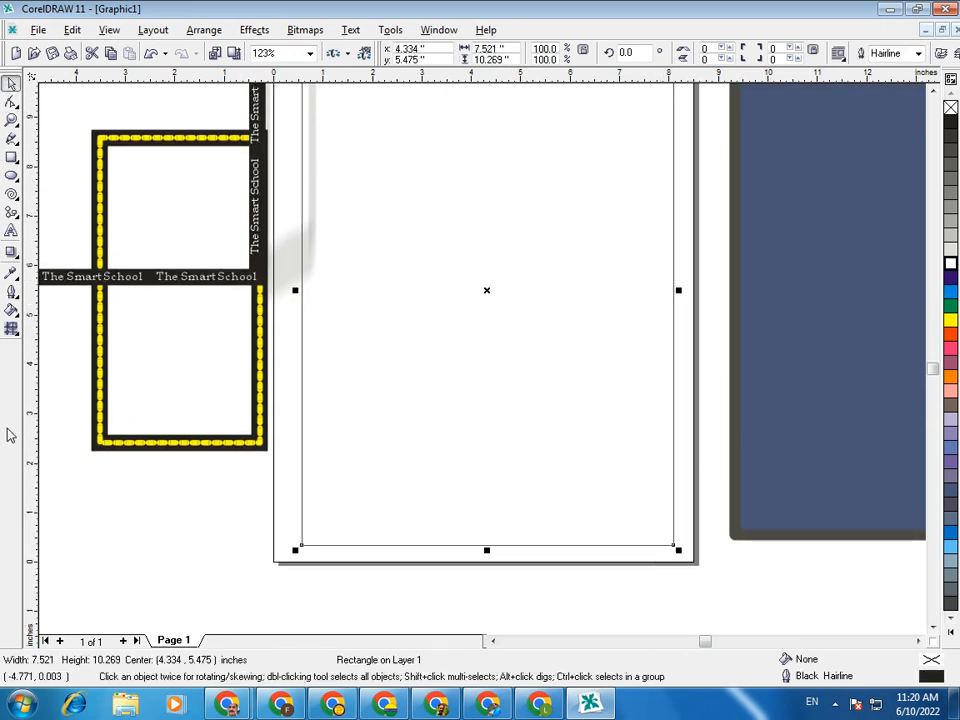
{"action": "left_click", "coordinate": [11, 291]}
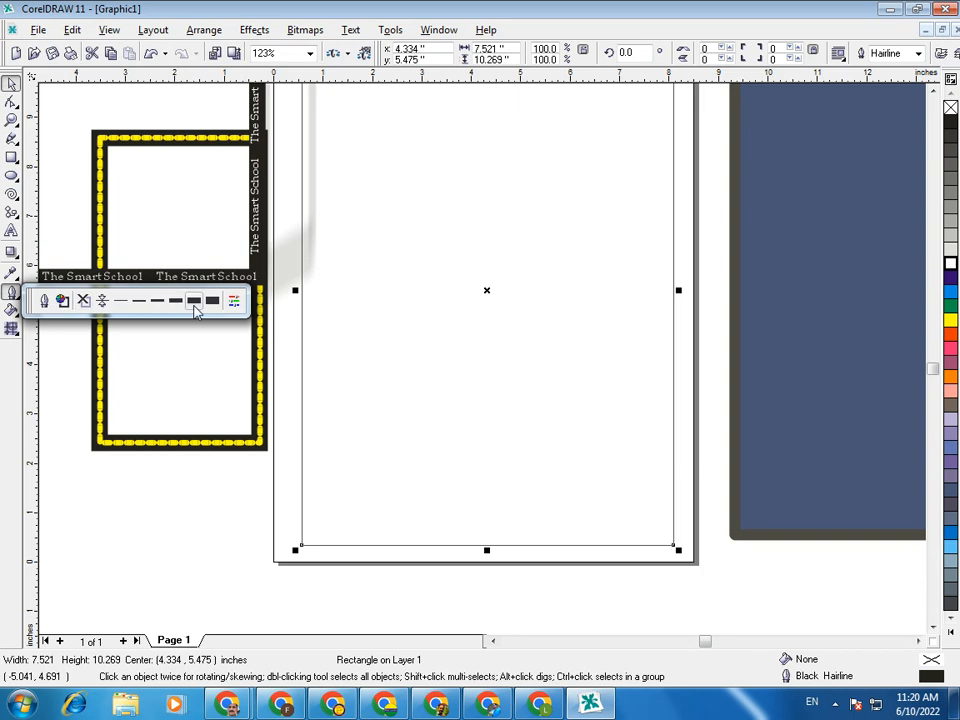
{"action": "left_click", "coordinate": [194, 301]}
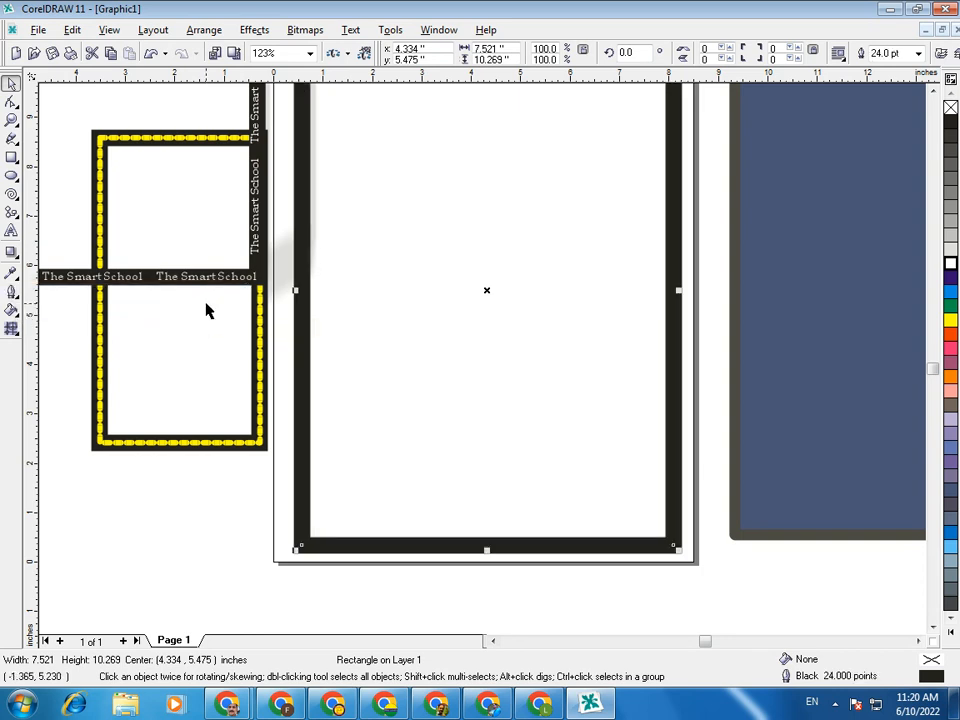
{"action": "left_click", "coordinate": [933, 91]}
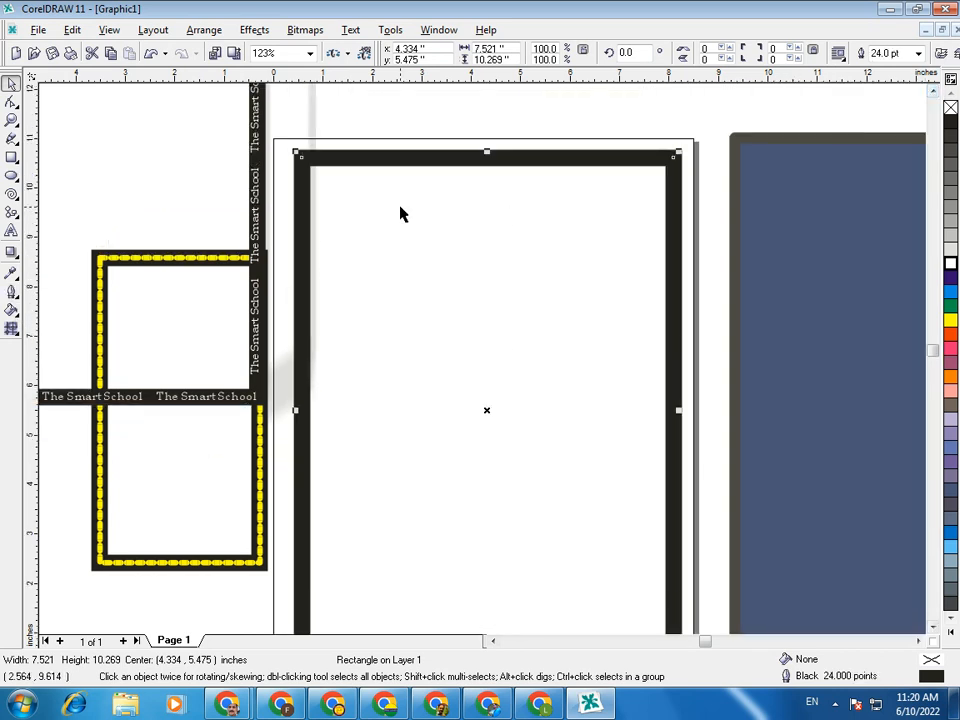
{"action": "key", "text": "z"}
{"action": "left_click_drag", "start_coordinate": [285, 136], "coordinate": [709, 252]}
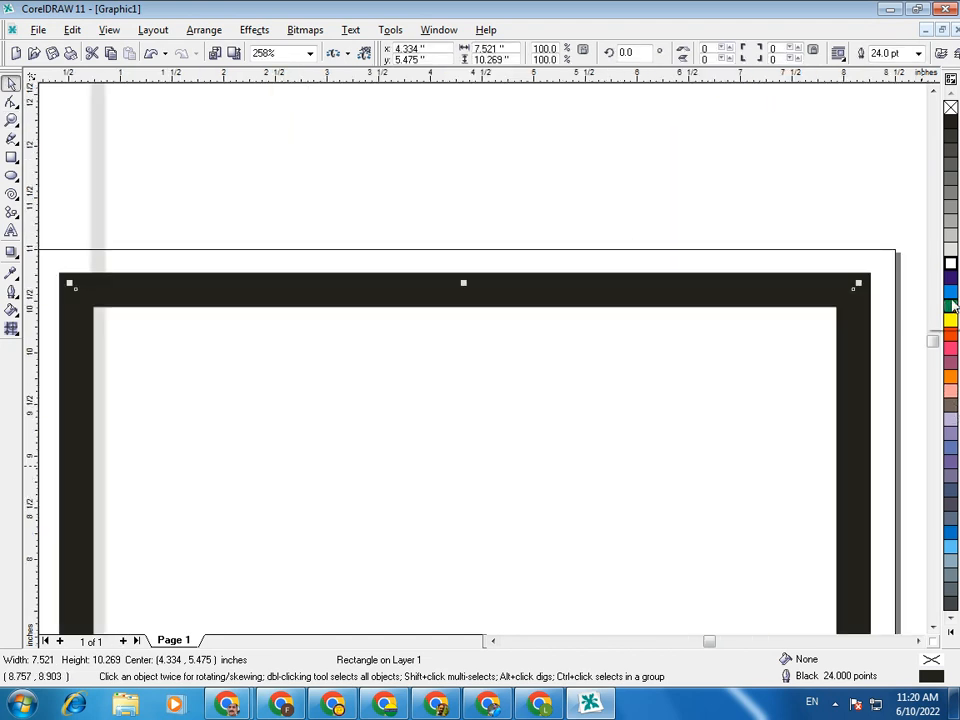
{"action": "left_click", "coordinate": [950, 278]}
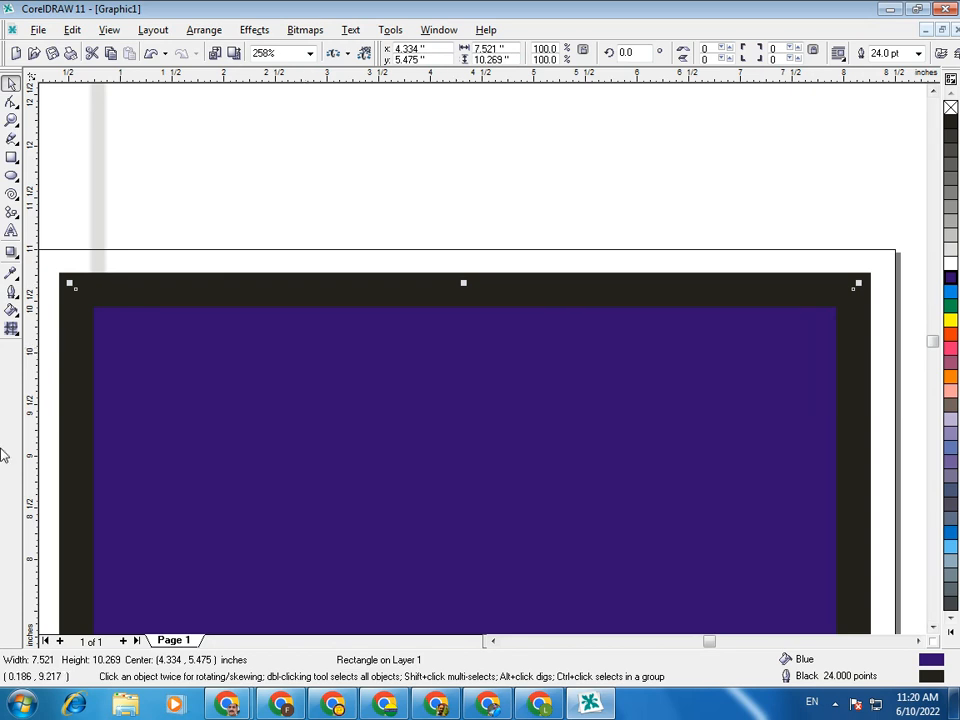
{"action": "left_click", "coordinate": [11, 311]}
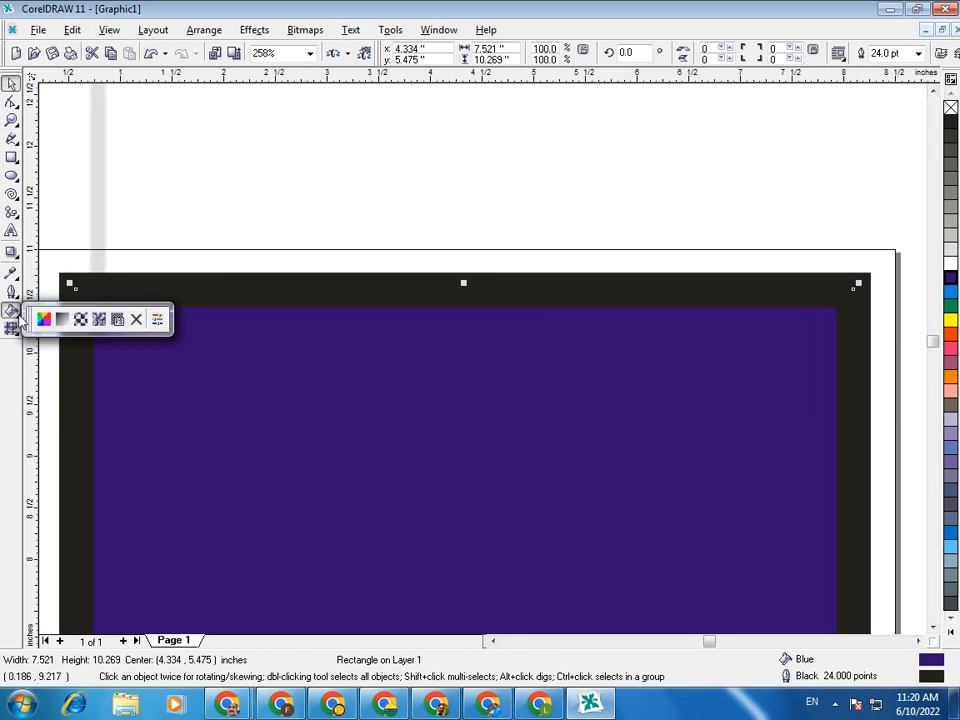
{"action": "left_click", "coordinate": [136, 320]}
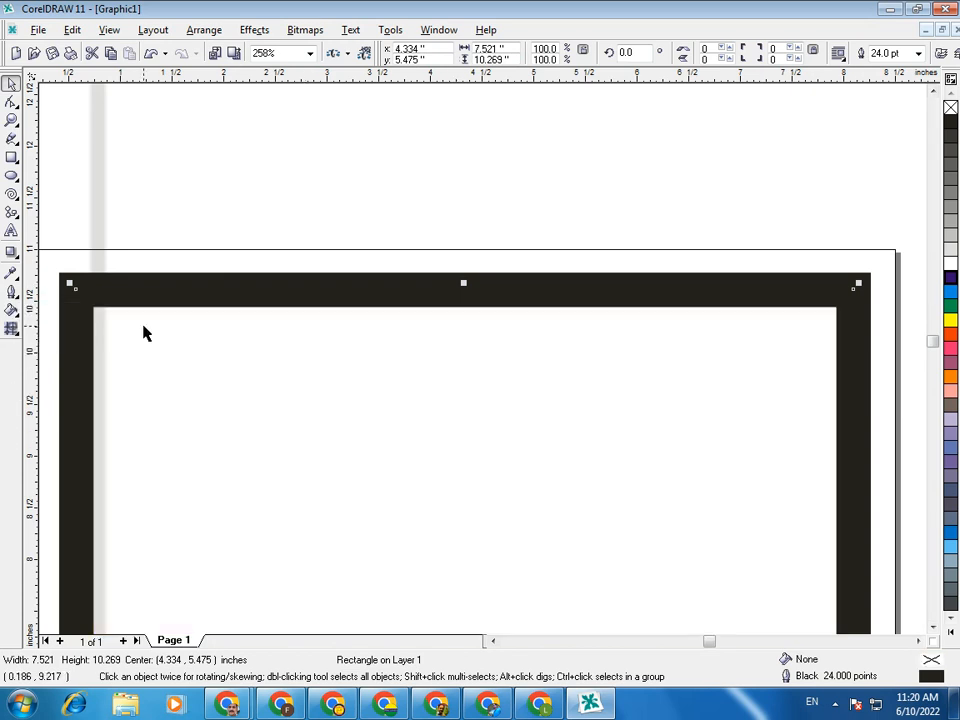
- Set the new rectangle's outline color to Blue
{"action": "left_click", "coordinate": [11, 292]}
{"action": "left_click", "coordinate": [43, 301]}
{"action": "left_click", "coordinate": [405, 228]}
{"action": "left_click", "coordinate": [444, 260]}
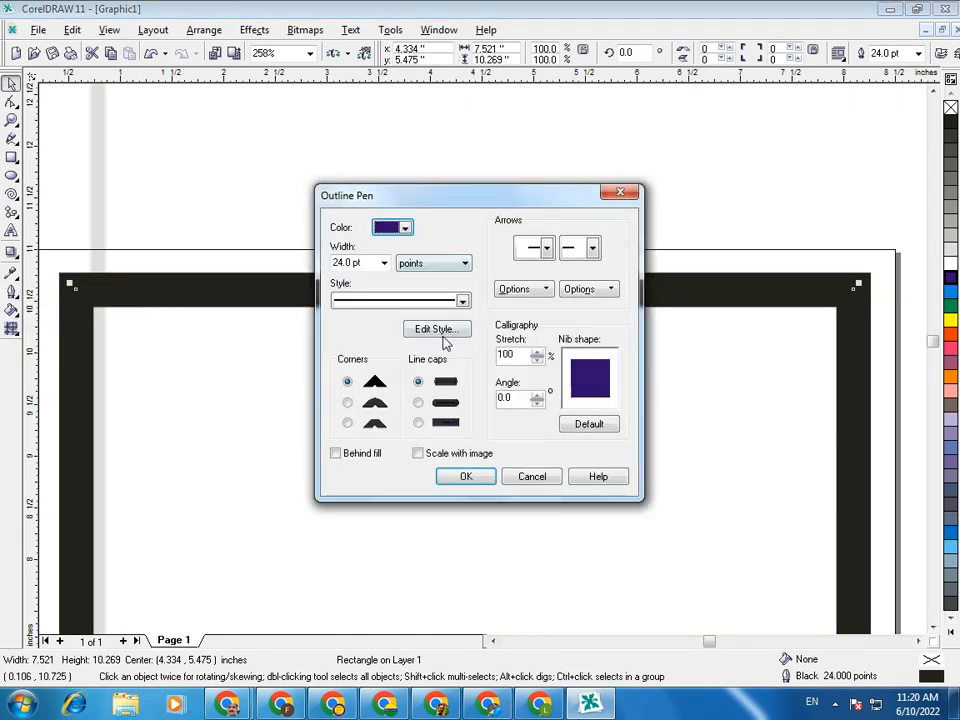
{"action": "left_click", "coordinate": [466, 477]}
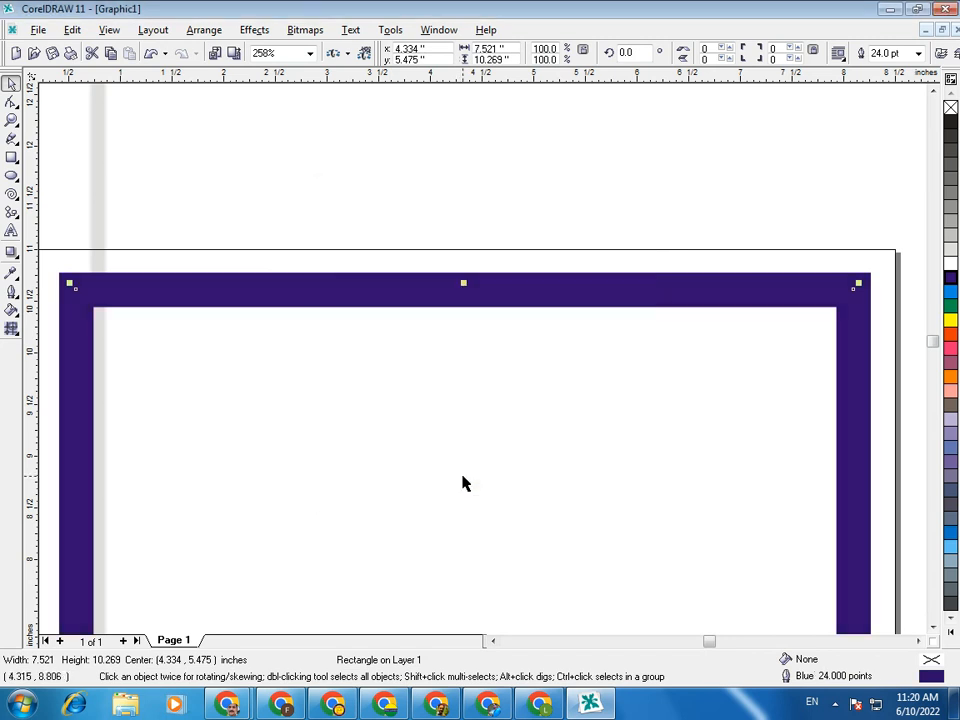
- Duplicate the blue frame and set the copy's outline width to 16 points
{"action": "key", "text": "ctrl+d"}
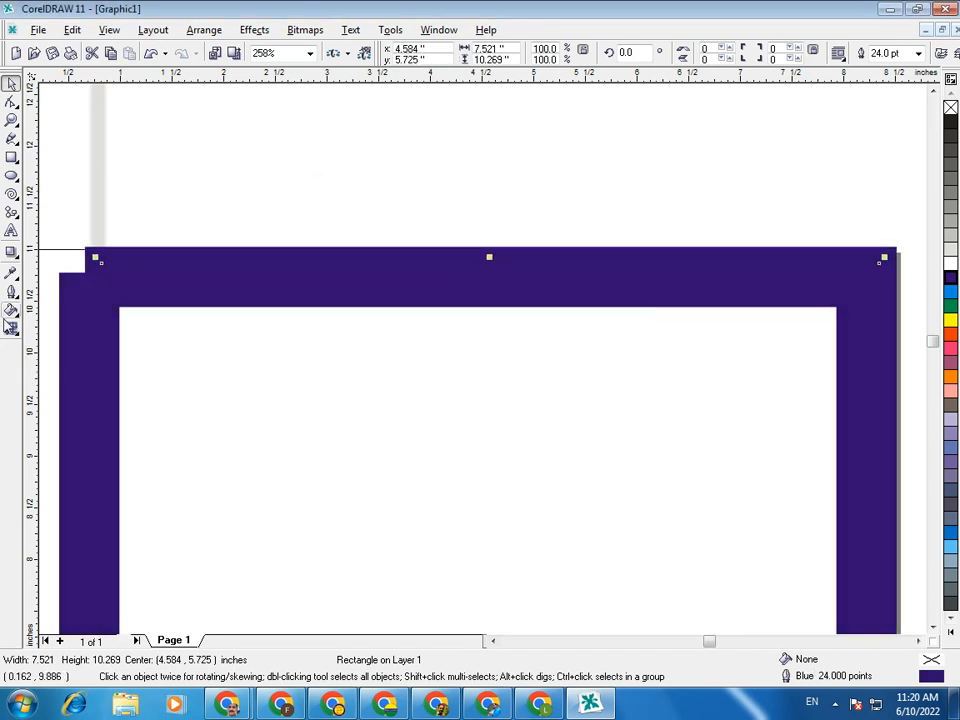
{"action": "left_click", "coordinate": [11, 292]}
{"action": "left_click", "coordinate": [182, 300]}
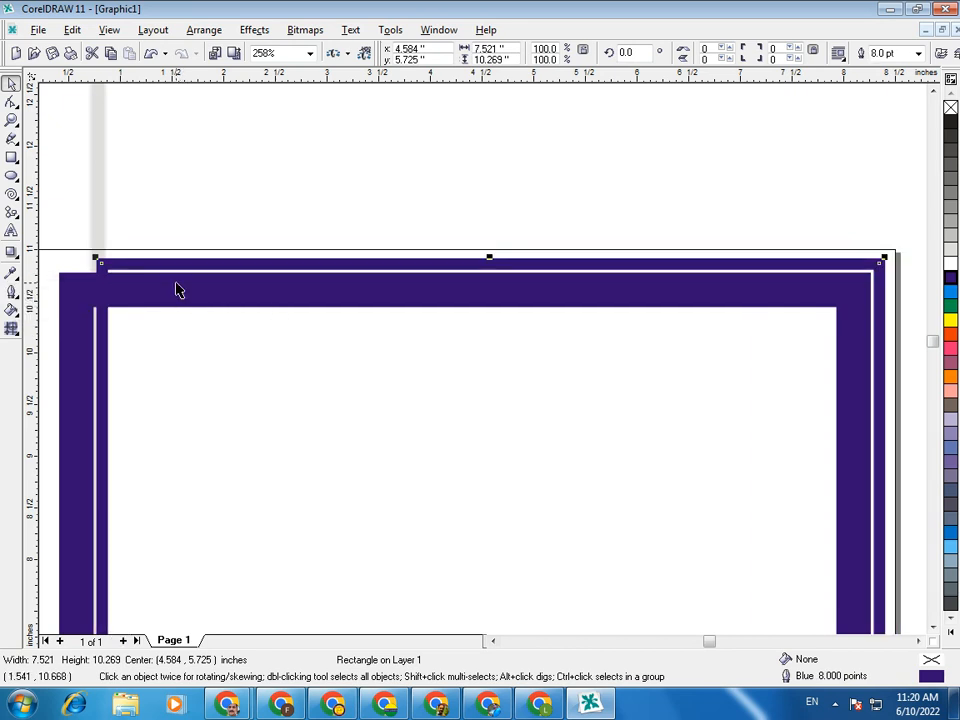
{"action": "left_click", "coordinate": [11, 310]}
{"action": "left_click", "coordinate": [11, 292]}
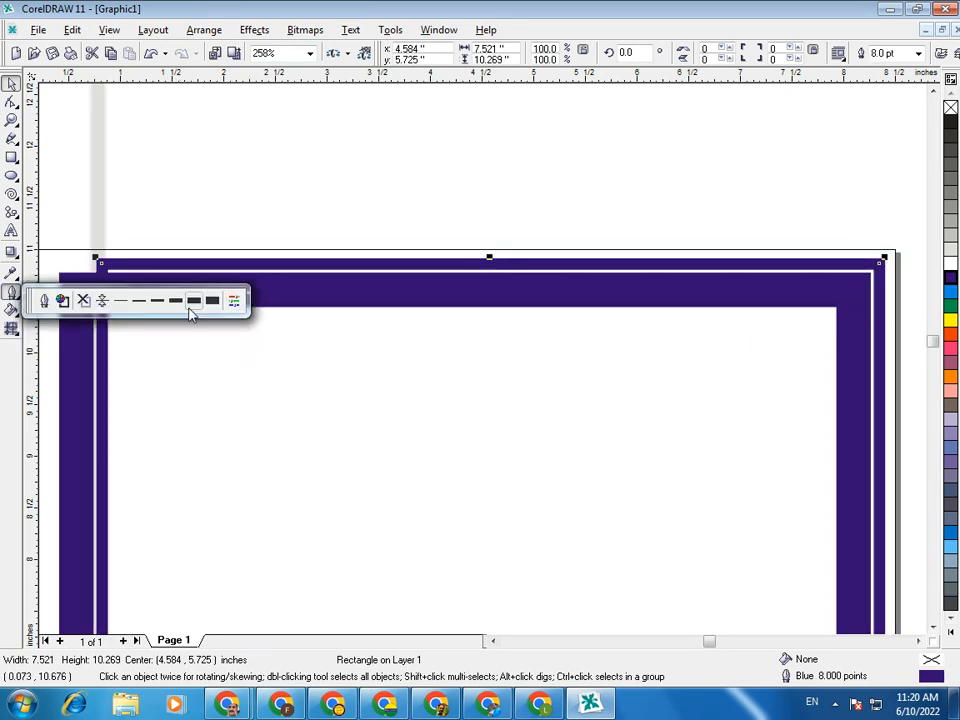
{"action": "left_click", "coordinate": [193, 302]}
- Set the copy's outline color to Yellow and center it over the wider blue frame
{"action": "left_click", "coordinate": [12, 292]}
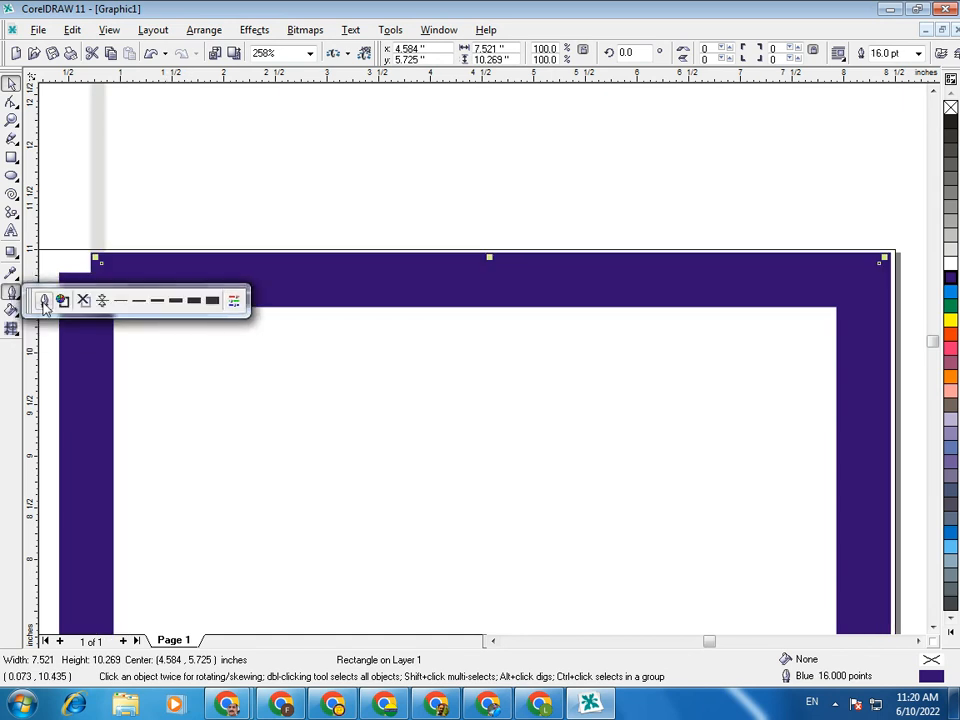
{"action": "left_click", "coordinate": [43, 301]}
{"action": "left_click", "coordinate": [405, 229]}
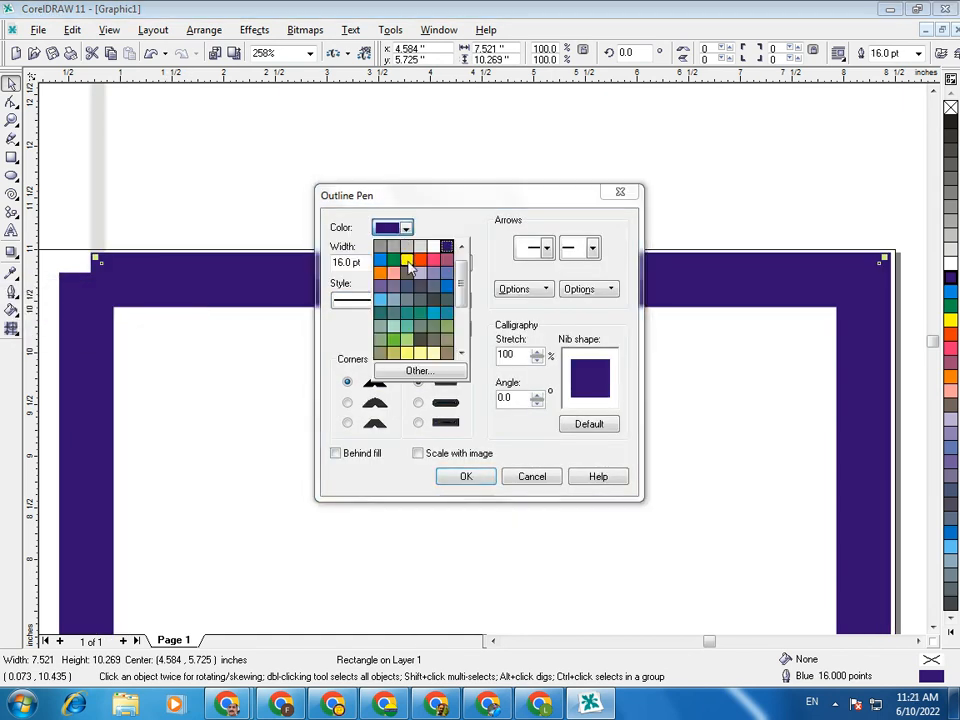
{"action": "left_click", "coordinate": [407, 262]}
{"action": "left_click", "coordinate": [468, 478]}
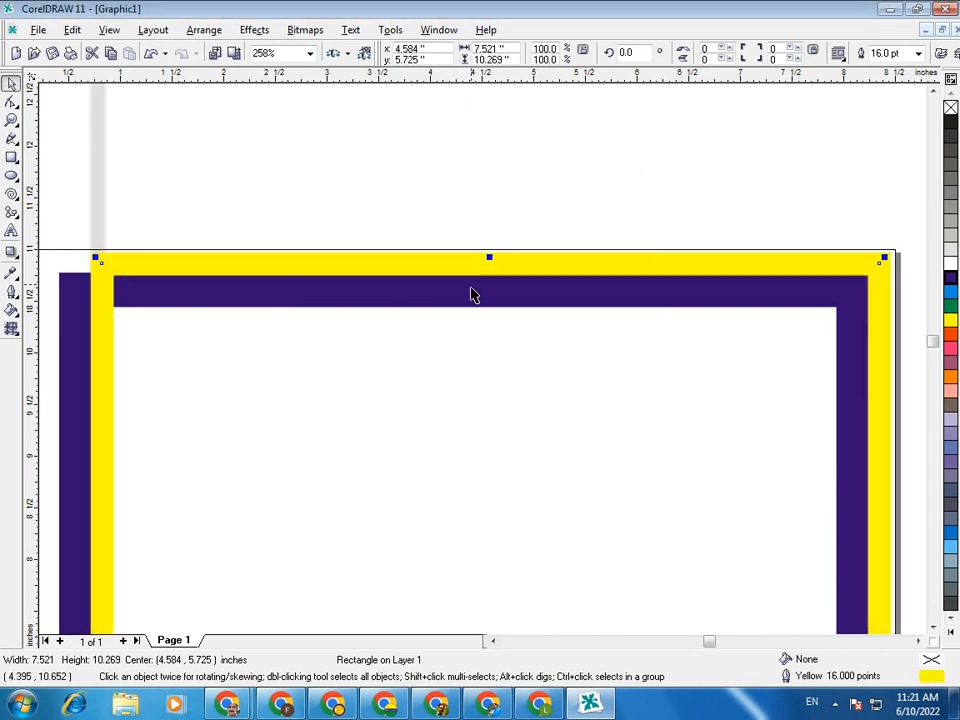
{"action": "left_click_drag", "start_coordinate": [473, 270], "coordinate": [451, 302]}
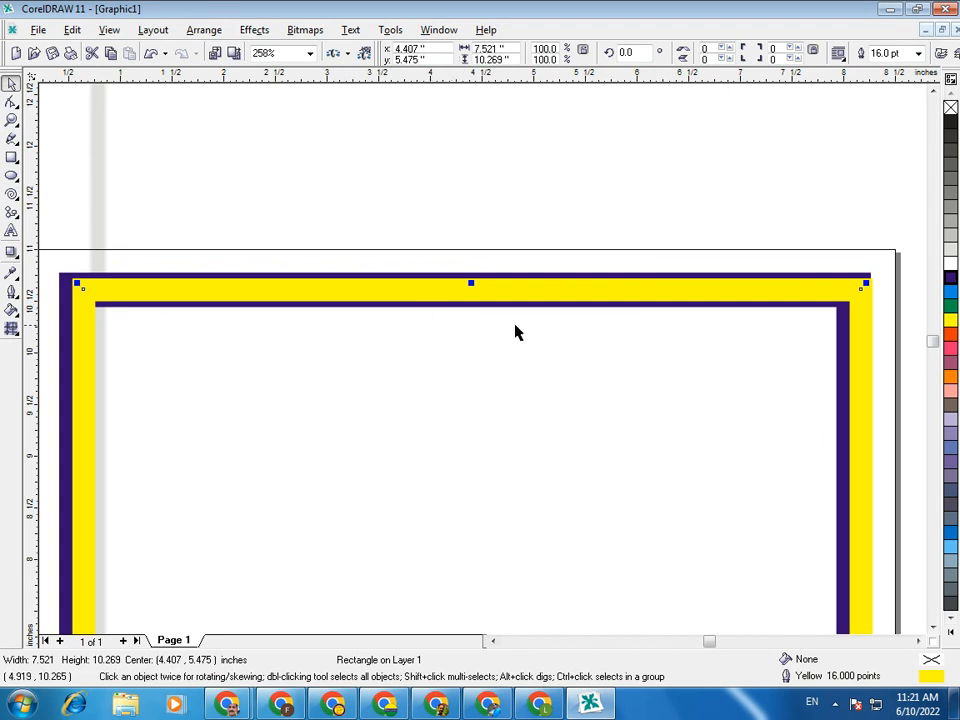
{"action": "left_click_drag", "start_coordinate": [564, 306], "coordinate": [558, 308]}
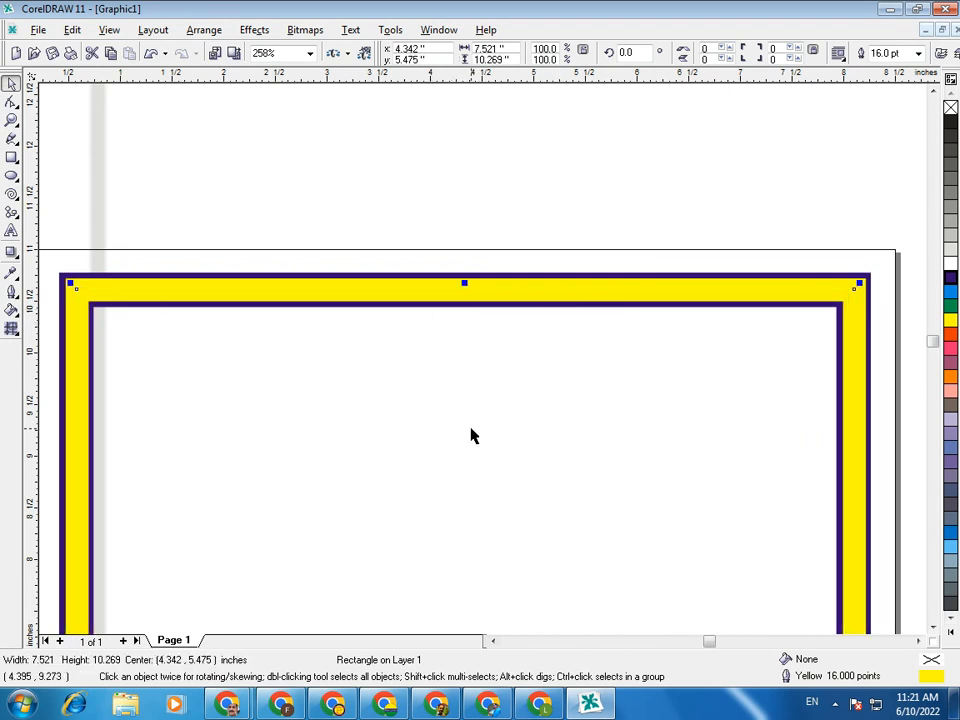
- Give the duplicate of the yellow frame a 1-point outline and set its color to Red
{"action": "left_click", "coordinate": [11, 292]}
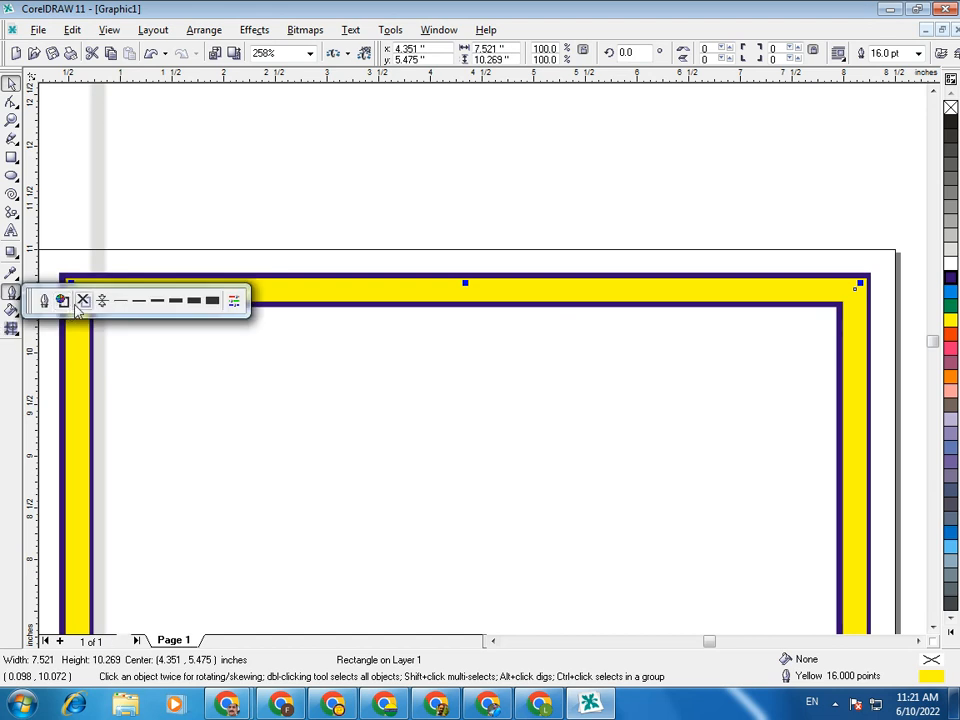
{"action": "left_click", "coordinate": [142, 306]}
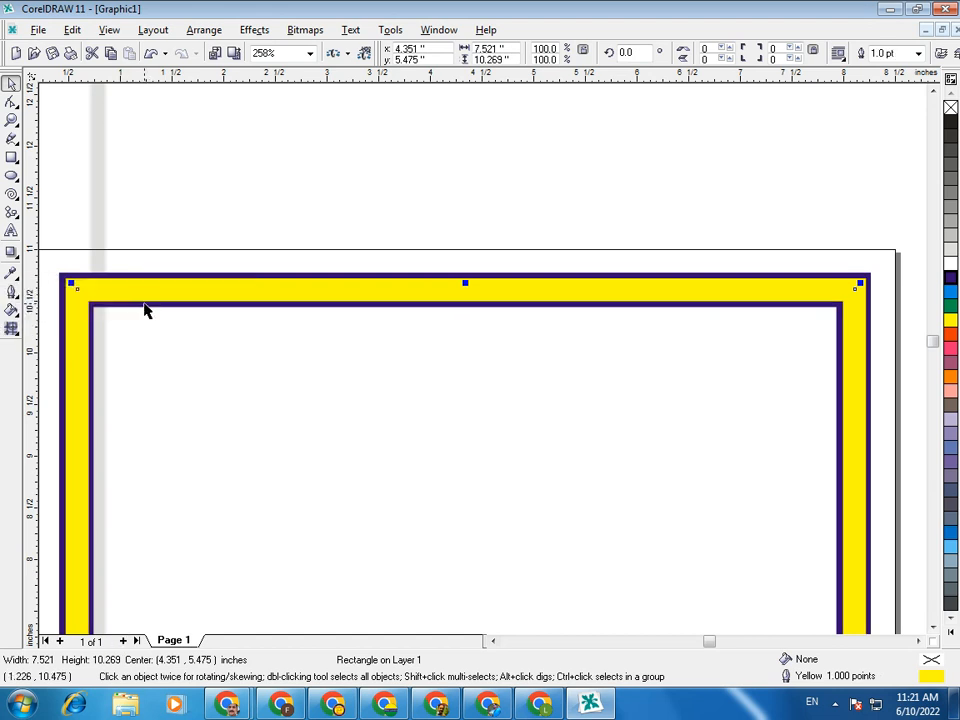
{"action": "left_click", "coordinate": [14, 291]}
{"action": "left_click", "coordinate": [43, 301]}
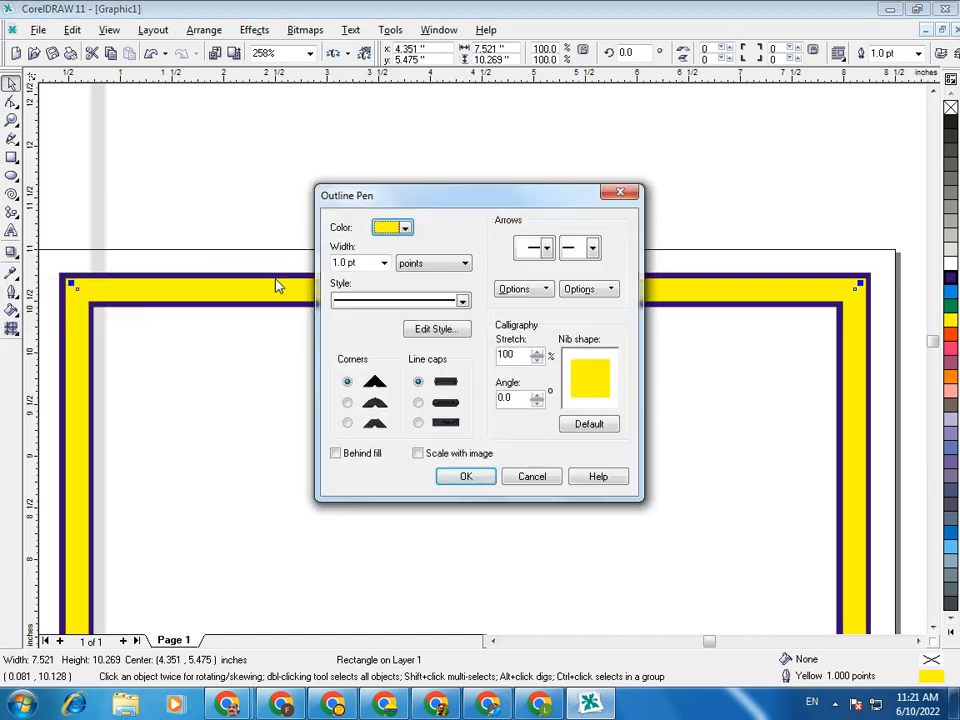
{"action": "left_click", "coordinate": [396, 228]}
{"action": "left_click", "coordinate": [433, 248]}
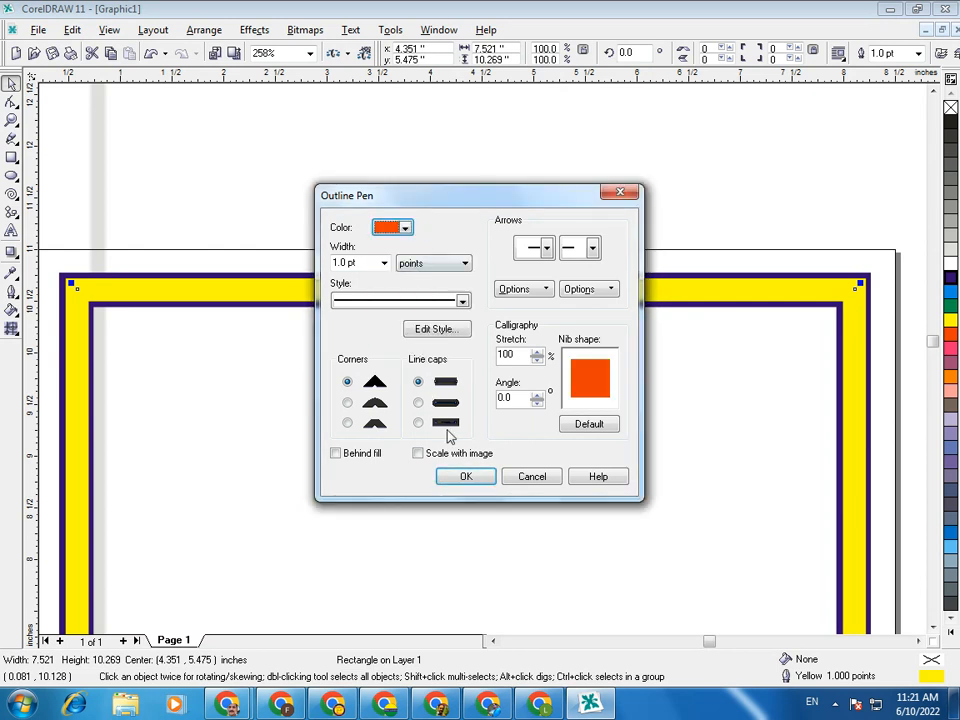
{"action": "left_click", "coordinate": [466, 476]}
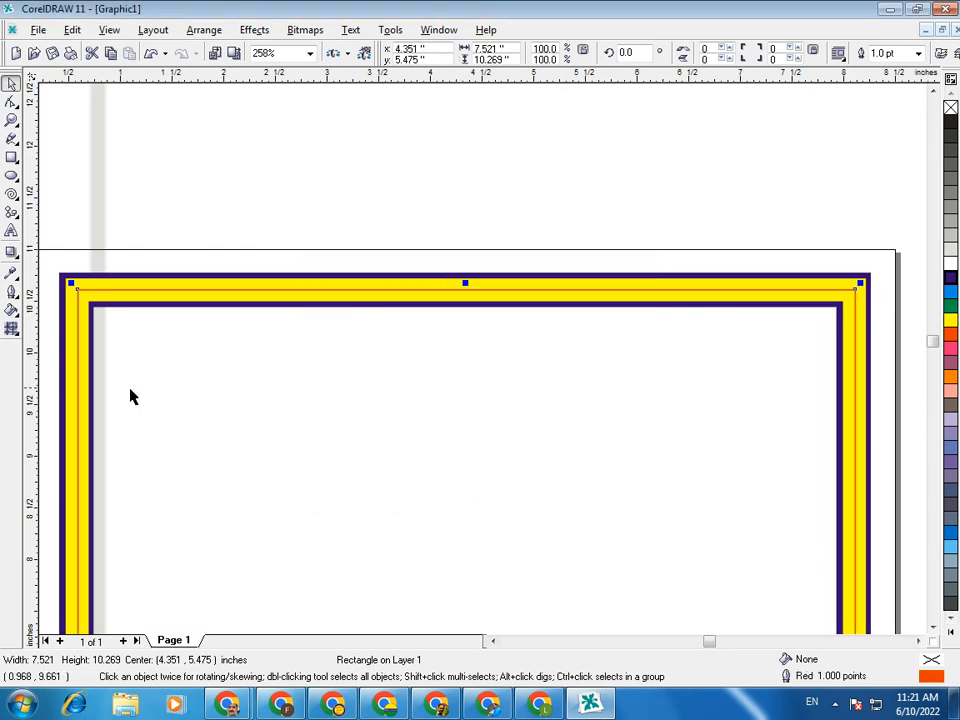
- Set the red frame's outline width to 2 points
{"action": "left_click", "coordinate": [13, 291]}
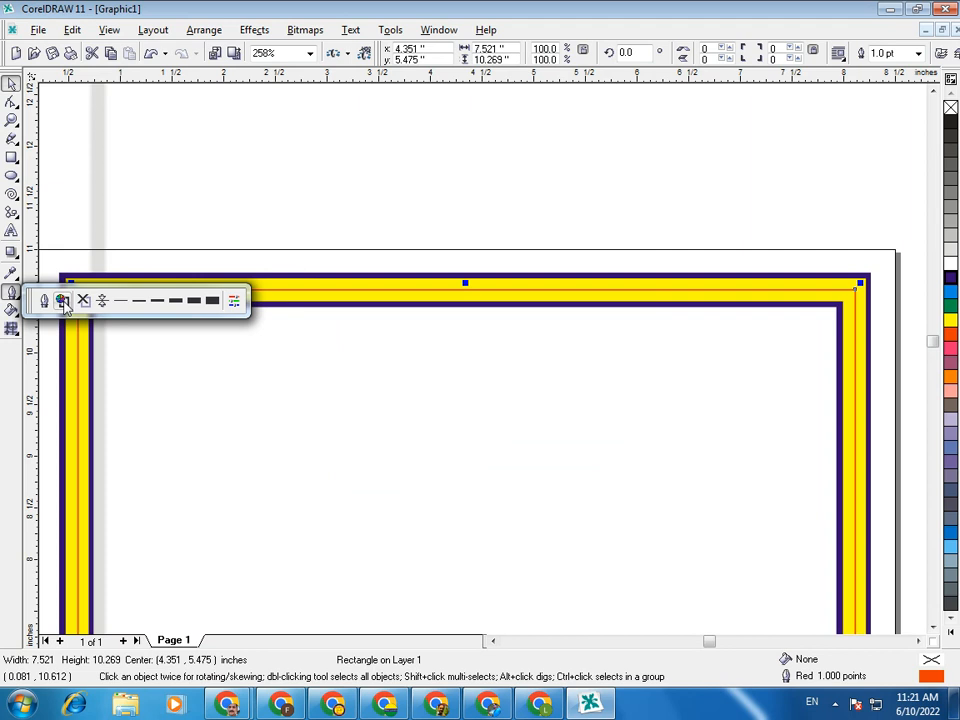
{"action": "left_click", "coordinate": [156, 304]}
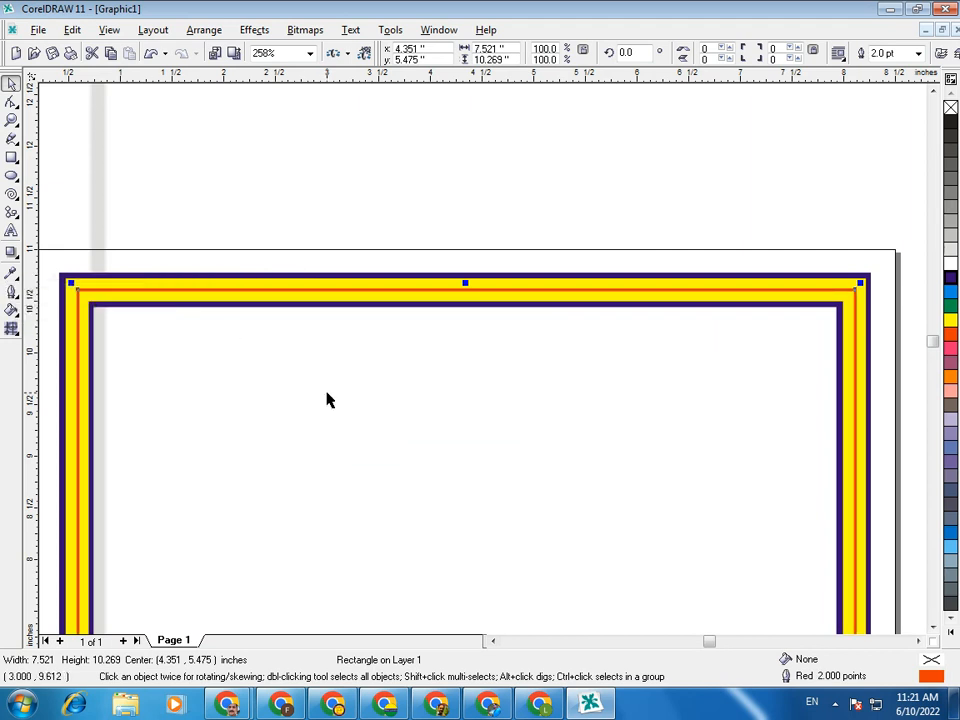
{"action": "key", "text": "F3"}
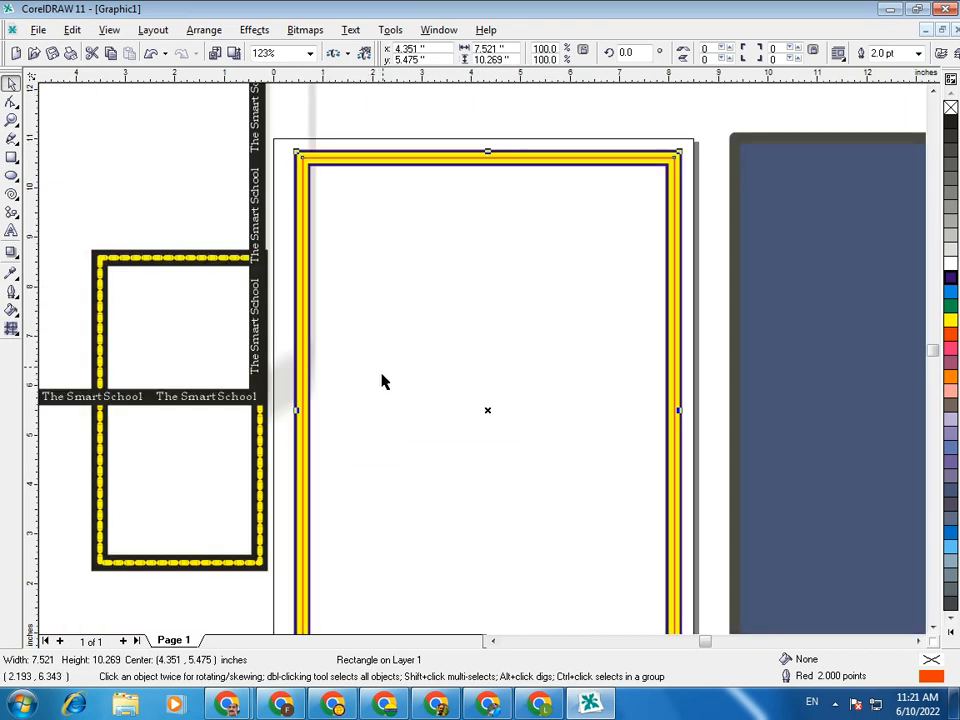
{"action": "key", "text": "F2"}
{"action": "left_click_drag", "start_coordinate": [293, 136], "coordinate": [700, 235]}
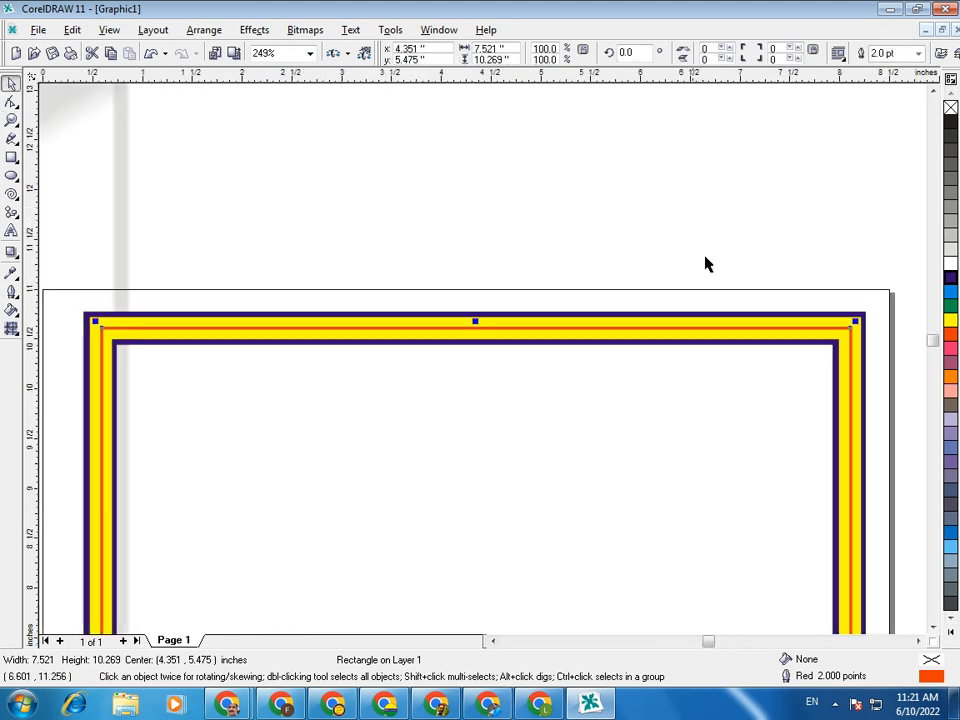
- Add the artistic text "The Smart School" over the upper part of the layered border
{"action": "left_click", "coordinate": [11, 231]}
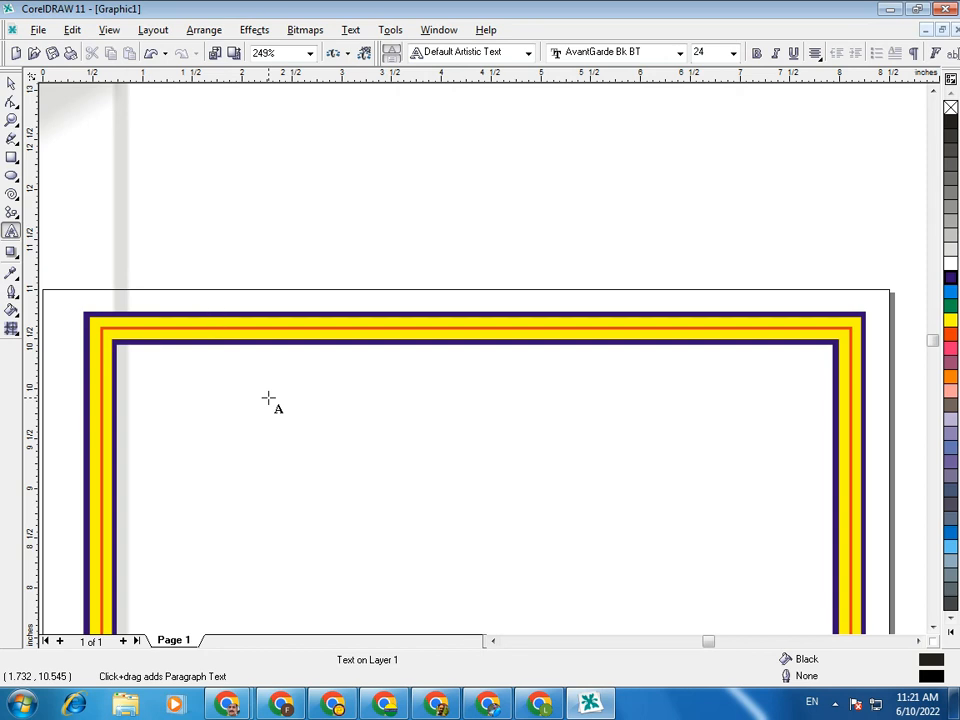
{"action": "type", "text": "The "}
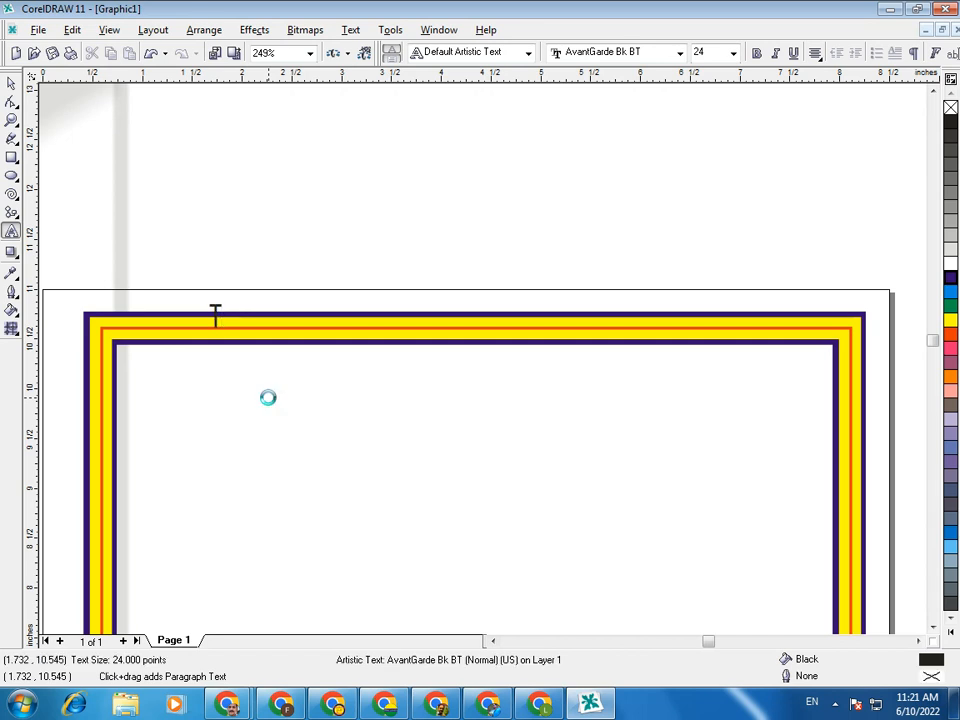
{"action": "type", "text": "C"}
{"action": "key", "text": "BackSpace"}
{"action": "type", "text": "C"}
{"action": "key", "text": "BackSpace"}
{"action": "type", "text": "Smart S"}
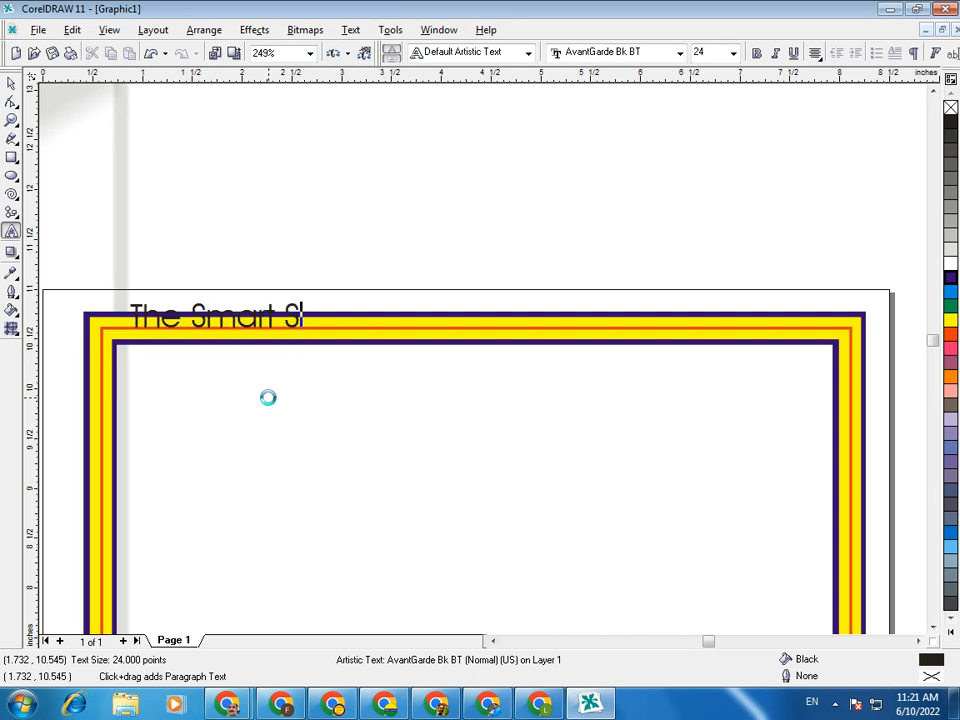
{"action": "type", "text": "chool"}
- Move the "The Smart School" text above the page's upper edge and change its font to a serif typeface
{"action": "left_click", "coordinate": [10, 83]}
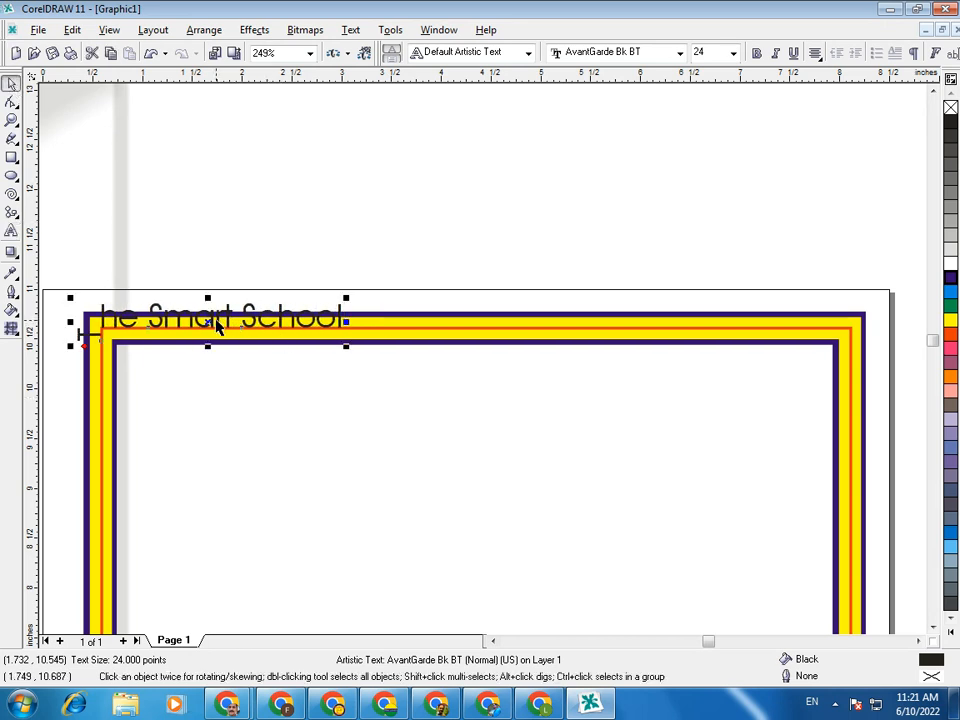
{"action": "left_click_drag", "start_coordinate": [217, 325], "coordinate": [306, 262]}
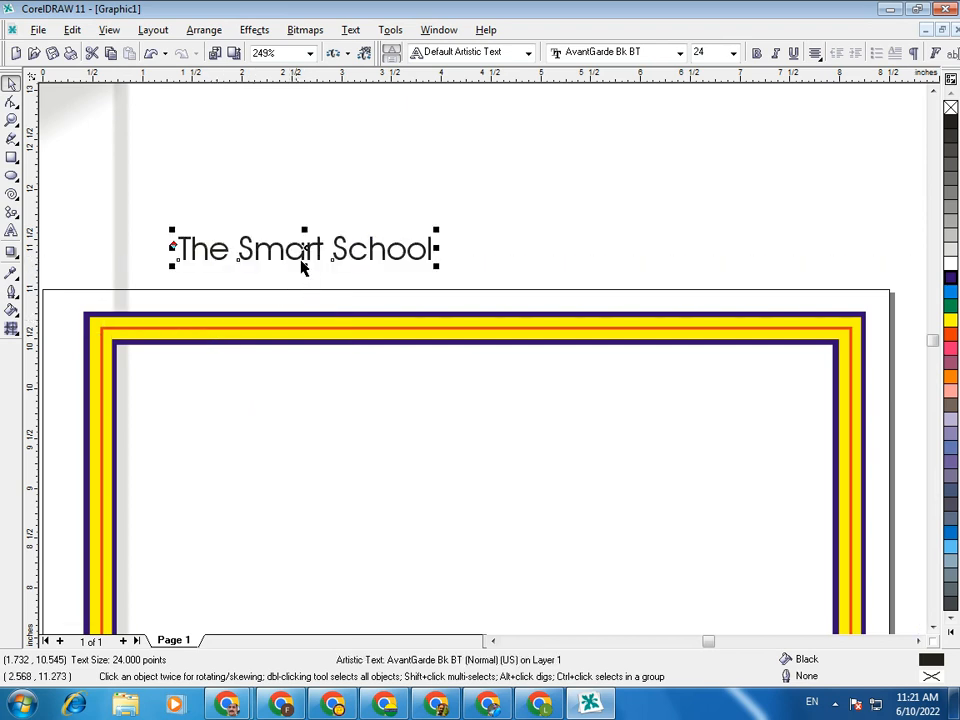
{"action": "left_click", "coordinate": [680, 52]}
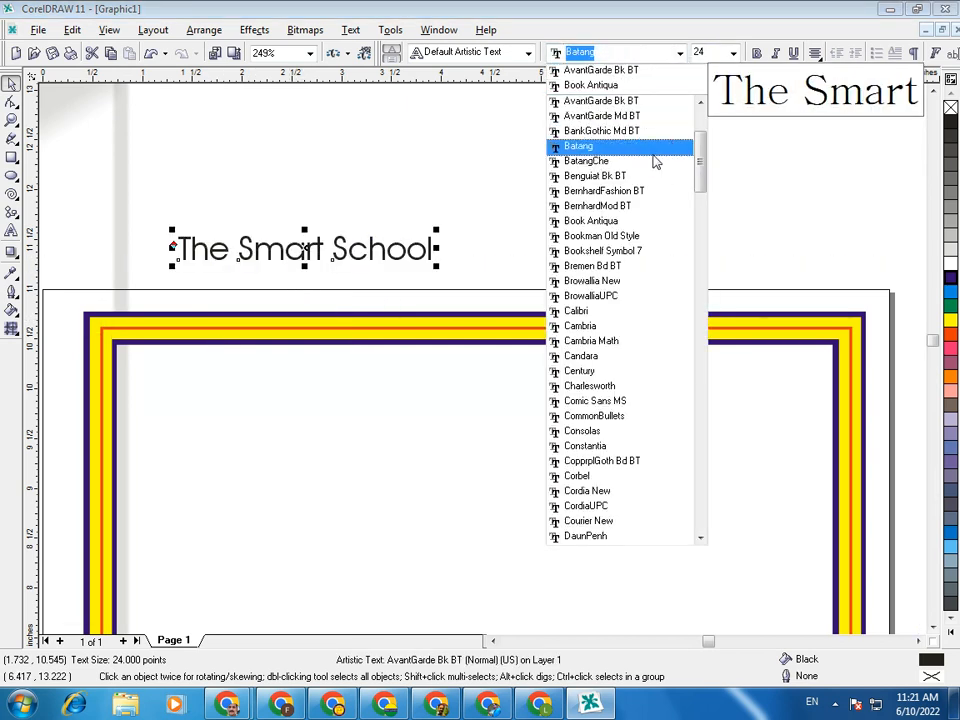
{"action": "left_click", "coordinate": [638, 214]}
- Try to move the text down toward the layered border, undoing each move
{"action": "mouse_move", "coordinate": [306, 251]}
{"action": "left_mouse_down"}
{"action": "mouse_move", "coordinate": [246, 311]}
{"action": "mouse_move", "coordinate": [302, 278]}
{"action": "mouse_move", "coordinate": [313, 256]}
{"action": "mouse_move", "coordinate": [301, 267]}
{"action": "left_mouse_up"}
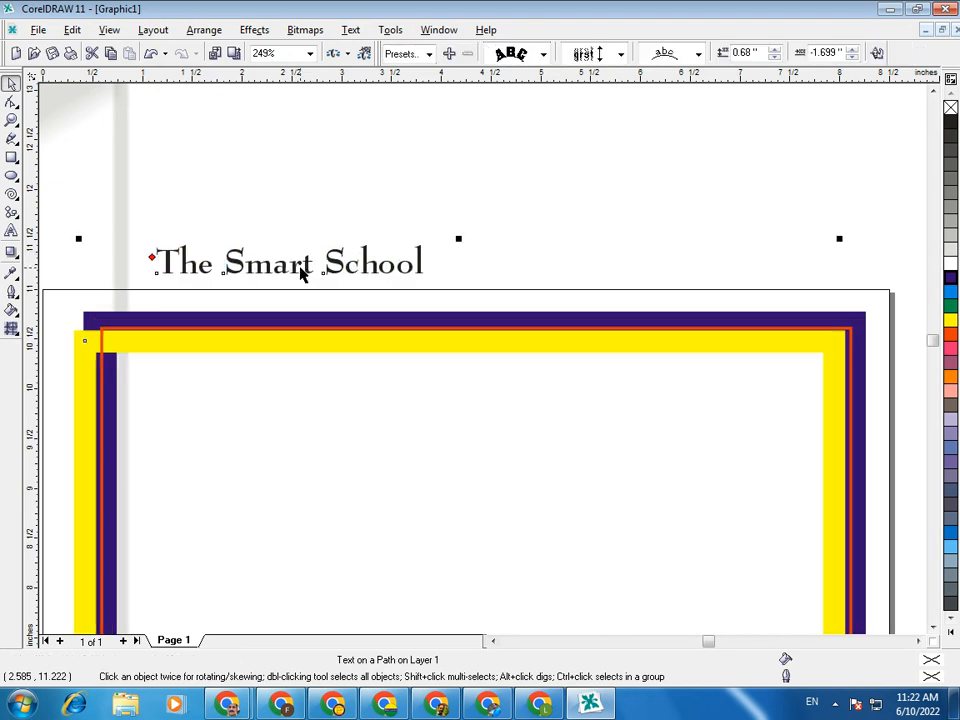
{"action": "key", "text": "ctrl+z"}
{"action": "left_click", "coordinate": [392, 177]}
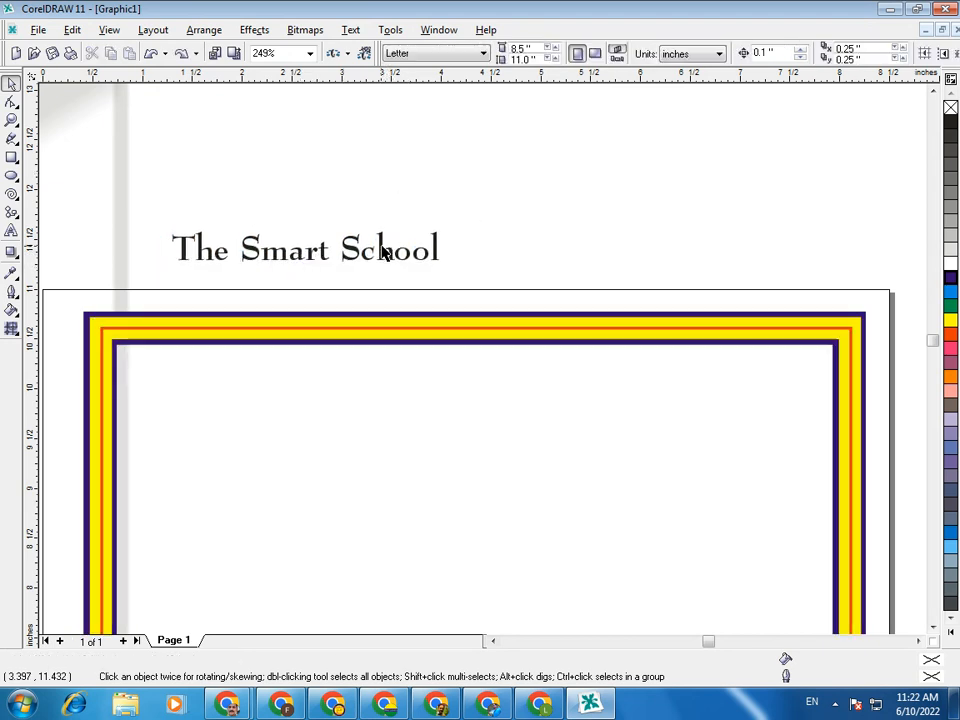
{"action": "left_click_drag", "start_coordinate": [350, 250], "coordinate": [334, 381]}
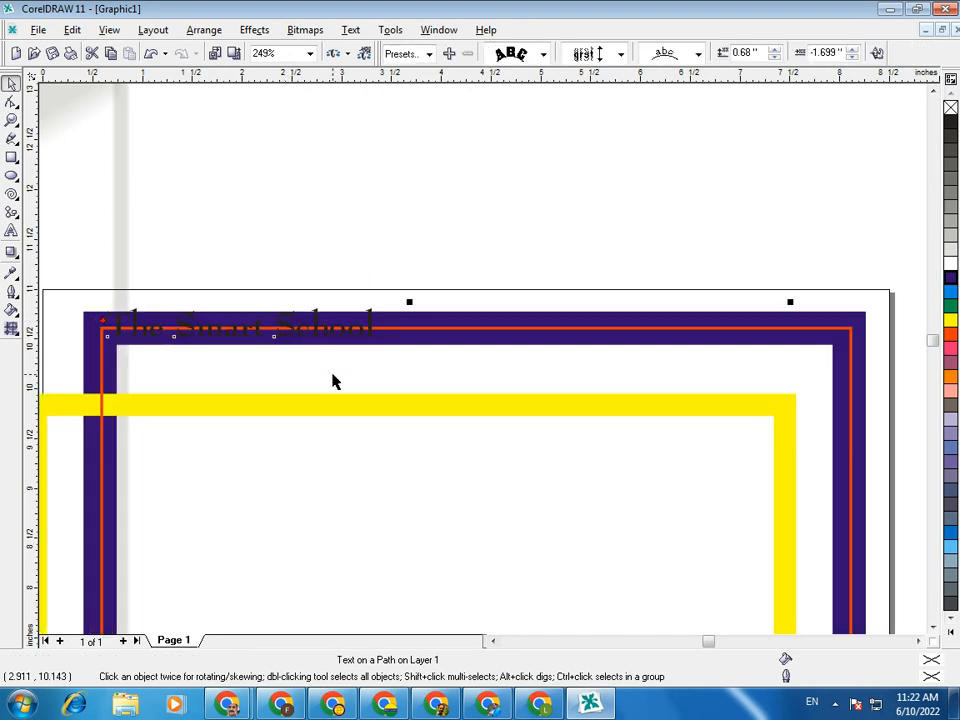
{"action": "key", "text": "ctrl+z"}
{"action": "left_click", "coordinate": [578, 163]}
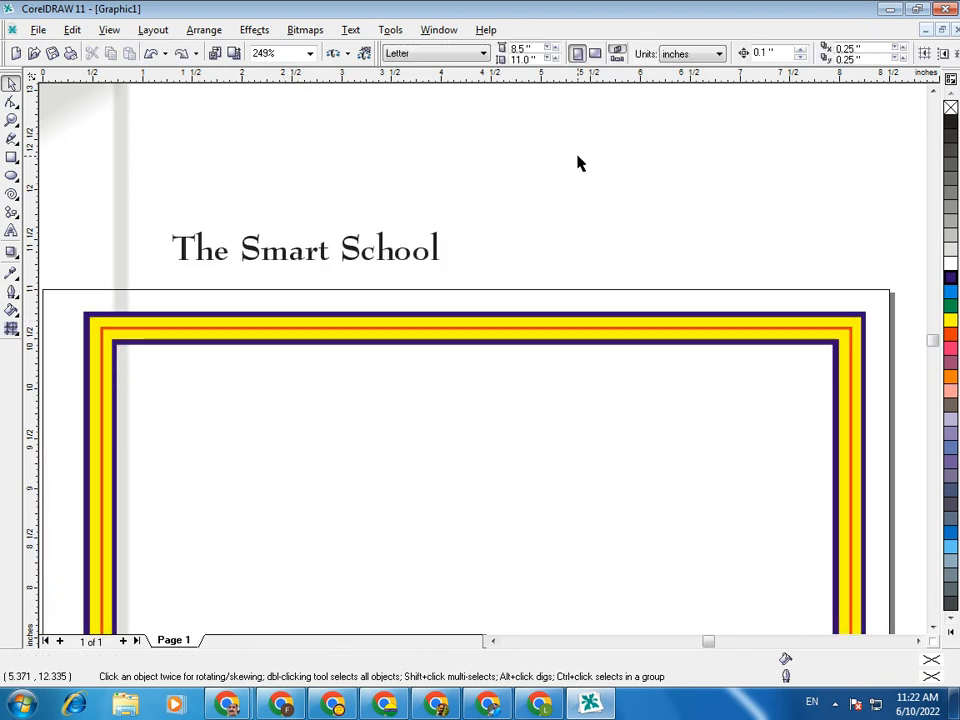
- Delete the "The Smart School" text together with the yellow frame it is attached to
{"action": "key", "text": "F3"}
{"action": "left_click", "coordinate": [933, 92]}
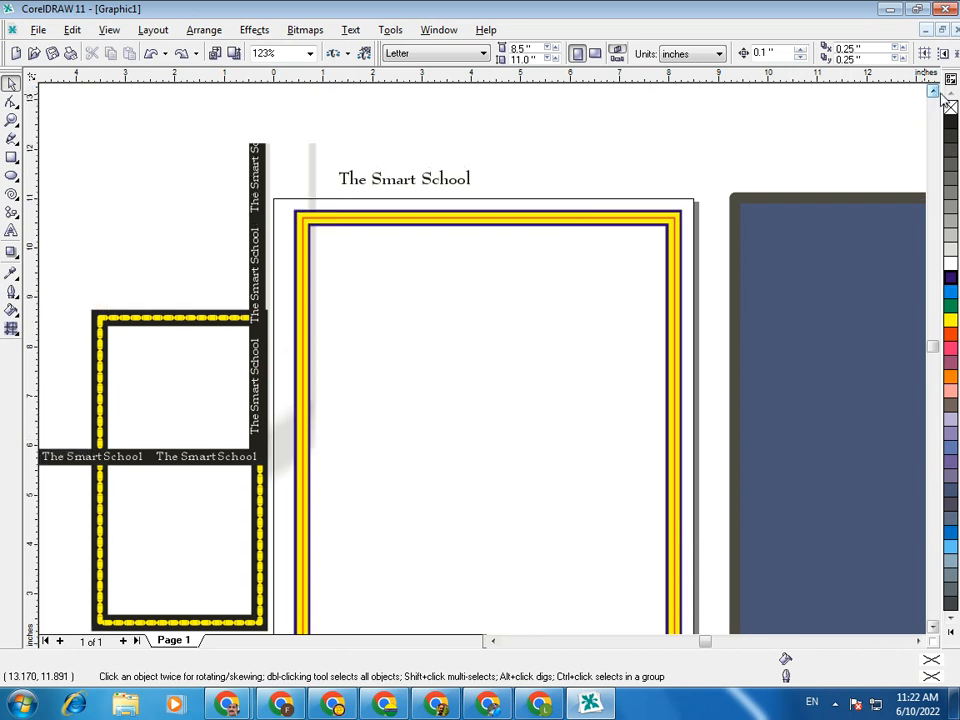
{"action": "left_click_drag", "start_coordinate": [467, 184], "coordinate": [527, 190]}
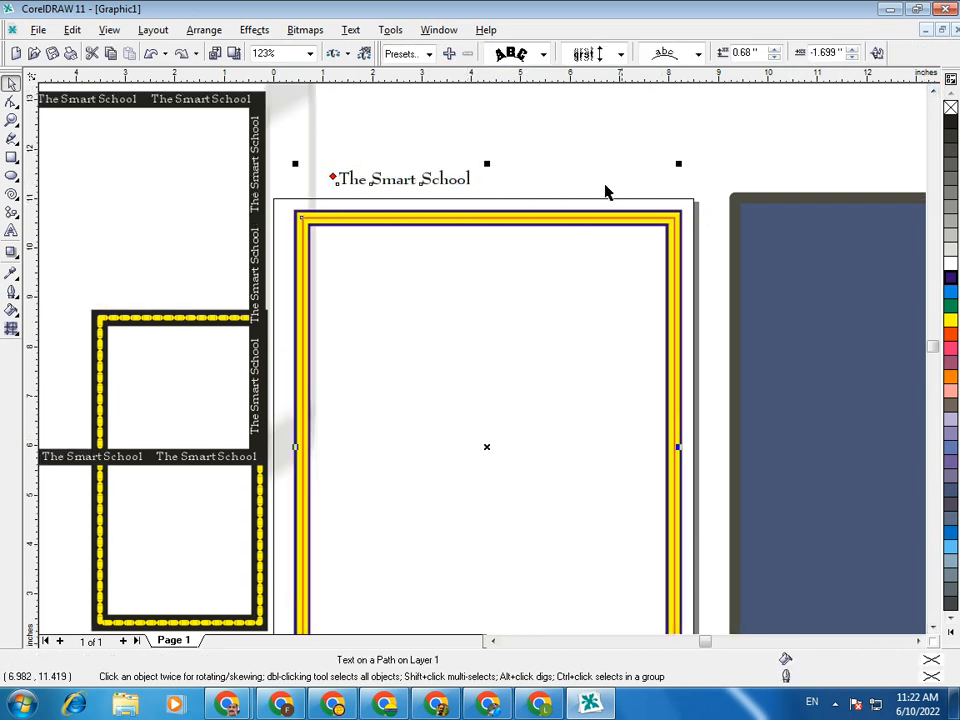
{"action": "left_click", "coordinate": [647, 146]}
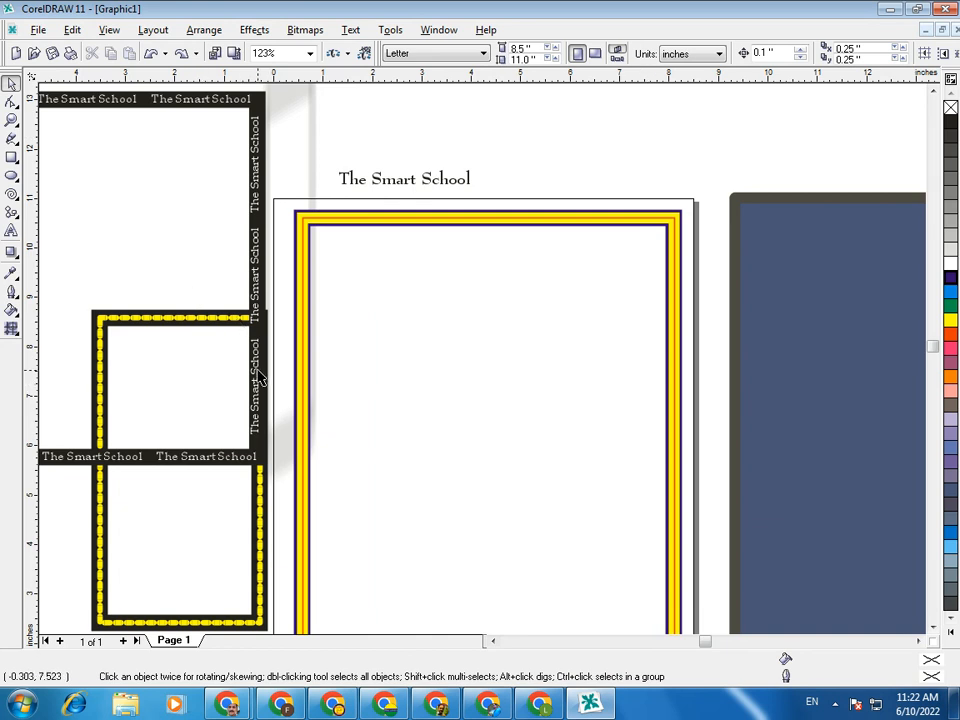
{"action": "left_click_drag", "start_coordinate": [328, 135], "coordinate": [530, 207]}
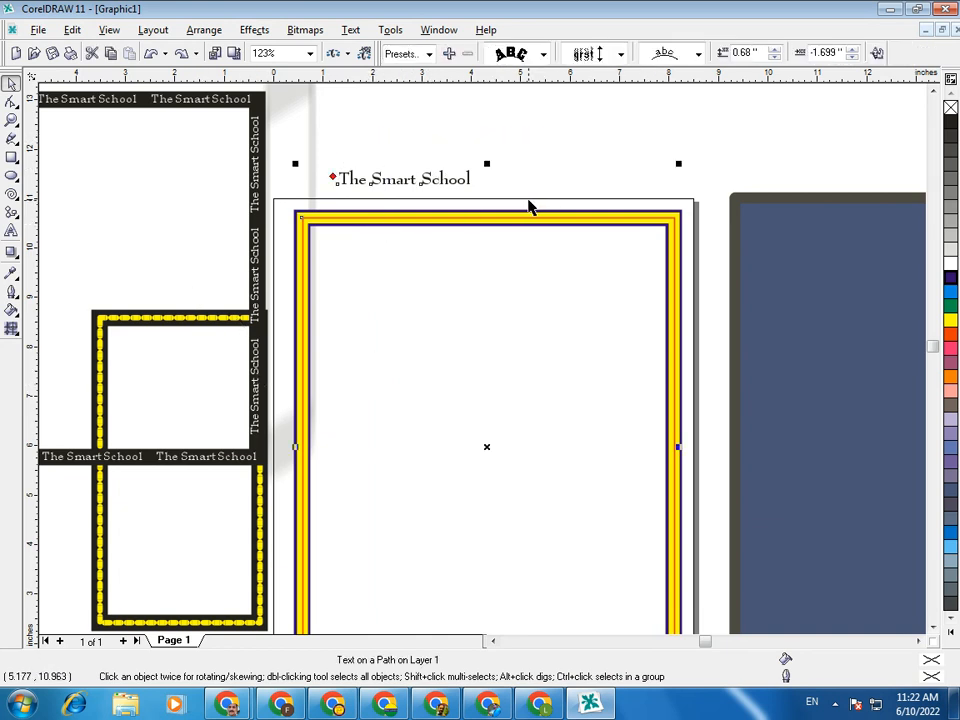
{"action": "key", "text": "Delete"}
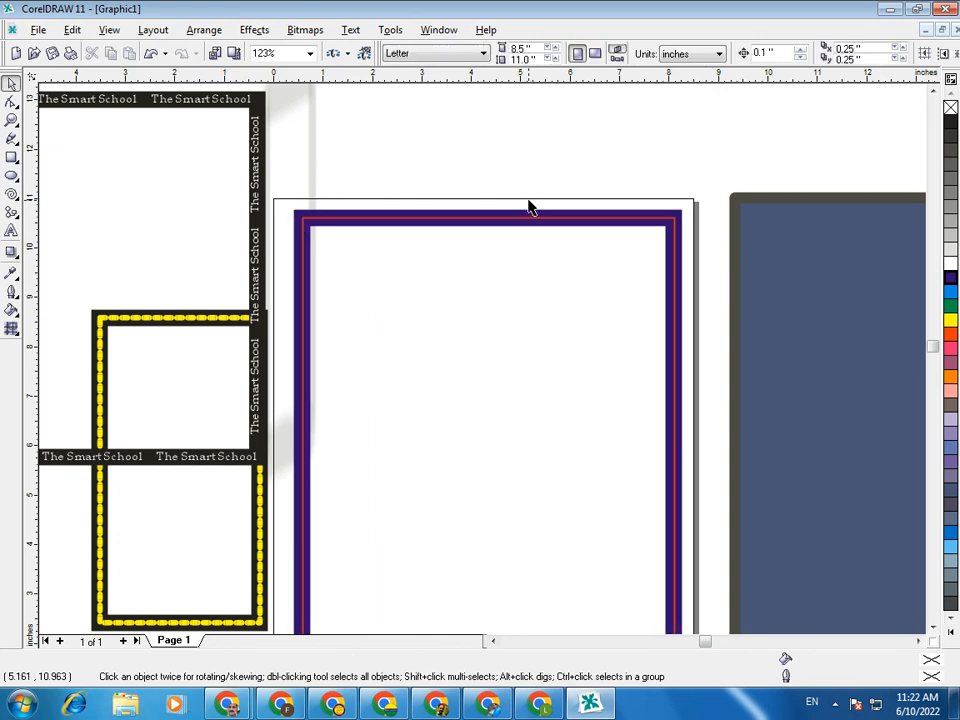
{"action": "left_click", "coordinate": [506, 263]}
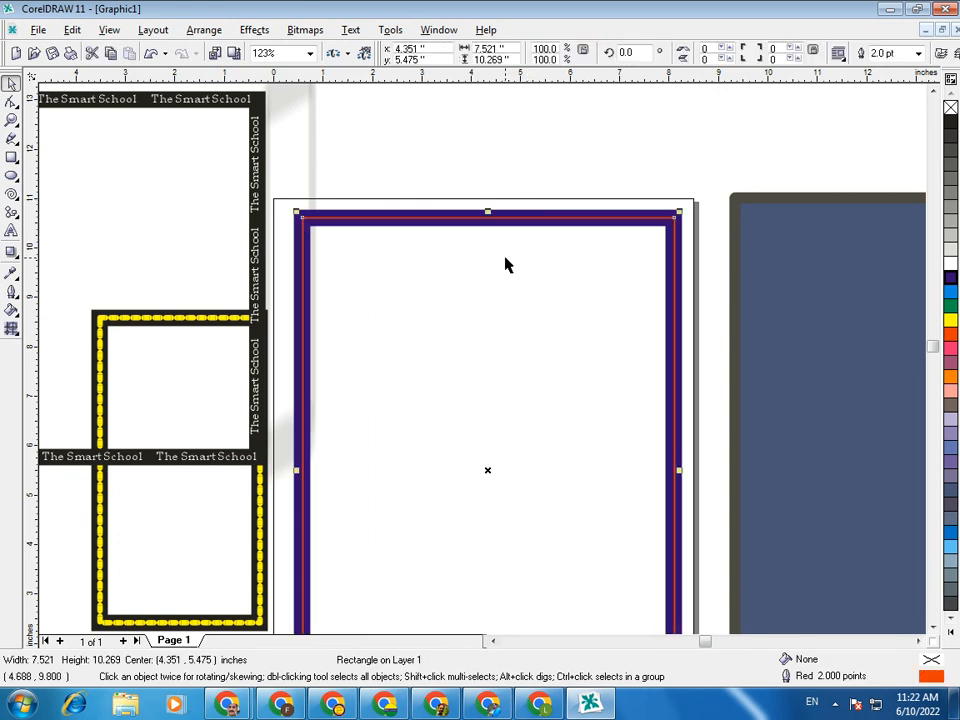
- Draw a straight horizontal line about 14.3 inches long above the page with the Freehand tool
{"action": "key", "text": "F3"}
{"action": "key", "text": "F3"}
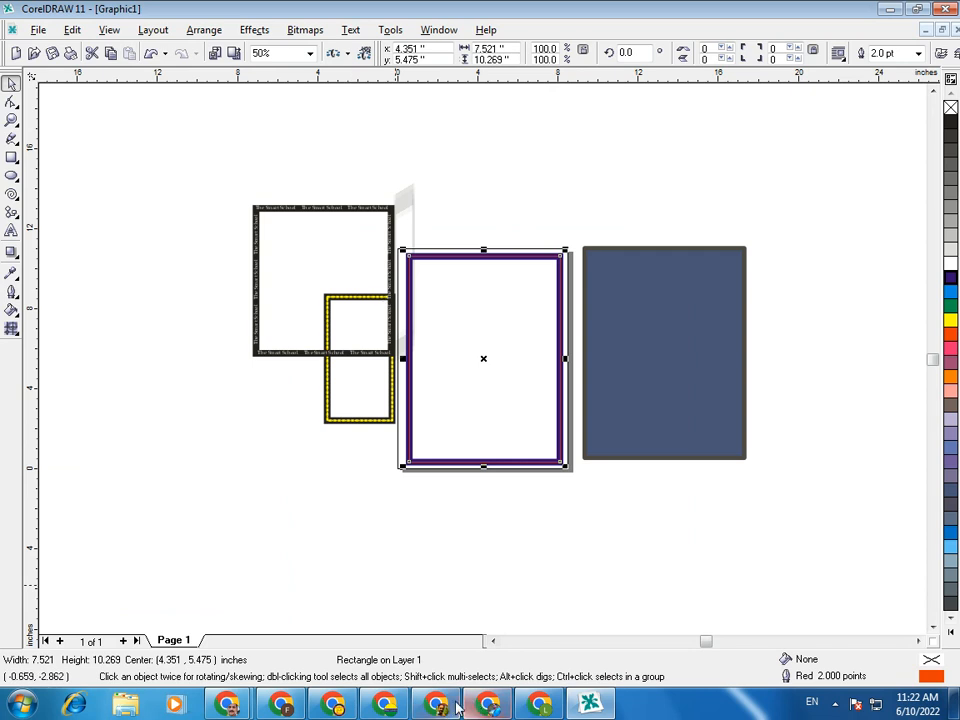
{"action": "key", "text": "F2"}
{"action": "left_click_drag", "start_coordinate": [230, 158], "coordinate": [868, 476]}
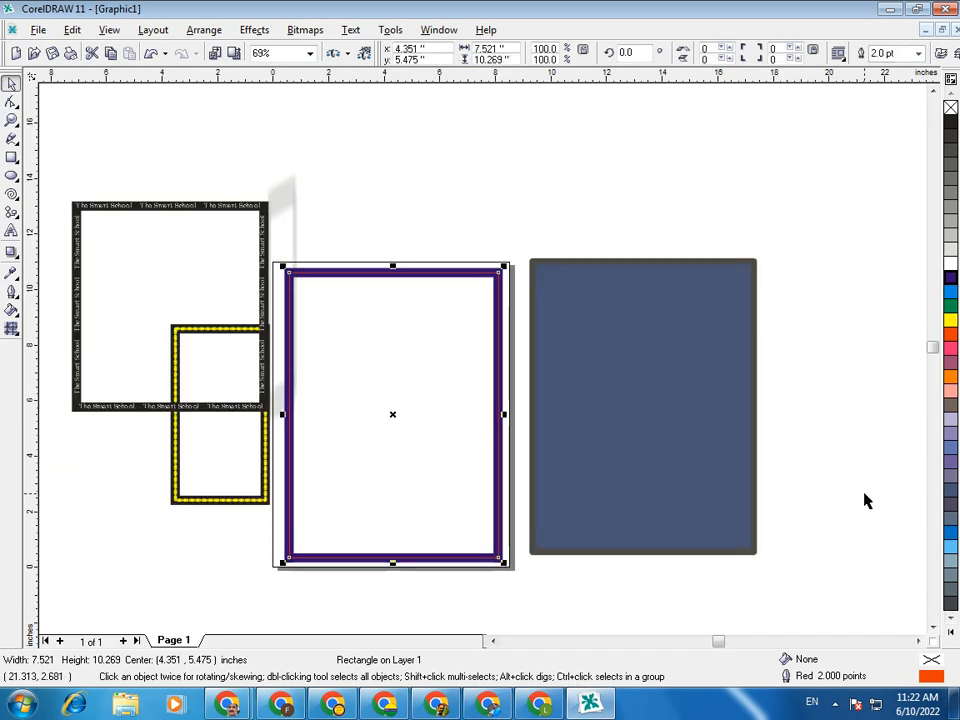
{"action": "left_click", "coordinate": [11, 139]}
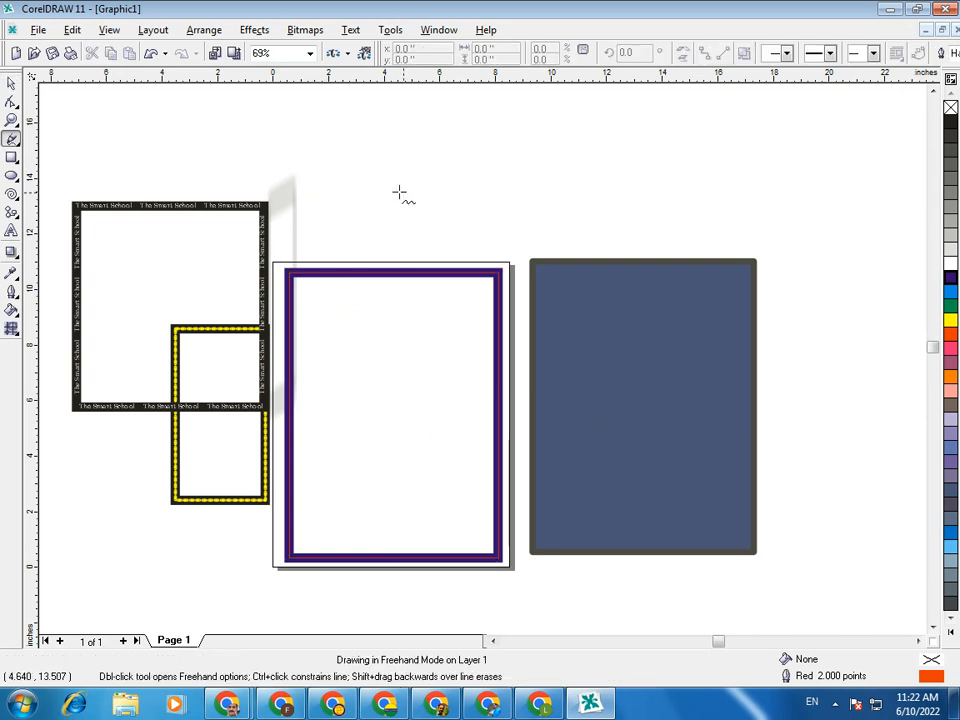
{"action": "left_click", "coordinate": [362, 179]}
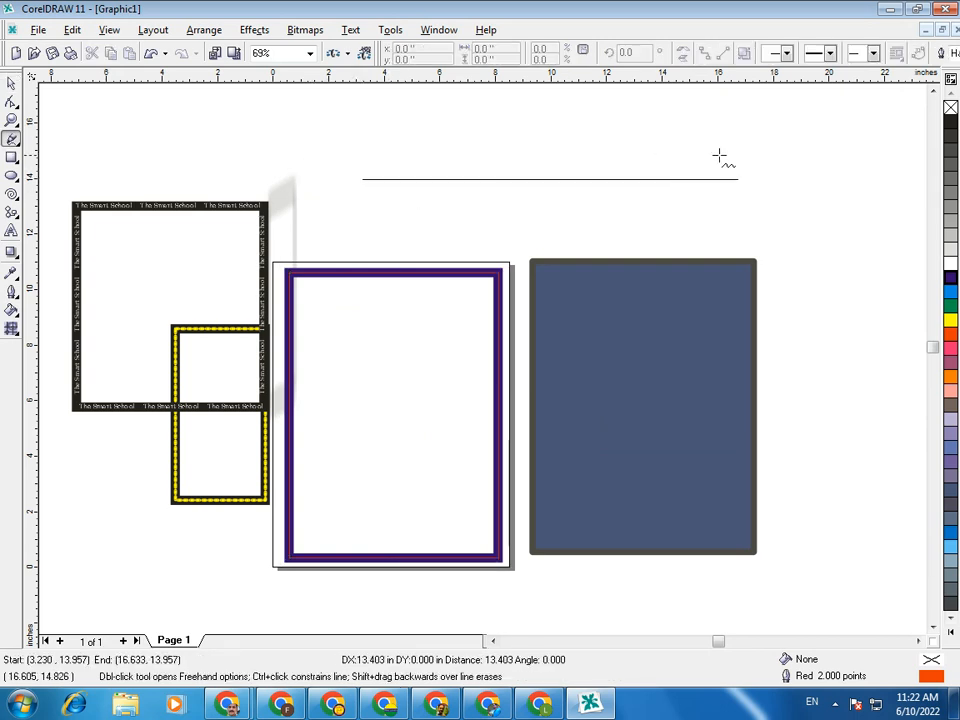
{"action": "left_click", "coordinate": [765, 178]}
{"action": "left_click", "coordinate": [11, 83]}
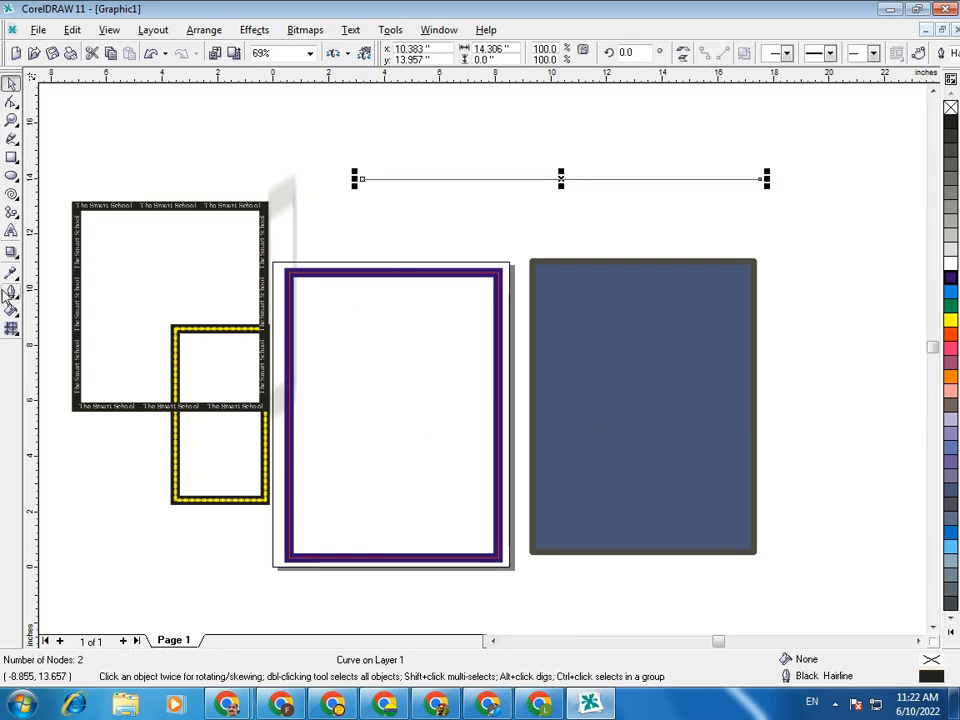
- Set the horizontal line's outline width to 24 points
{"action": "left_click", "coordinate": [11, 291]}
{"action": "left_click", "coordinate": [207, 301]}
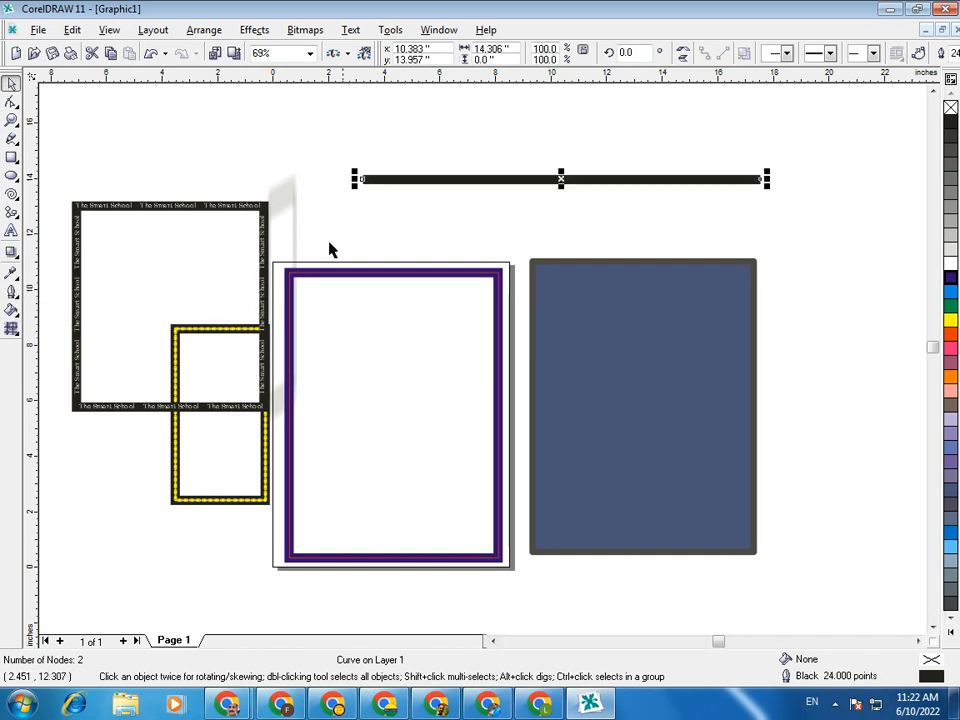
{"action": "left_click", "coordinate": [396, 223]}
{"action": "key", "text": "z"}
{"action": "left_click_drag", "start_coordinate": [340, 151], "coordinate": [760, 224]}
{"action": "left_click", "coordinate": [11, 311]}
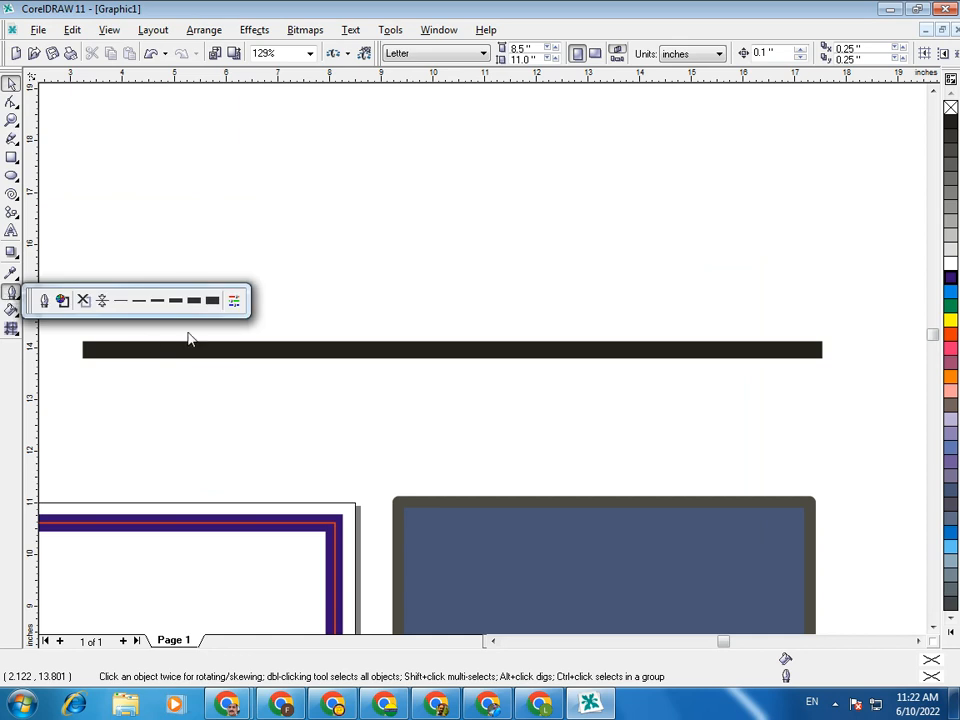
{"action": "left_click", "coordinate": [207, 301]}
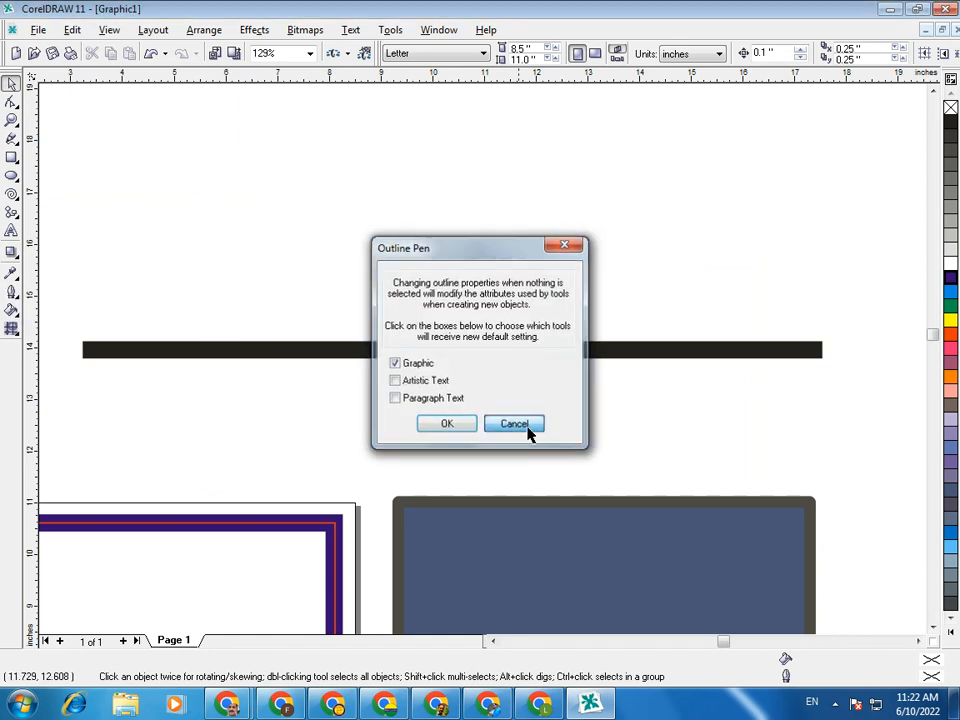
{"action": "left_click", "coordinate": [514, 424]}
- Select the thick black line above the page and apply the 24-point outline width again
{"action": "left_click", "coordinate": [491, 349]}
{"action": "left_click", "coordinate": [12, 296]}
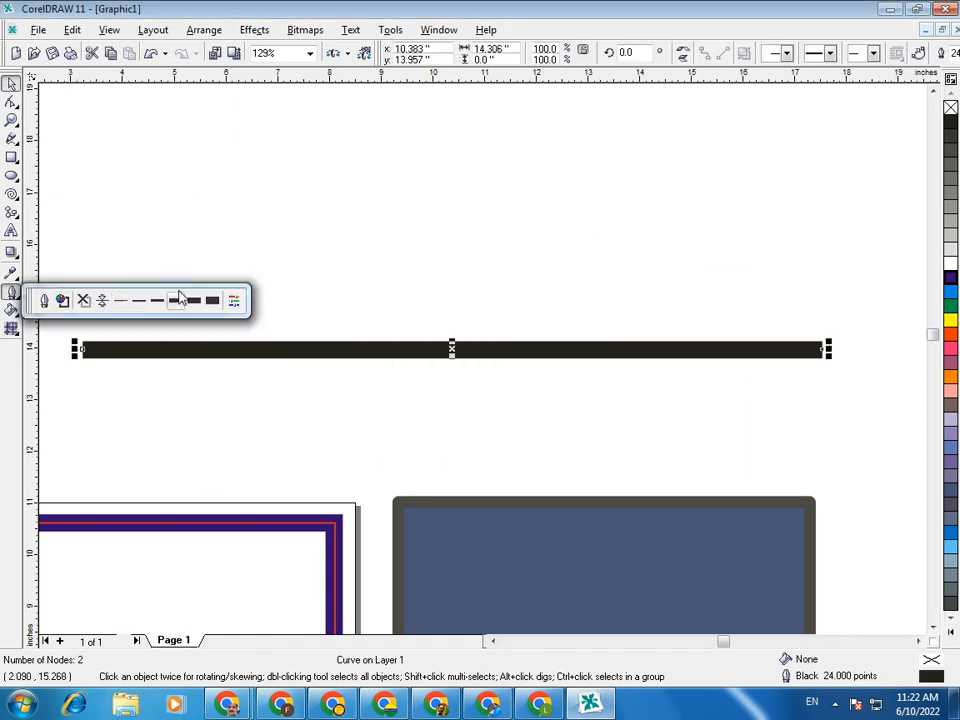
{"action": "left_click", "coordinate": [209, 301]}
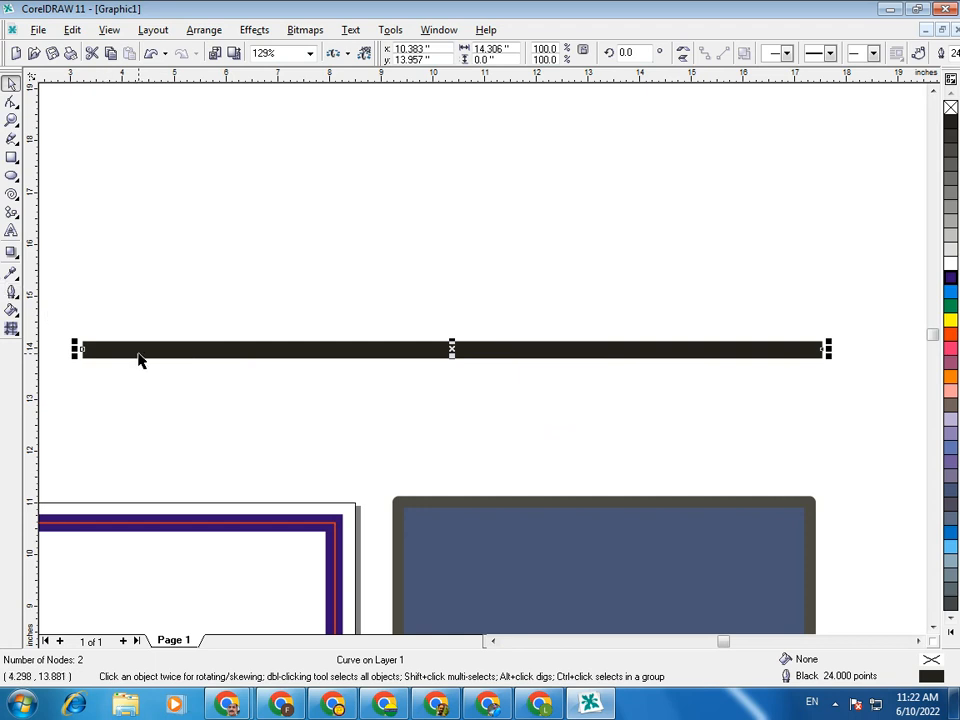
- Duplicate the thick black line above the page and set the copy's outline width to 2 points
{"action": "left_click_drag", "start_coordinate": [139, 360], "coordinate": [137, 349]}
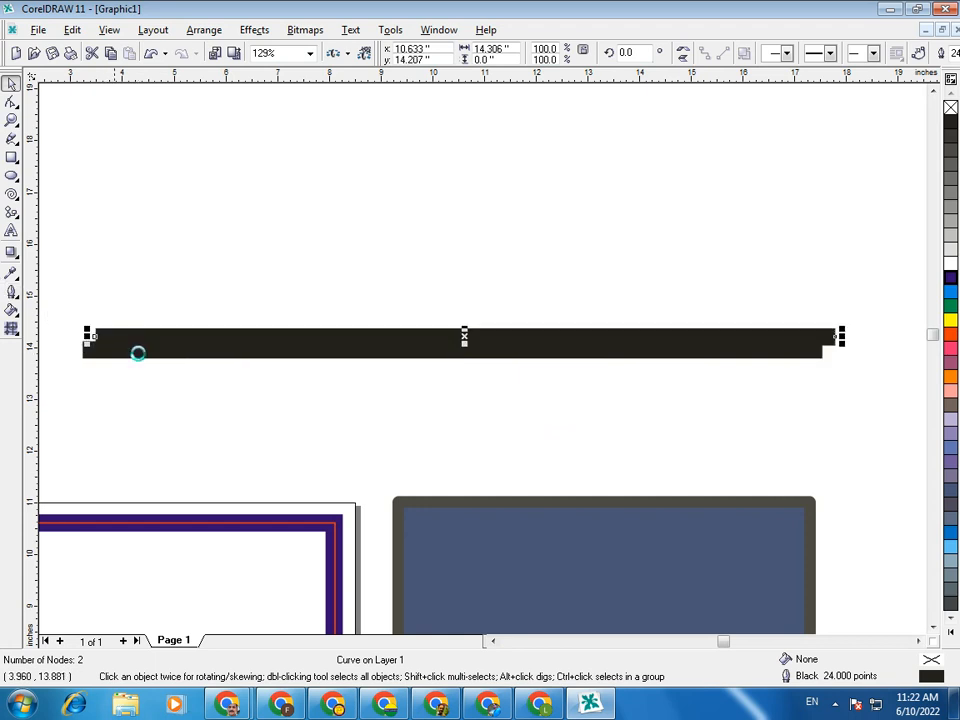
{"action": "left_click", "coordinate": [12, 294]}
{"action": "left_click", "coordinate": [160, 304]}
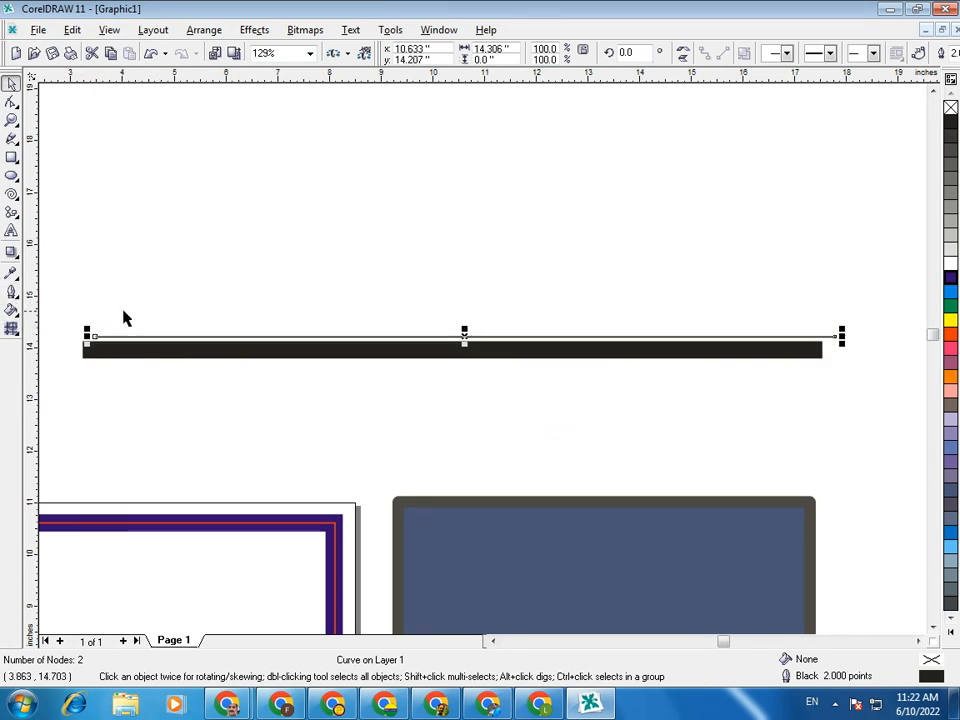
- Set the thin line's outline color to yellow and move it onto the middle of the thick black line
{"action": "left_click", "coordinate": [12, 294]}
{"action": "left_click", "coordinate": [43, 301]}
{"action": "left_click", "coordinate": [404, 228]}
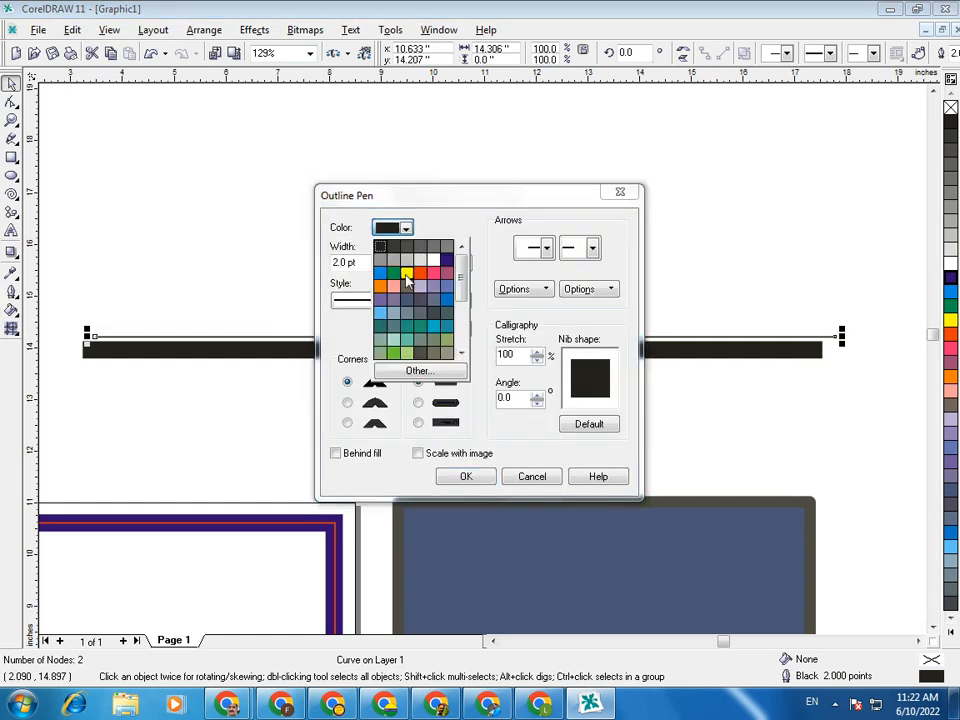
{"action": "left_click", "coordinate": [406, 273]}
{"action": "left_click", "coordinate": [466, 476]}
{"action": "mouse_move", "coordinate": [468, 339]}
{"action": "left_mouse_down"}
{"action": "mouse_move", "coordinate": [446, 343]}
{"action": "mouse_move", "coordinate": [453, 350]}
{"action": "left_mouse_up"}
{"action": "left_click", "coordinate": [460, 423]}
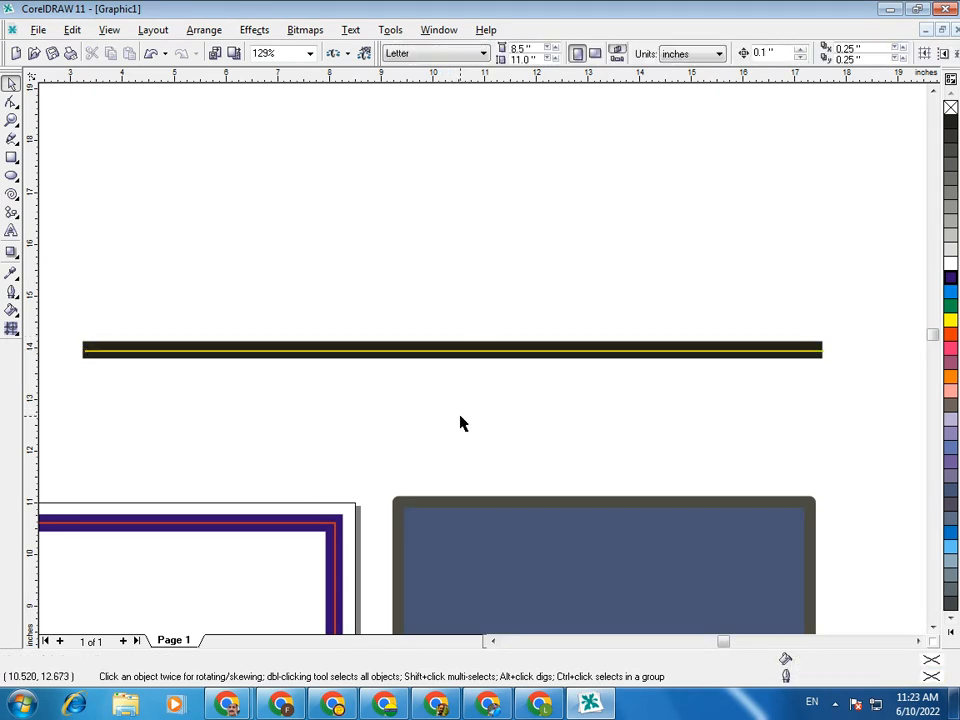
- Examine the finished borders up close one after another: the blue-filled frame, the purple-and-red border, the yellow dotted frame and the text-lined frame
{"action": "key", "text": "F3"}
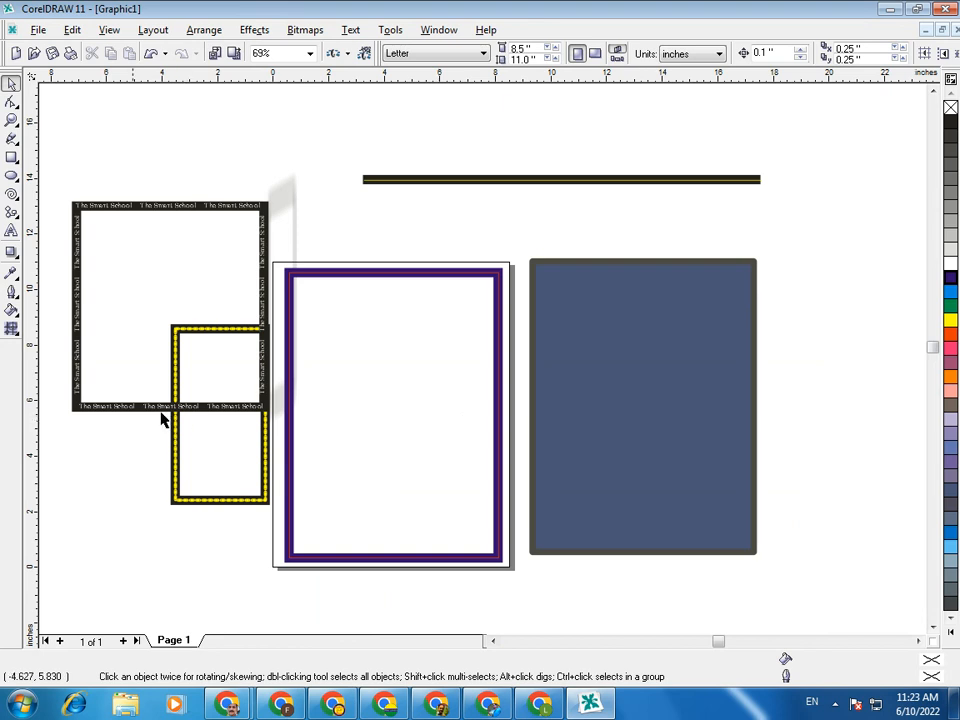
{"action": "key", "text": "z"}
{"action": "left_click_drag", "start_coordinate": [527, 249], "coordinate": [849, 331]}
{"action": "key", "text": "F3"}
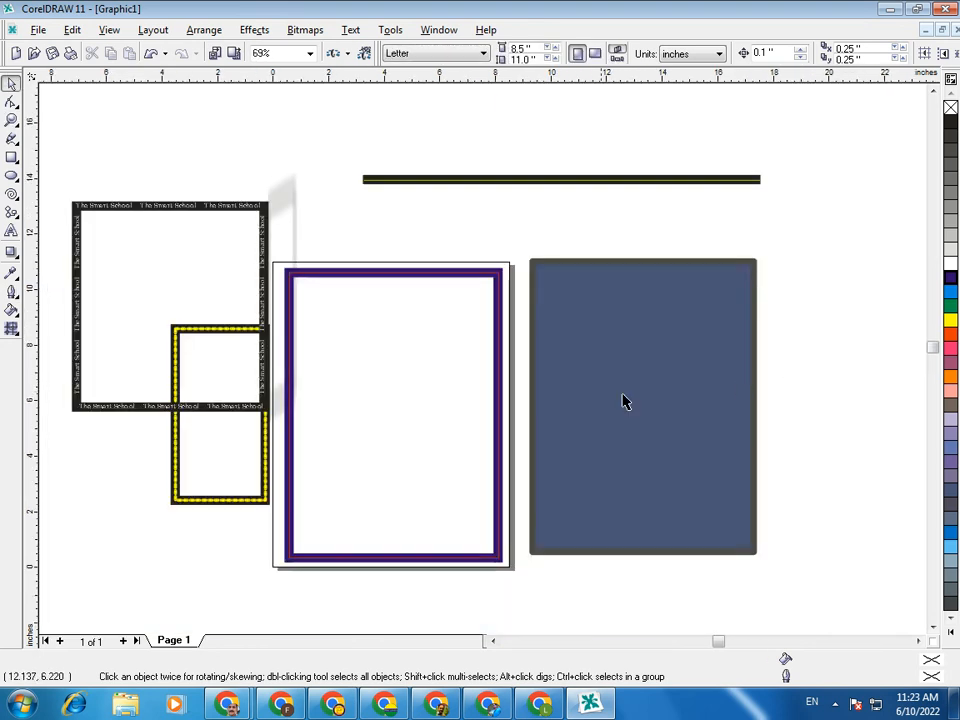
{"action": "key", "text": "z"}
{"action": "left_click_drag", "start_coordinate": [304, 255], "coordinate": [544, 388]}
{"action": "key", "text": "F3"}
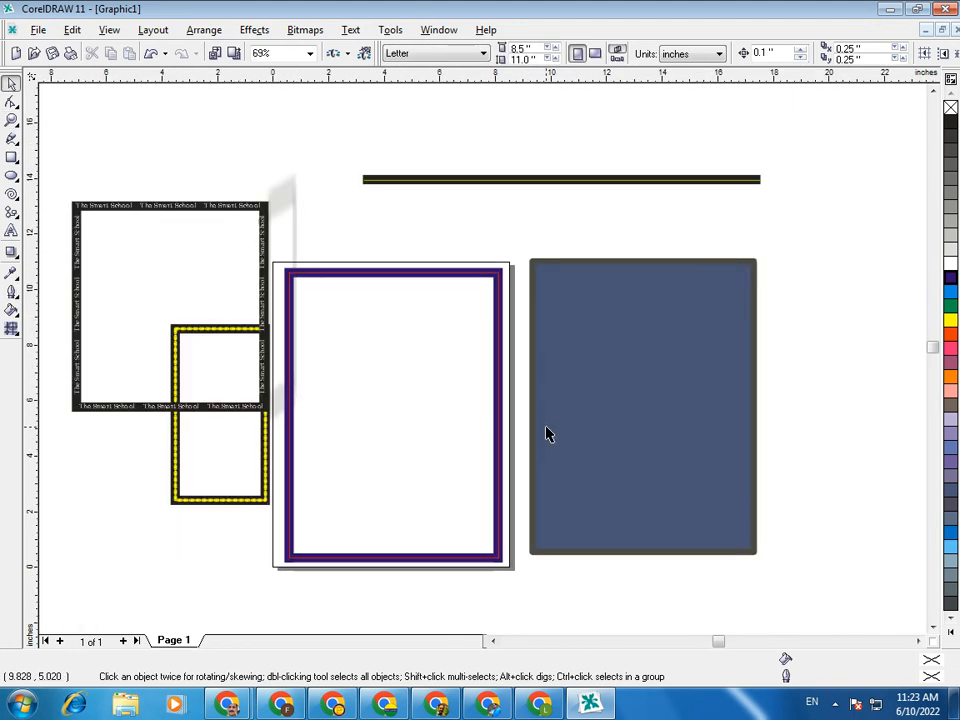
{"action": "key", "text": "z"}
{"action": "left_click_drag", "start_coordinate": [148, 306], "coordinate": [328, 435]}
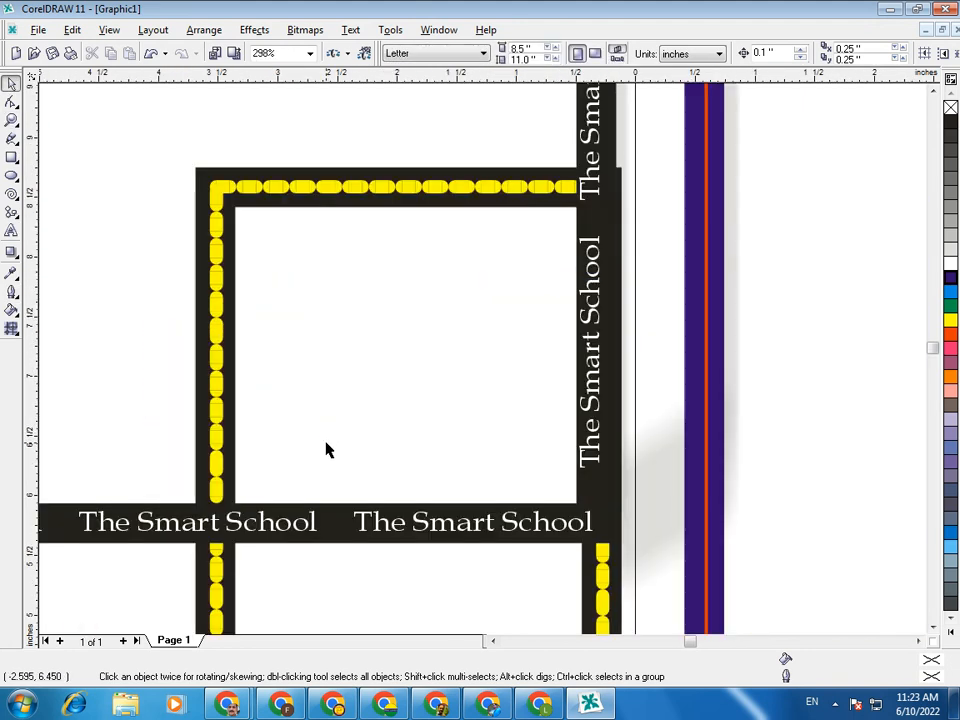
{"action": "key", "text": "F3"}
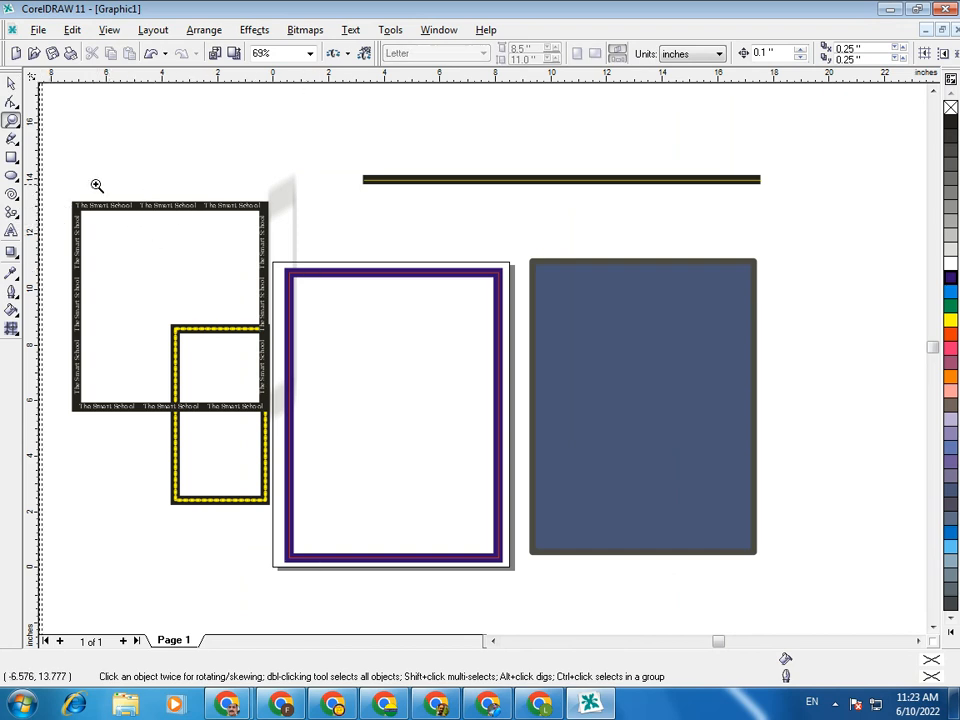
{"action": "left_click_drag", "start_coordinate": [97, 166], "coordinate": [280, 264]}
{"action": "key", "text": "space"}
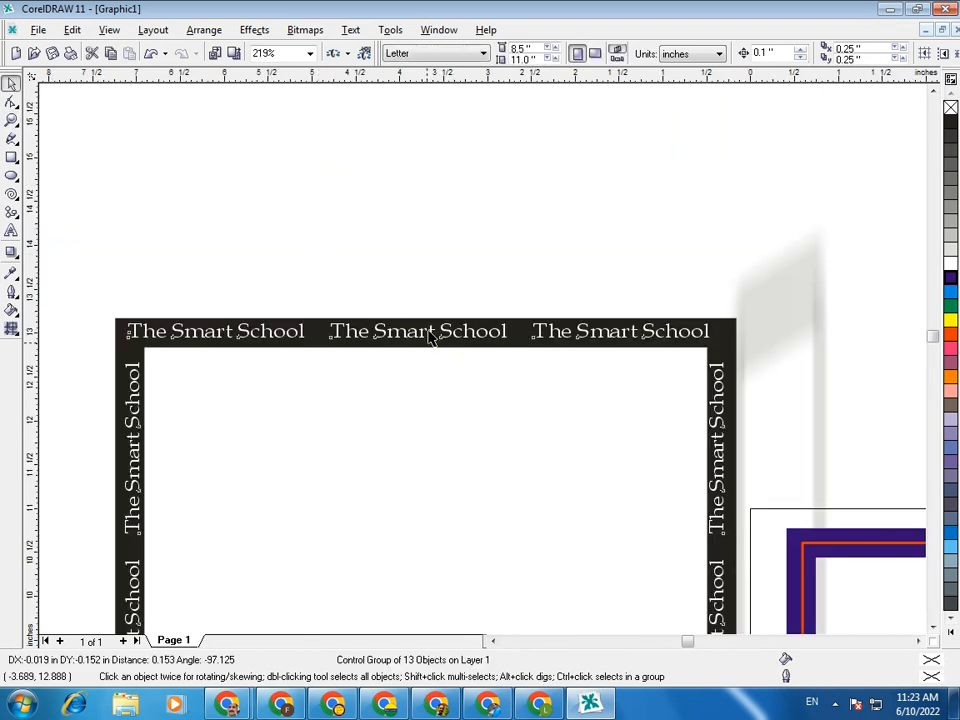
{"action": "left_click_drag", "start_coordinate": [431, 337], "coordinate": [425, 372]}
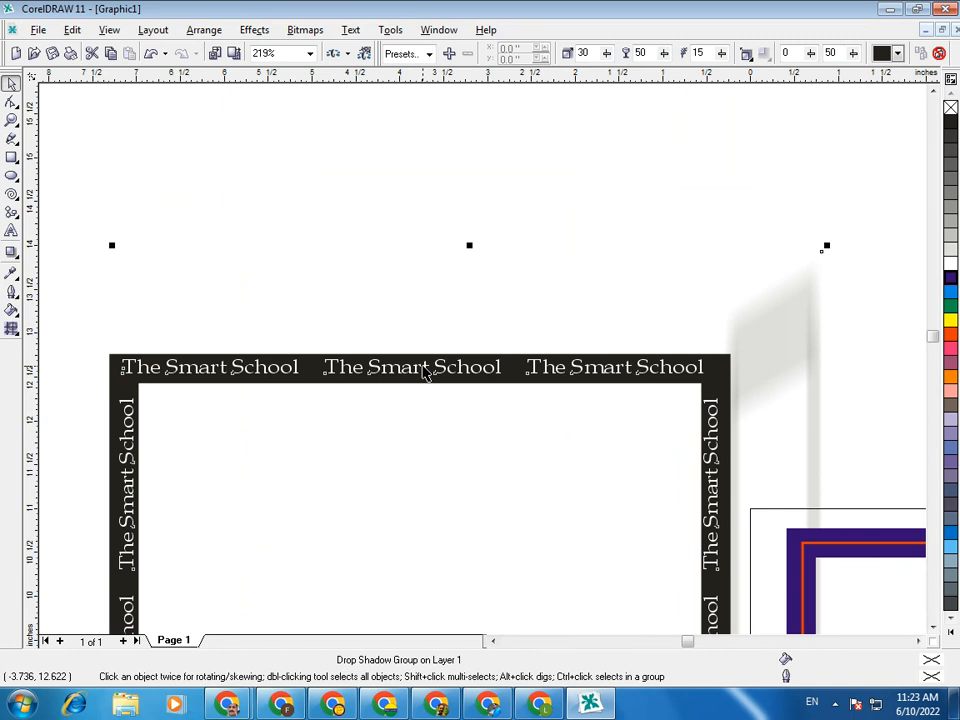
{"action": "key", "text": "ctrl+z"}
{"action": "left_click", "coordinate": [580, 185]}
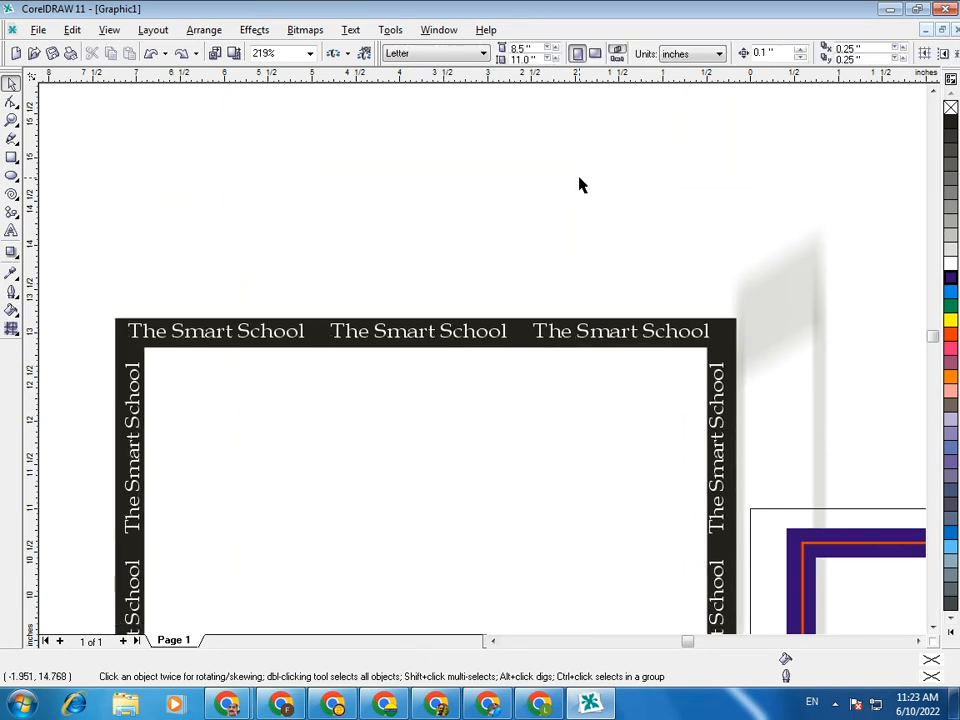
{"action": "key", "text": "F4"}
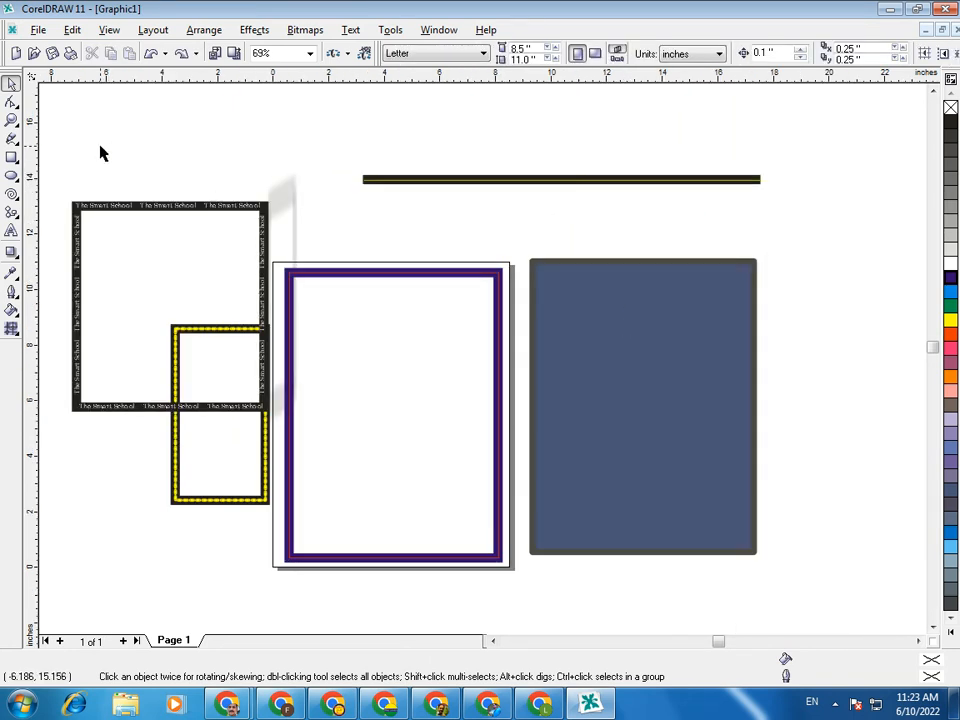
{"action": "mouse_move", "coordinate": [56, 146]}
{"action": "left_mouse_down"}
{"action": "mouse_move", "coordinate": [414, 399]}
{"action": "mouse_move", "coordinate": [776, 594]}
{"action": "mouse_move", "coordinate": [812, 625]}
{"action": "left_mouse_up"}
{"action": "left_click", "coordinate": [826, 483]}
- Close CorelDRAW without saving the border drawing
{"action": "left_click", "coordinate": [945, 9]}
{"action": "left_click", "coordinate": [493, 390]}
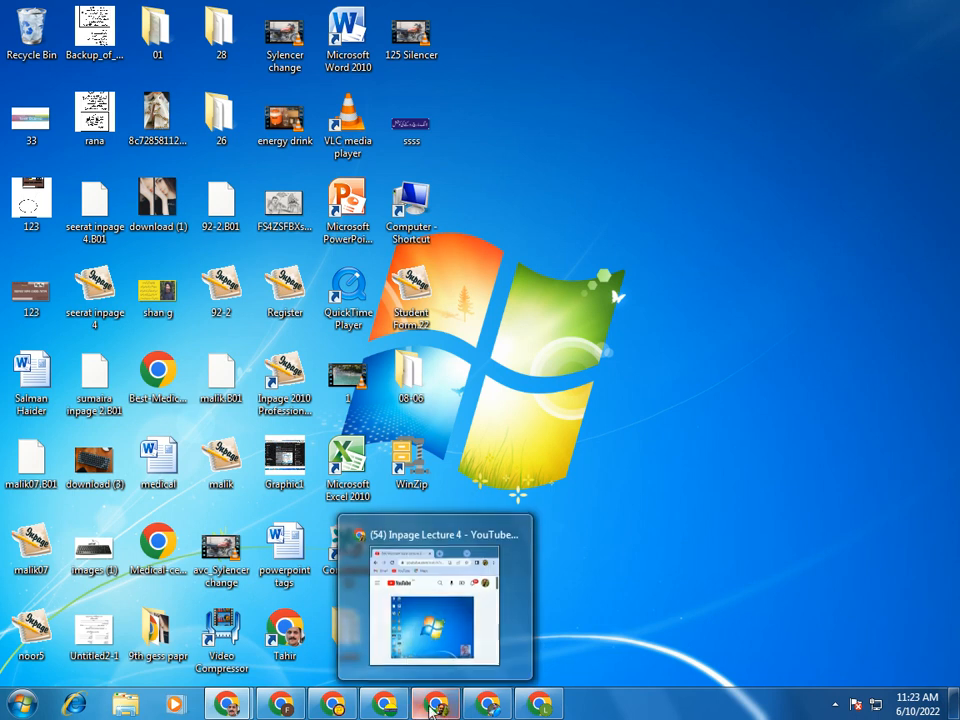
{"action": "mouse_move", "coordinate": [228, 710]}
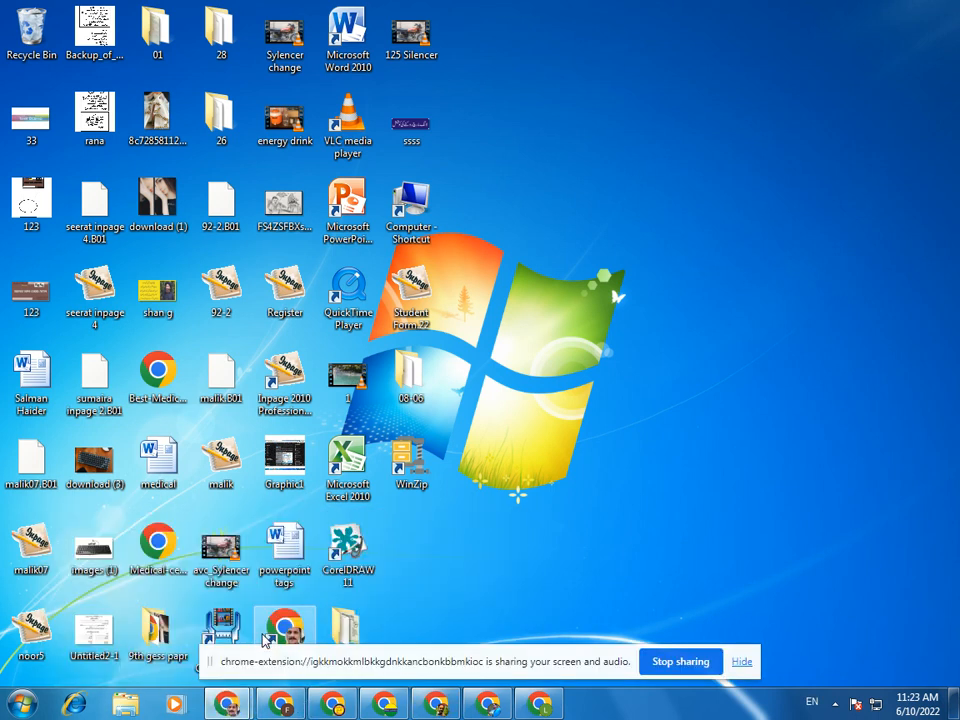